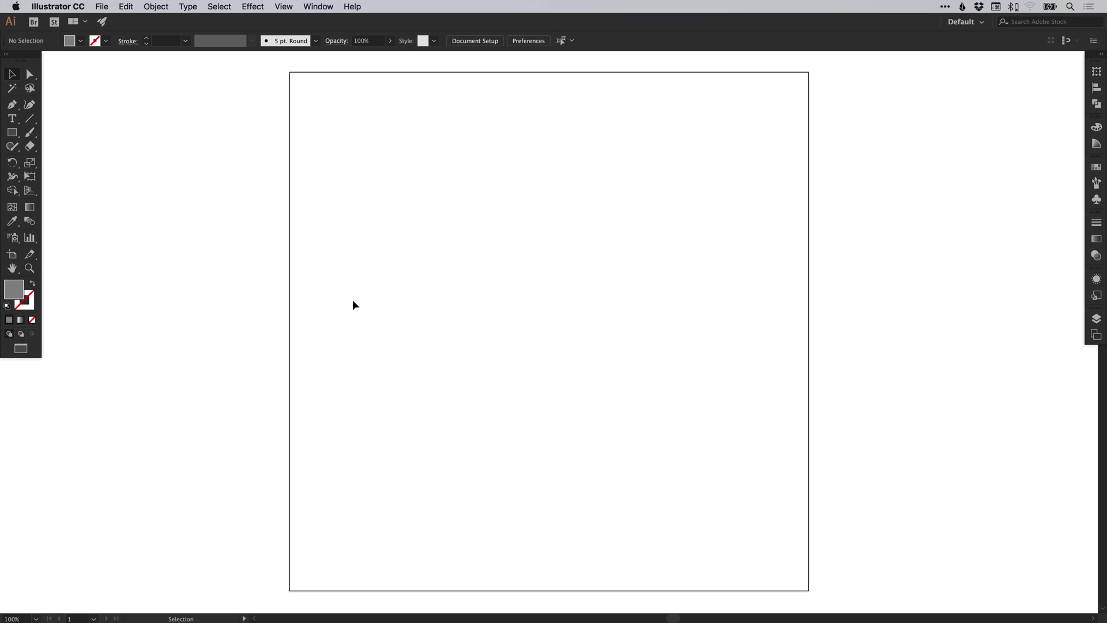
- Draw a rectangle in the middle of the artboard and nudge it slightly down and right
click(13, 134)
drag(390, 216, 685, 424)
key(v)
drag(613, 284, 624, 292)
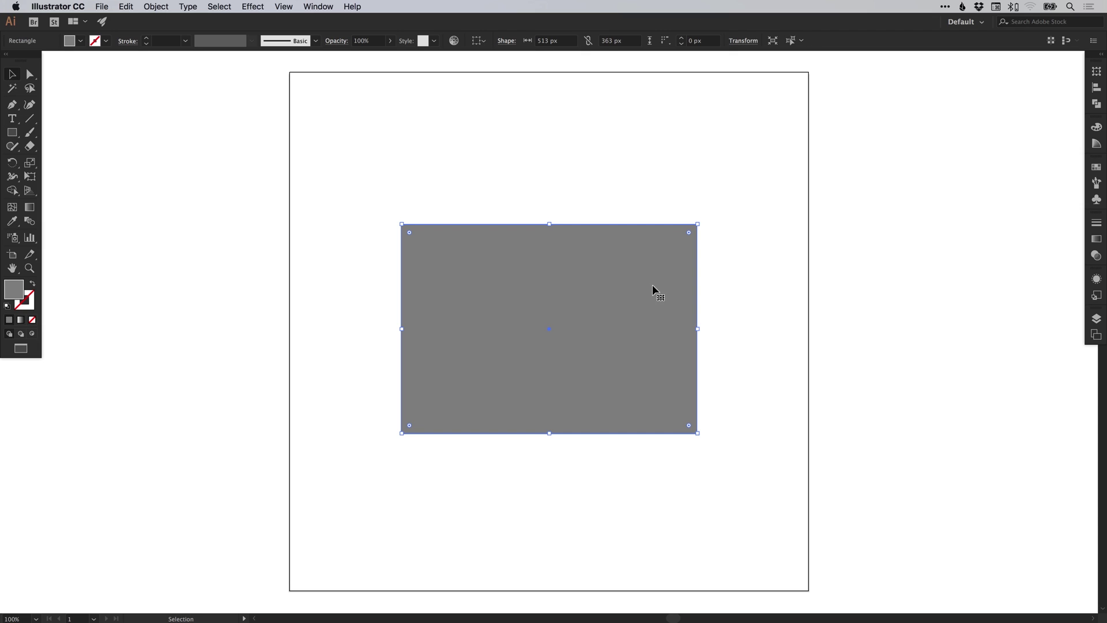
- Make the grey C=0 M=0 Y=0 K=60 swatch a global colour
click(1096, 167)
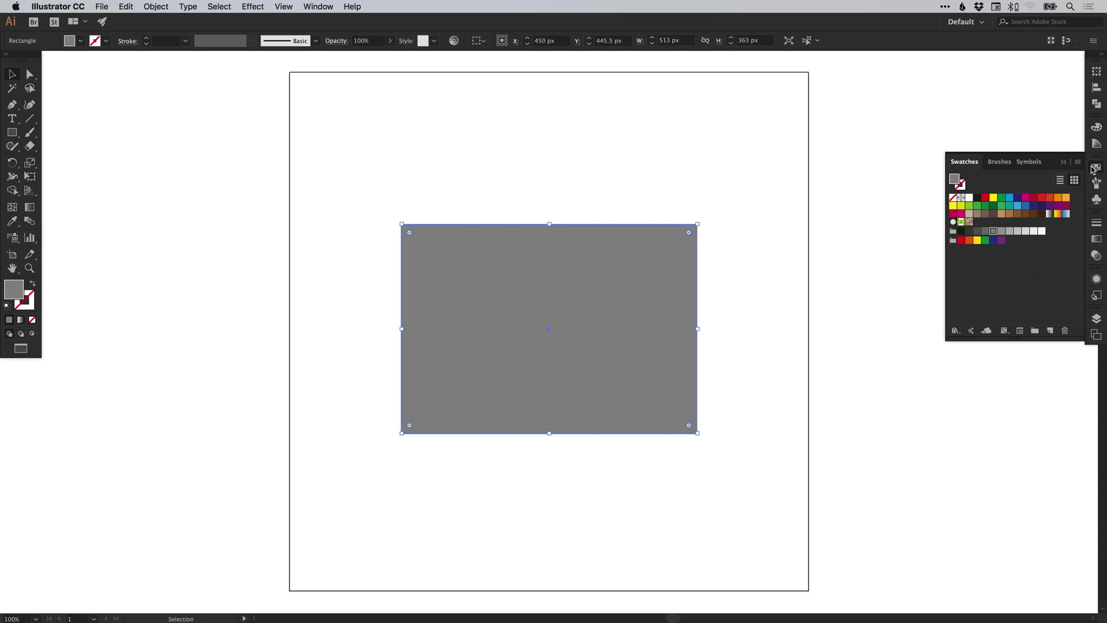
double_click(993, 232)
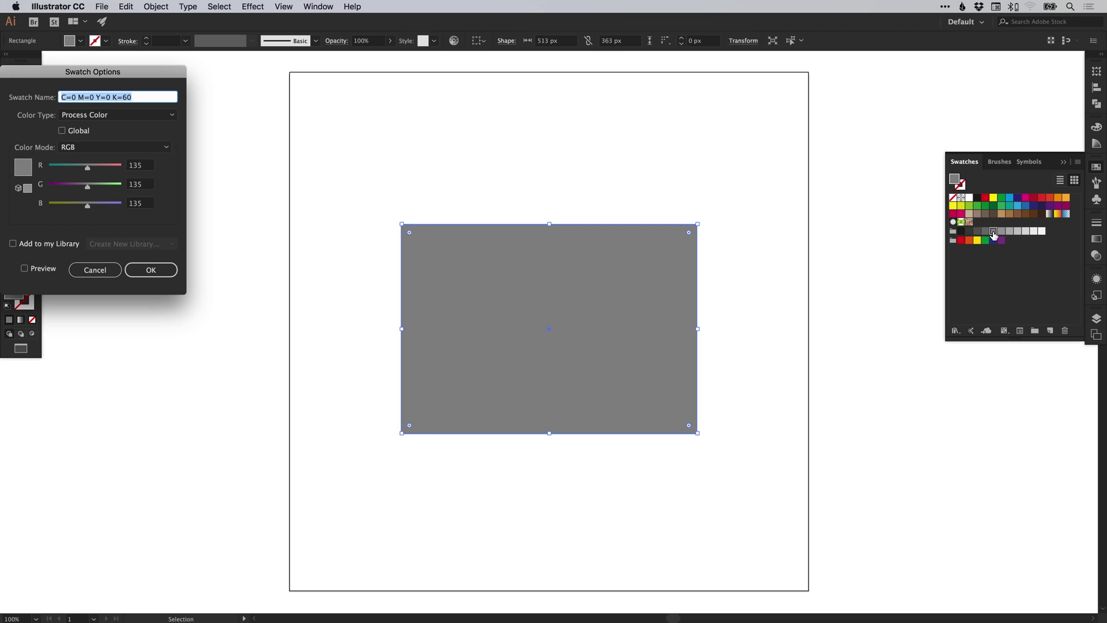
click(62, 131)
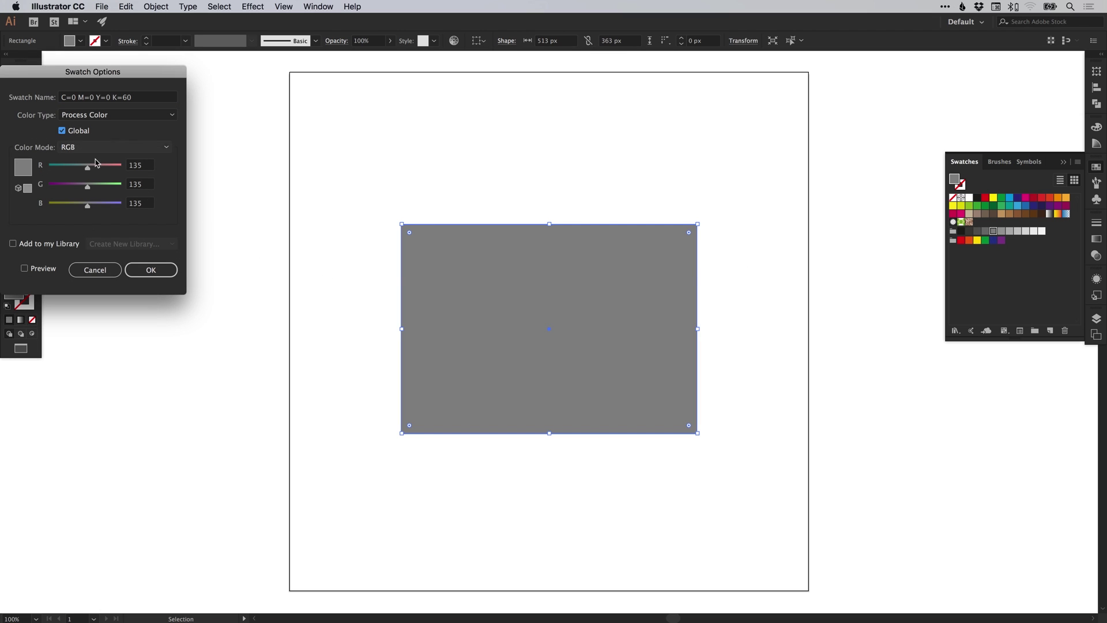
click(156, 274)
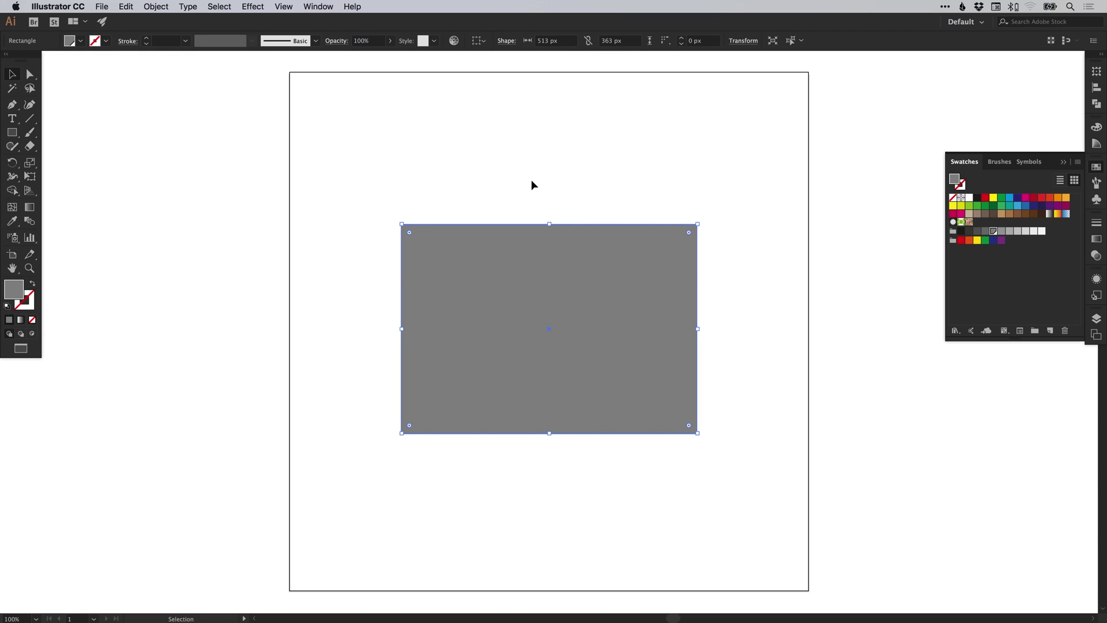
- Draw a circle about 200 px wide above the rectangle
drag(12, 132, 58, 162)
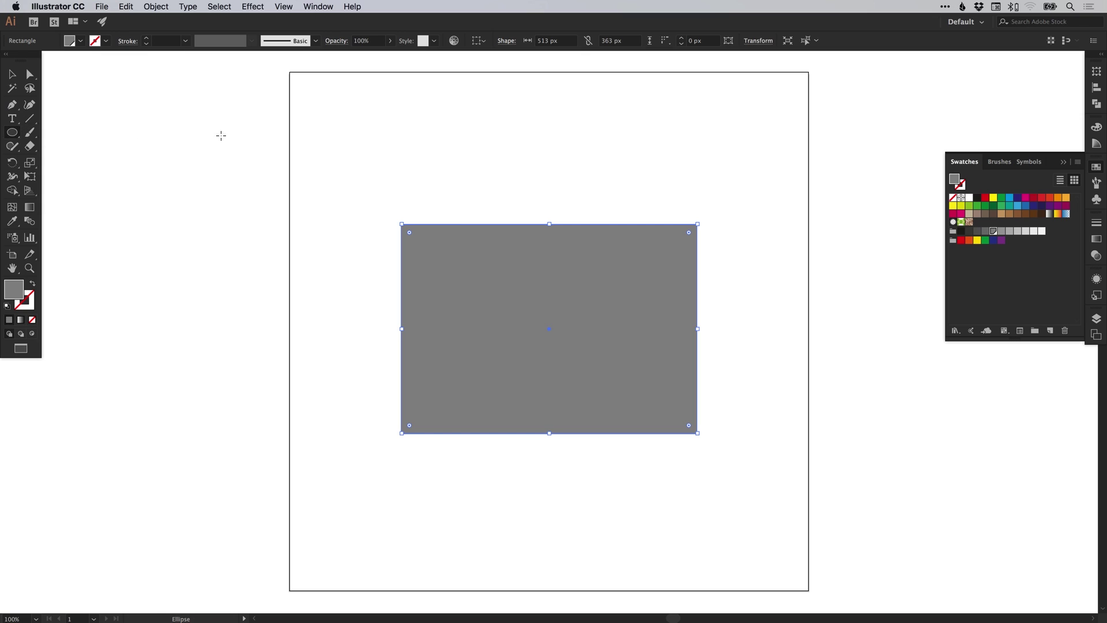
drag(452, 91, 568, 206)
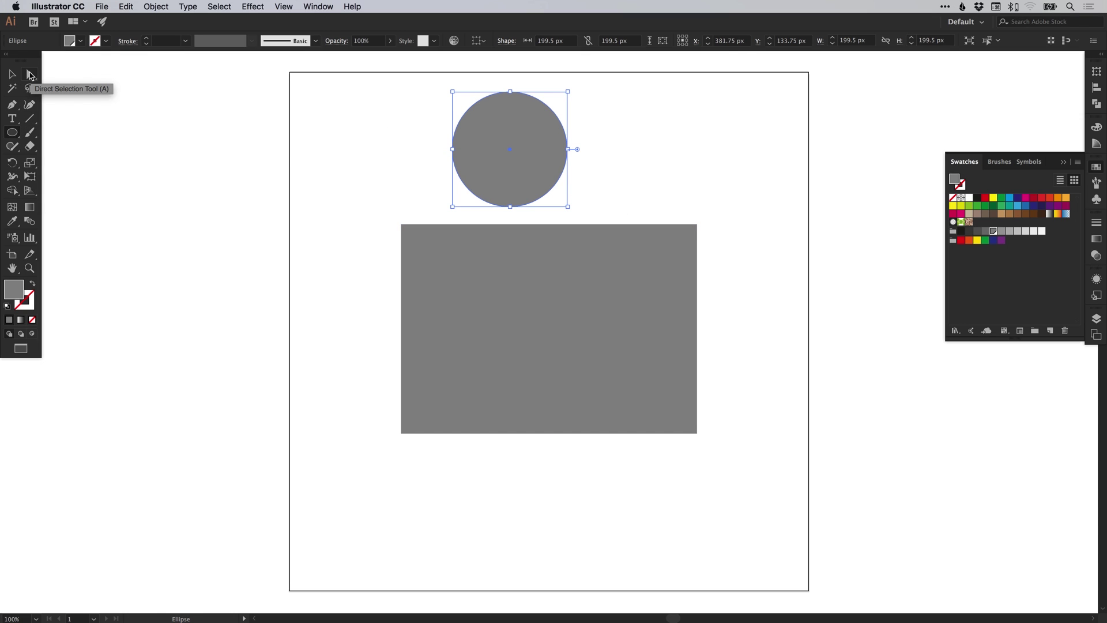
click(31, 73)
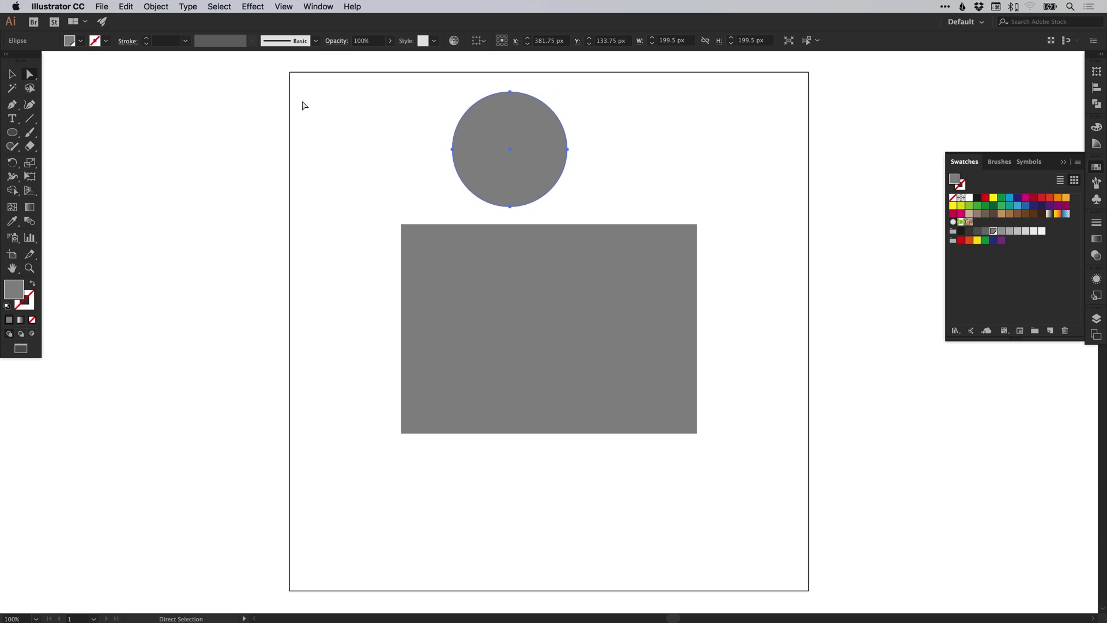
click(220, 122)
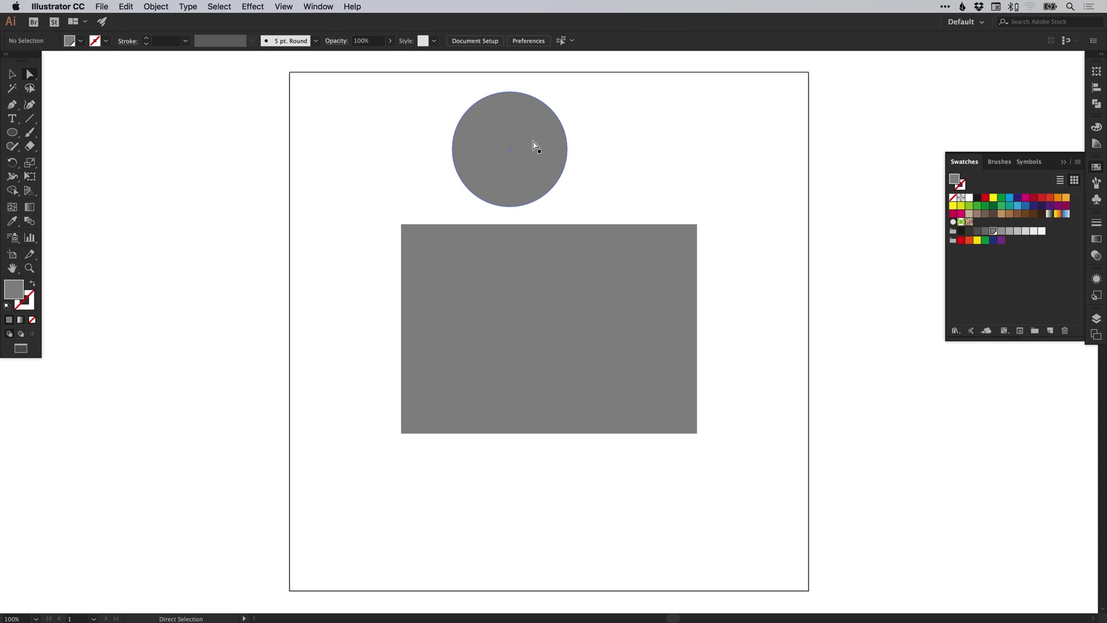
- Delete the circle's bottom anchor and swap fill and stroke, leaving an unfilled half-circle outline
click(510, 206)
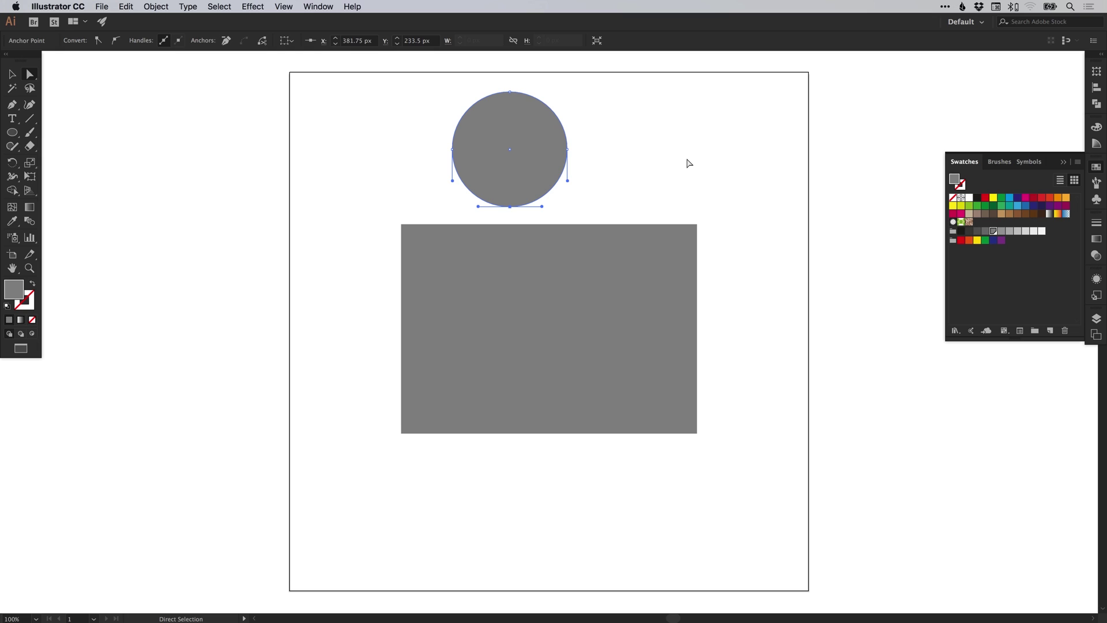
key(Delete)
key(v)
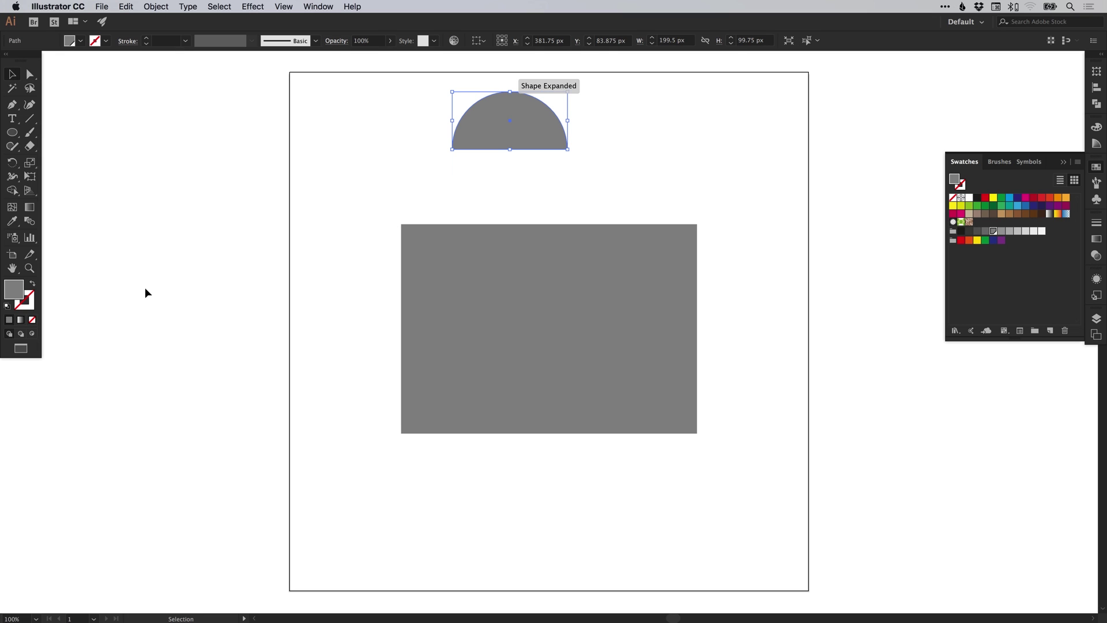
click(31, 283)
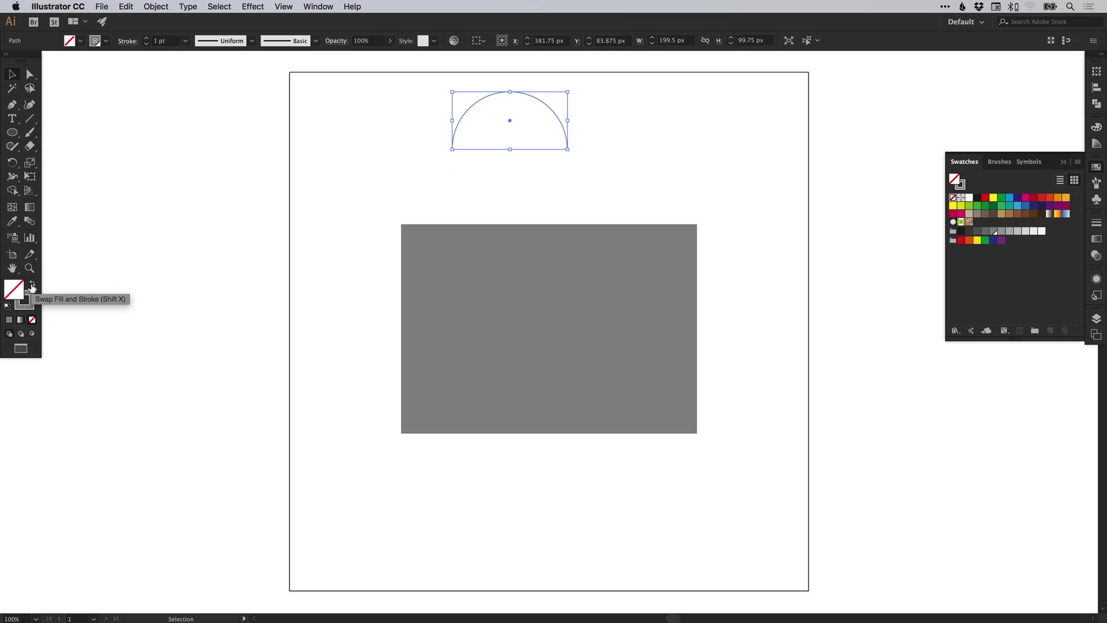
- Raise the half-circle's stroke weight to 30 pt
click(1097, 222)
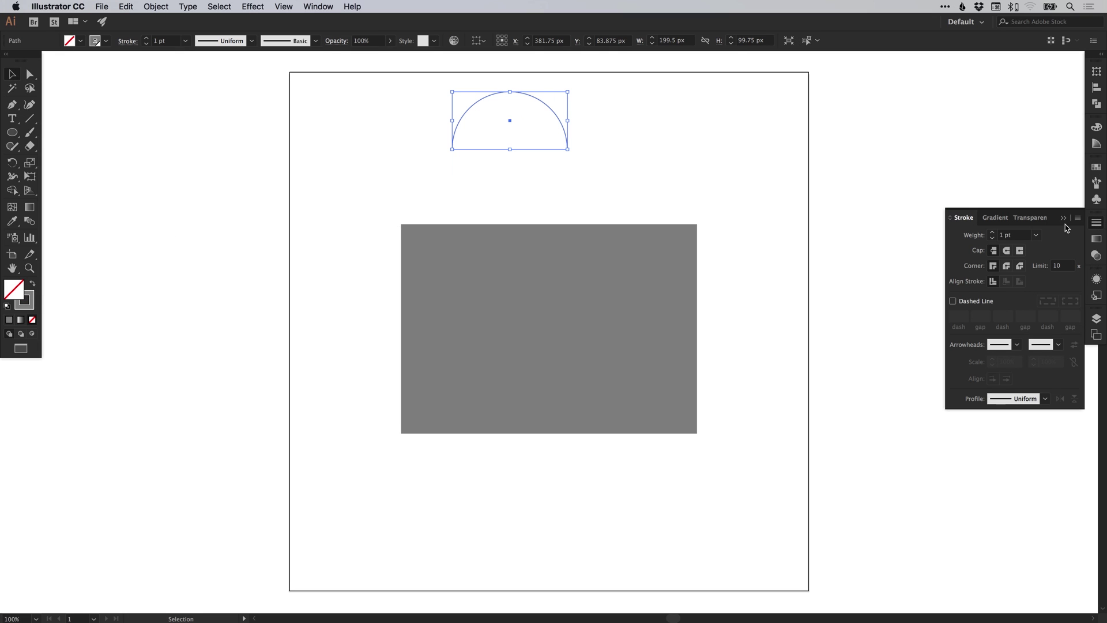
click(992, 232)
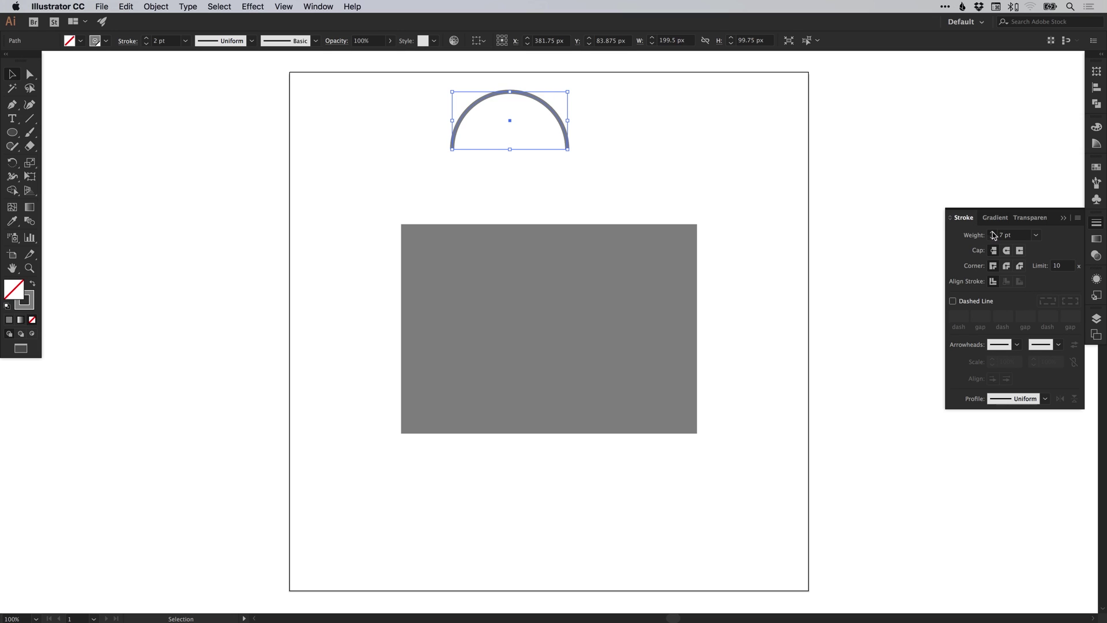
click(993, 232)
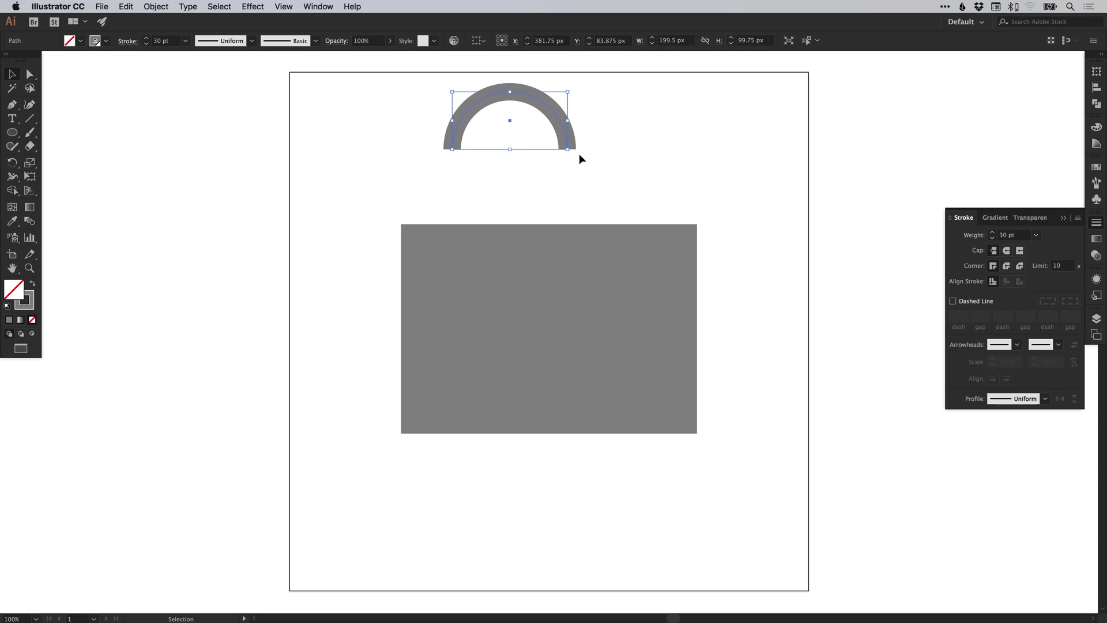
- Enlarge the arc to 303 × 151.5 px
drag(568, 150, 615, 165)
scroll(604, 209, up, 5)
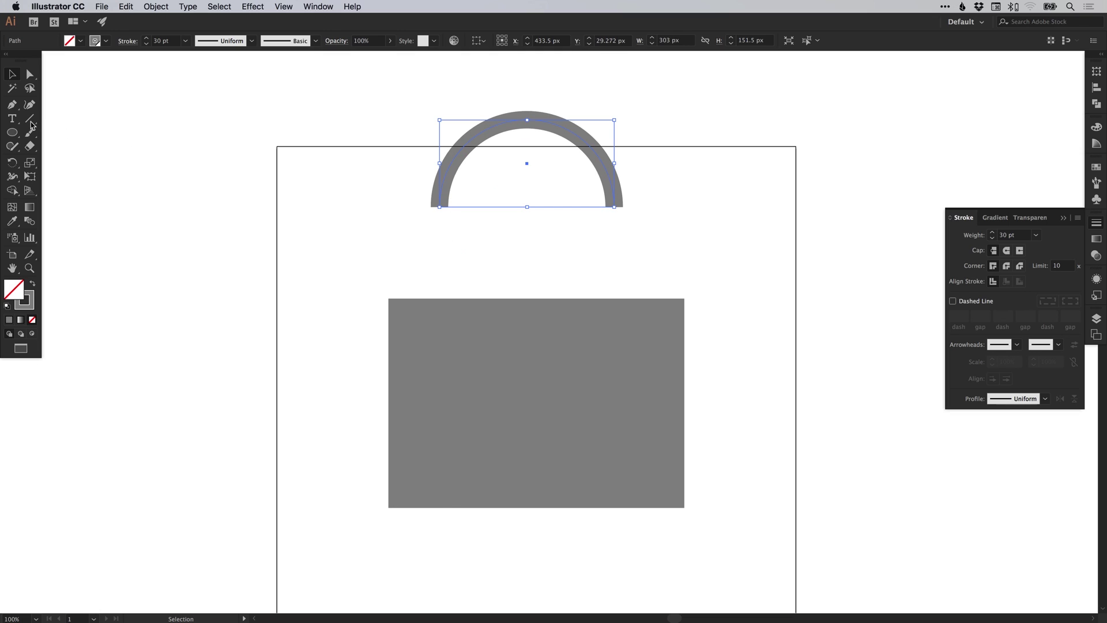
click(11, 105)
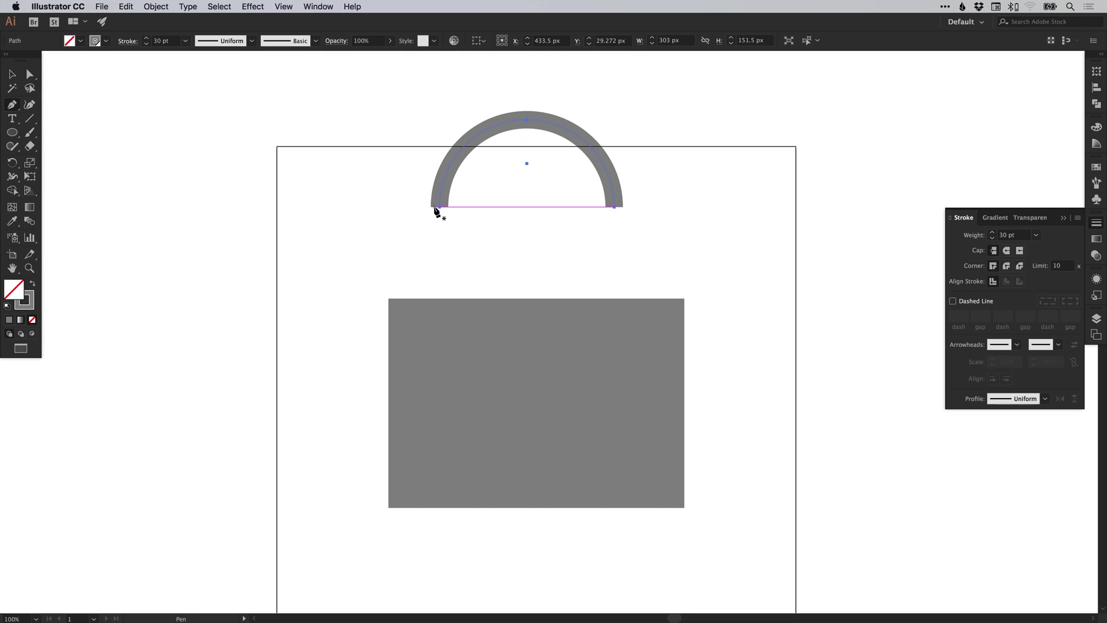
- Extend the arc's left end straight down into a leg with the Pen tool
click(214, 7)
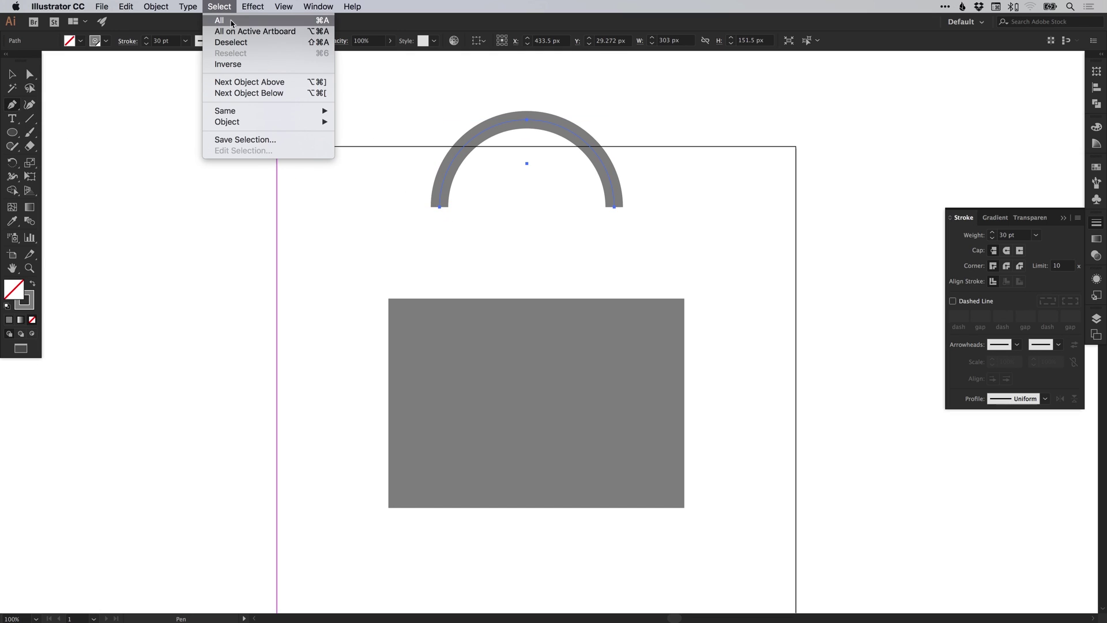
click(231, 42)
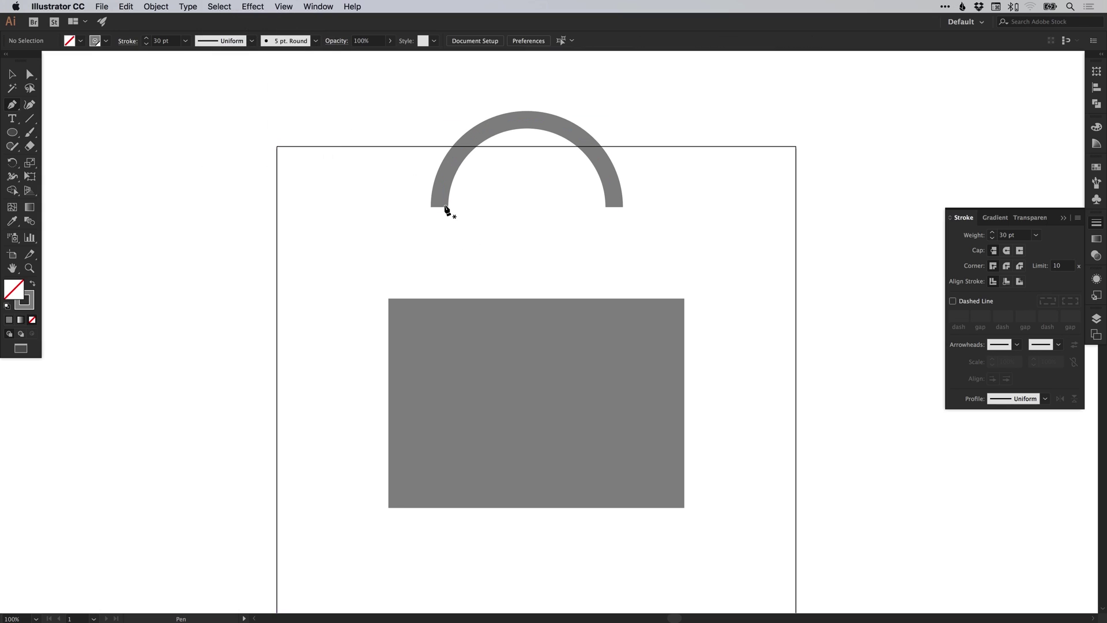
drag(439, 206, 440, 254)
click(440, 252)
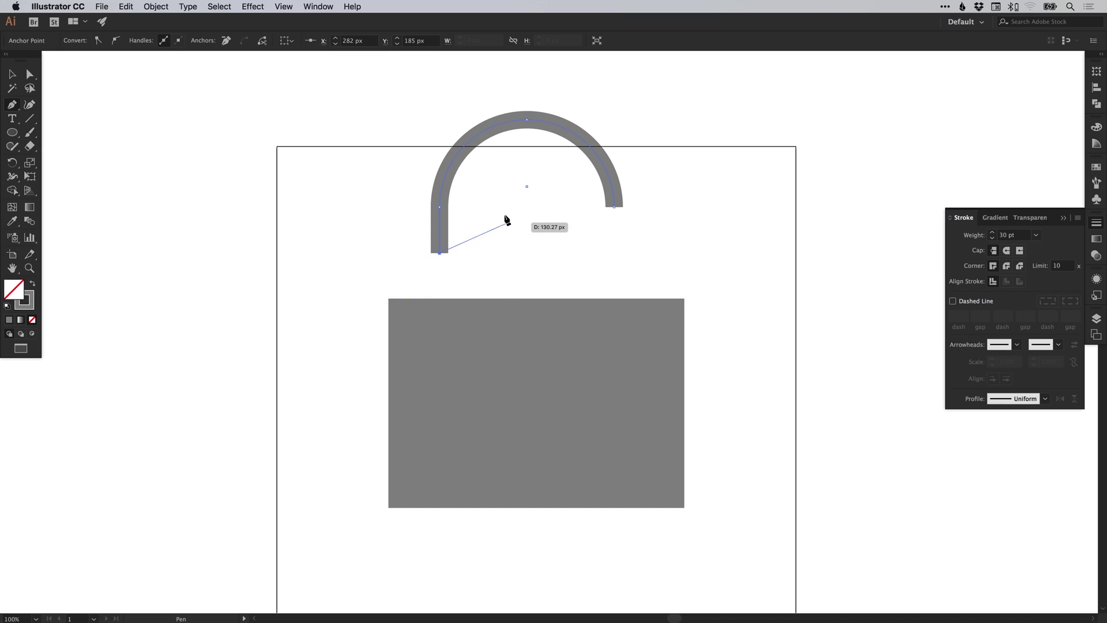
click(220, 7)
click(226, 43)
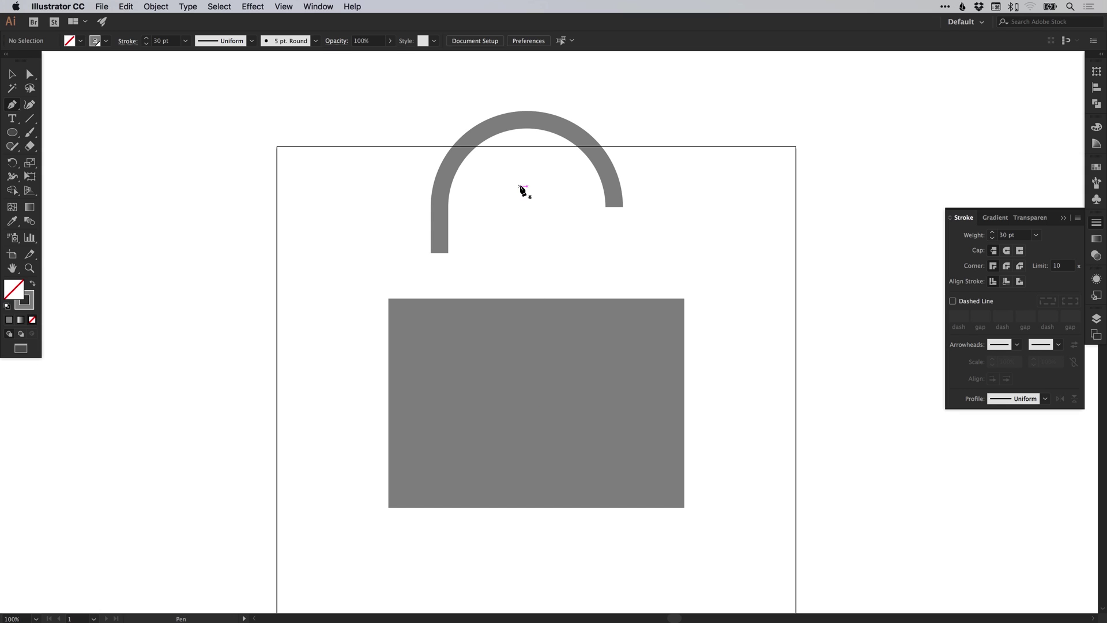
- Extend the arc's right end straight down to match the left leg
click(282, 6)
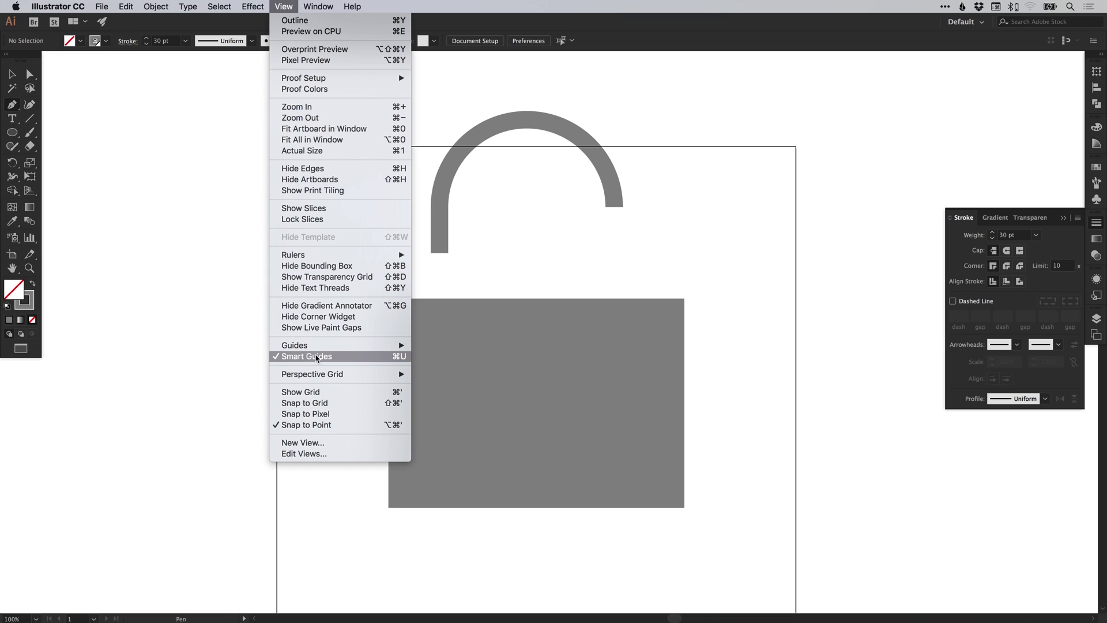
click(623, 220)
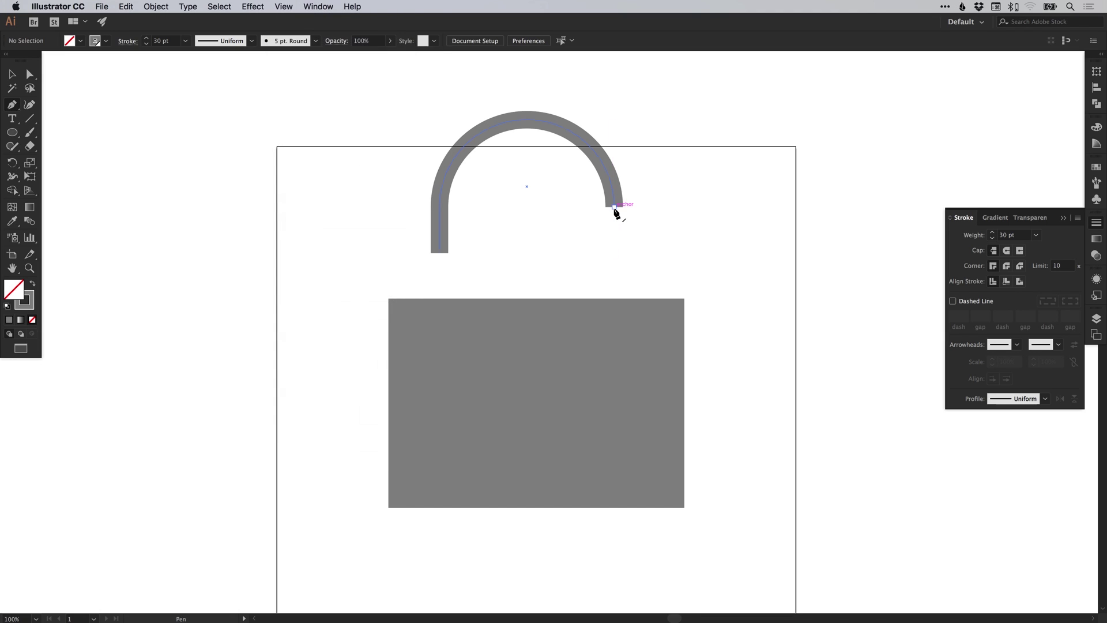
click(614, 206)
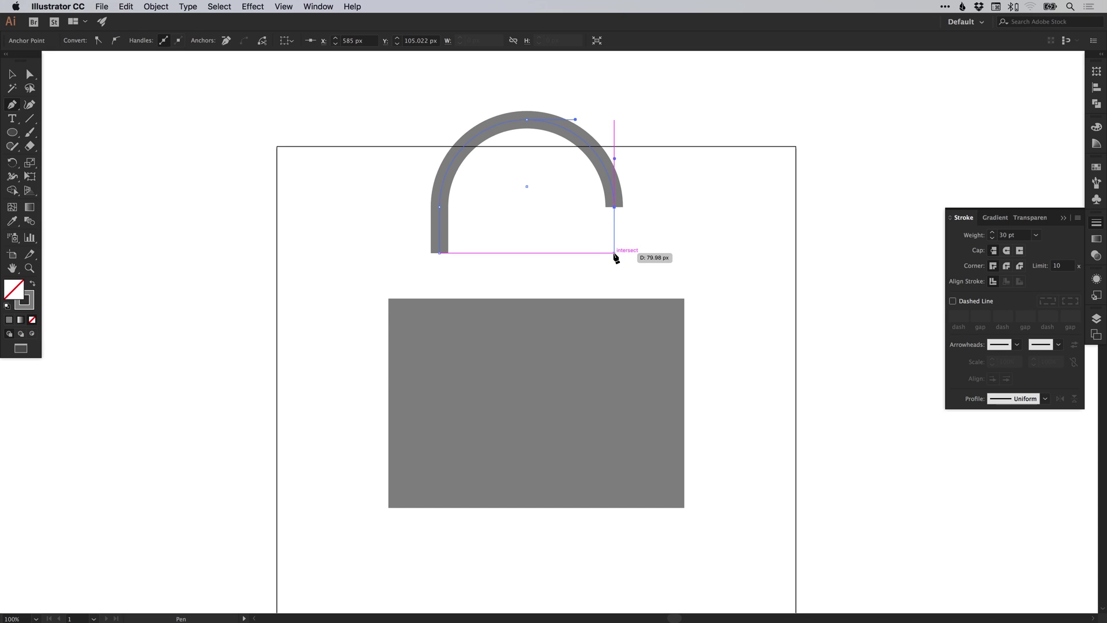
click(614, 253)
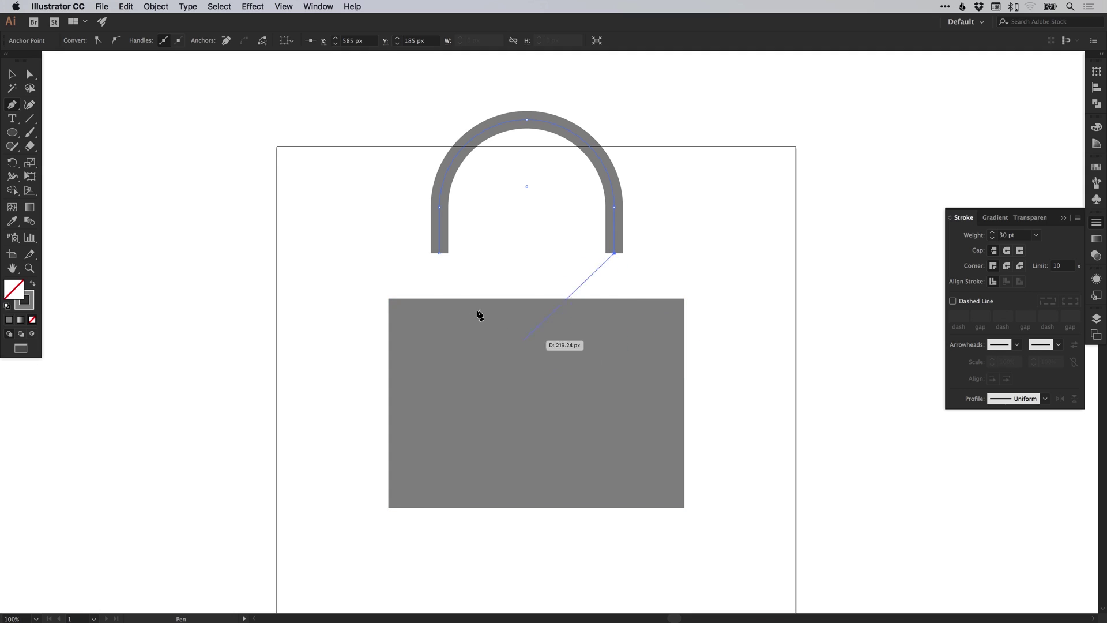
click(224, 7)
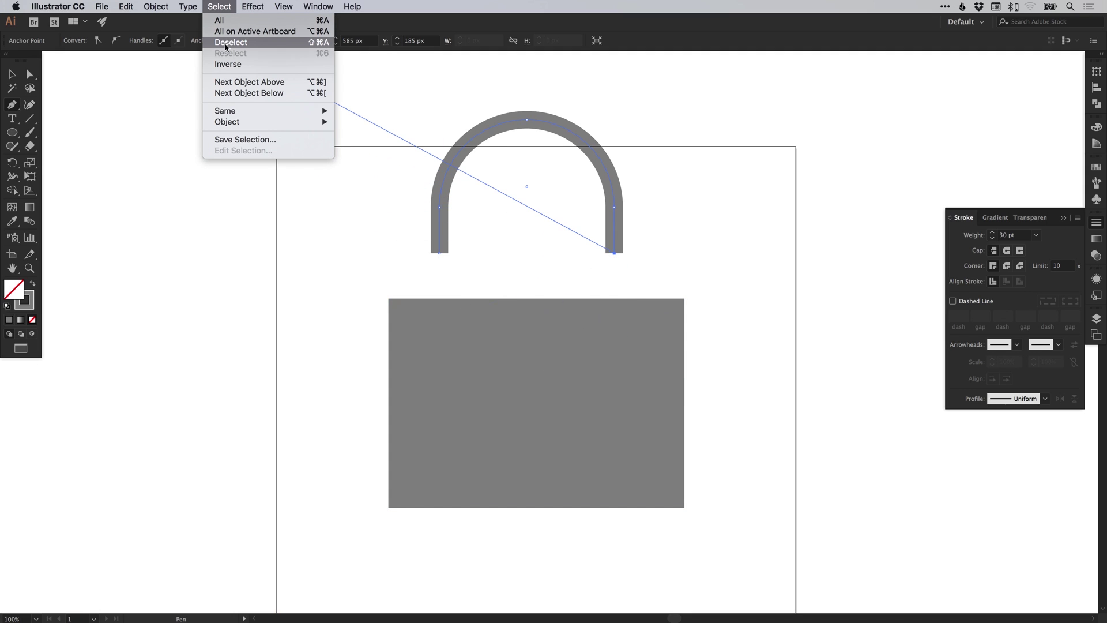
click(301, 43)
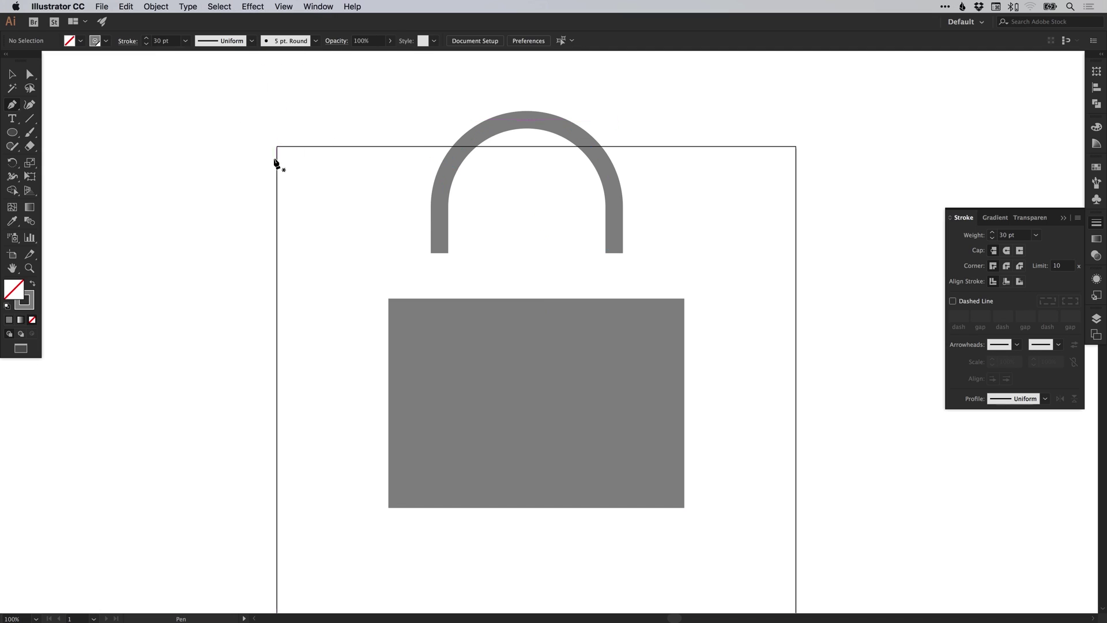
- Lower the shackle so its legs meet the rectangle's top edge
key(v)
scroll(404, 254, right, 3)
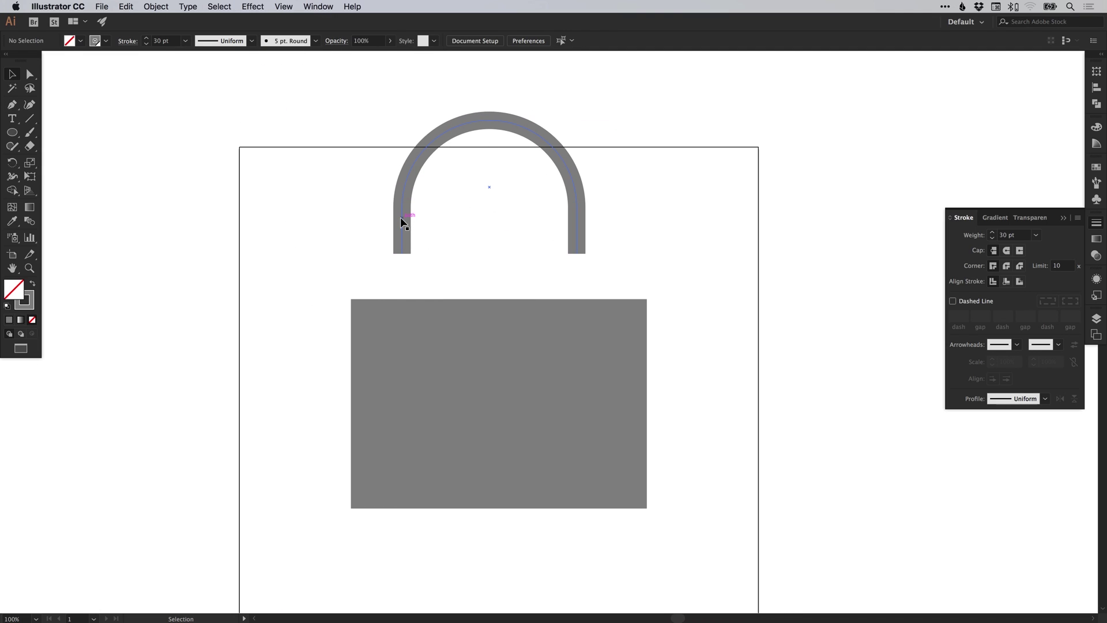
drag(403, 212, 416, 256)
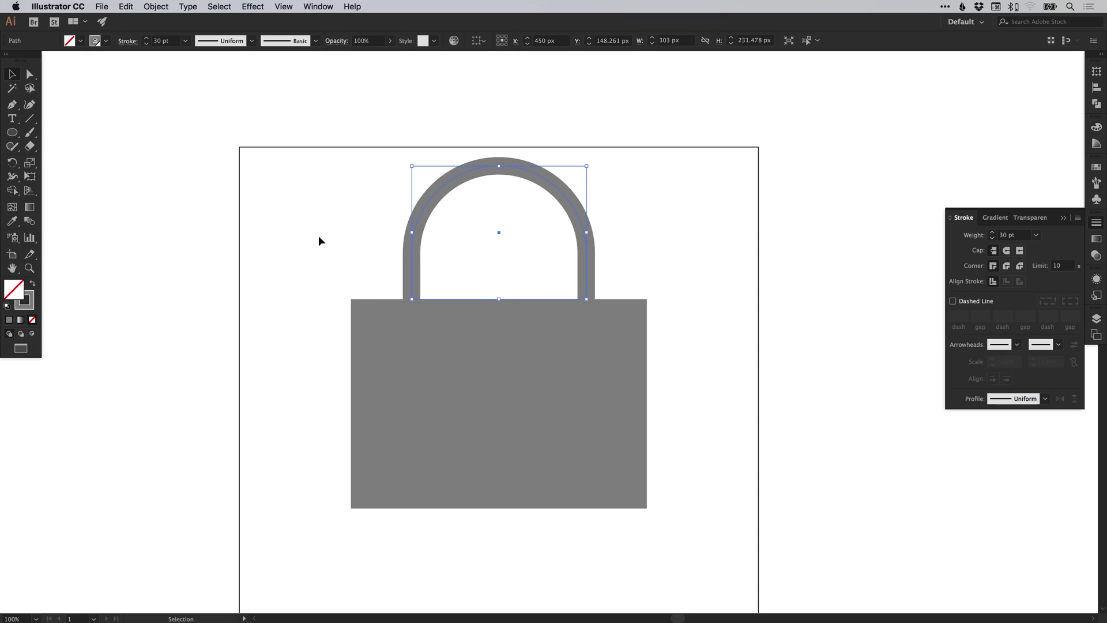
click(431, 369)
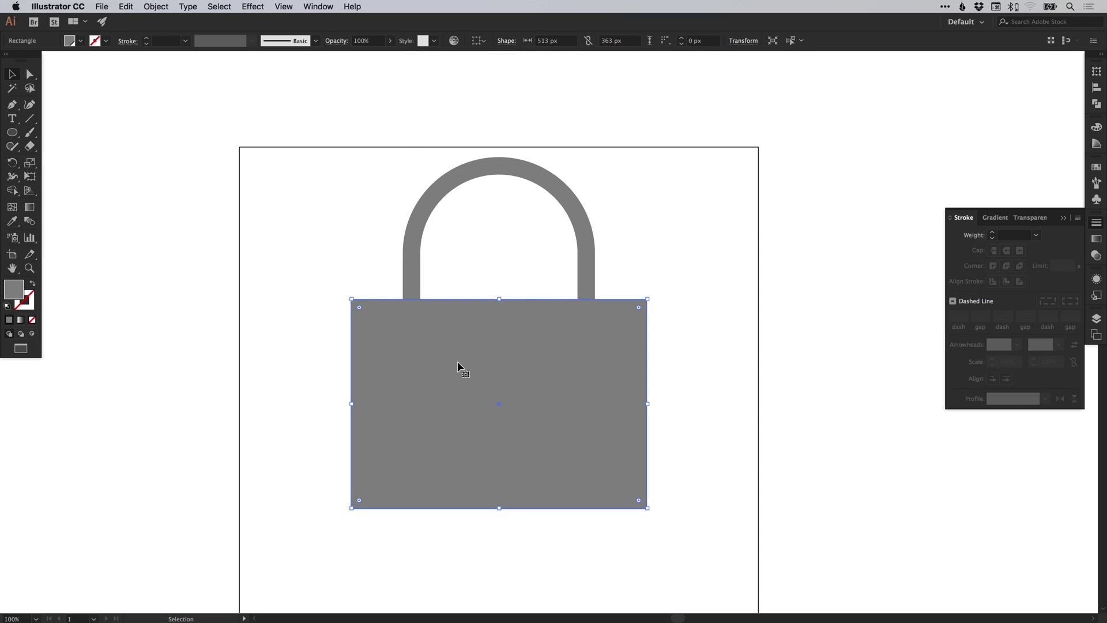
click(252, 6)
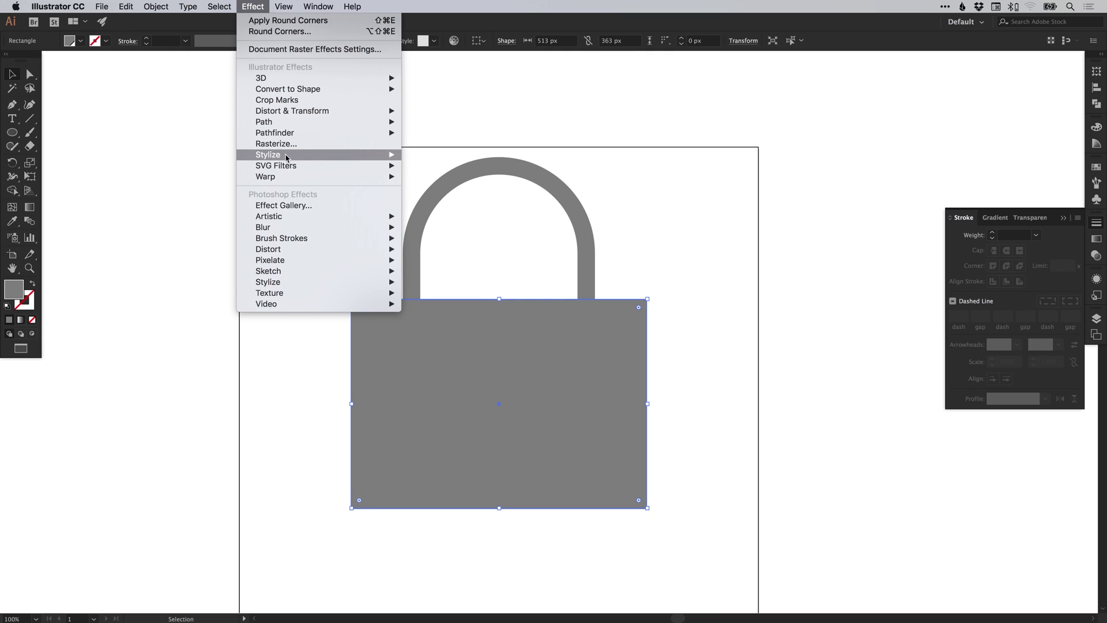
mouse_move(284, 159)
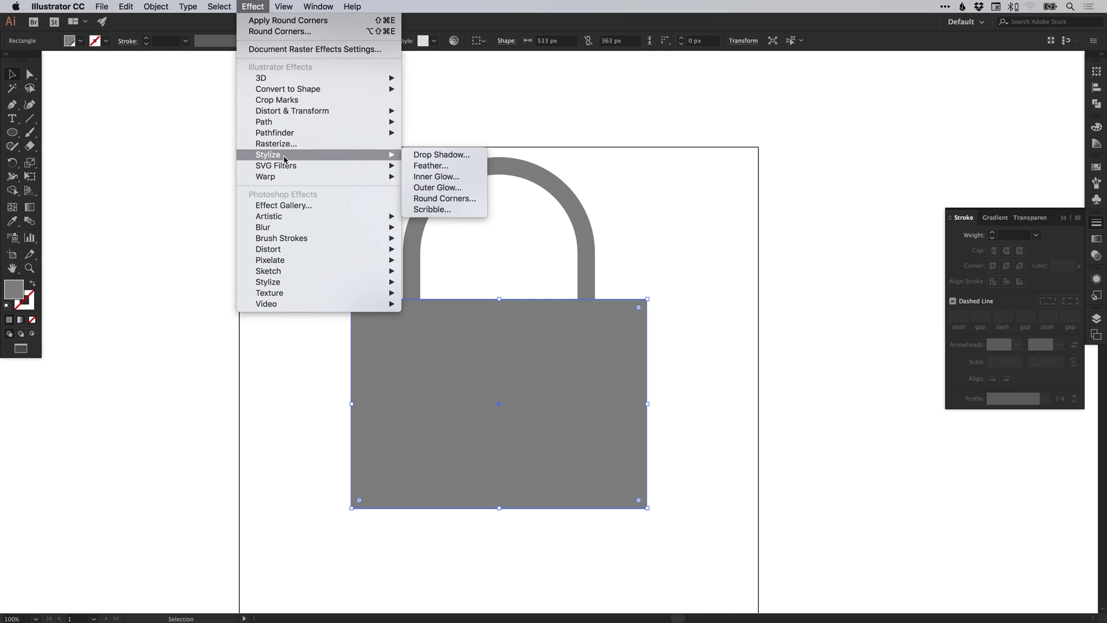
click(447, 199)
click(327, 224)
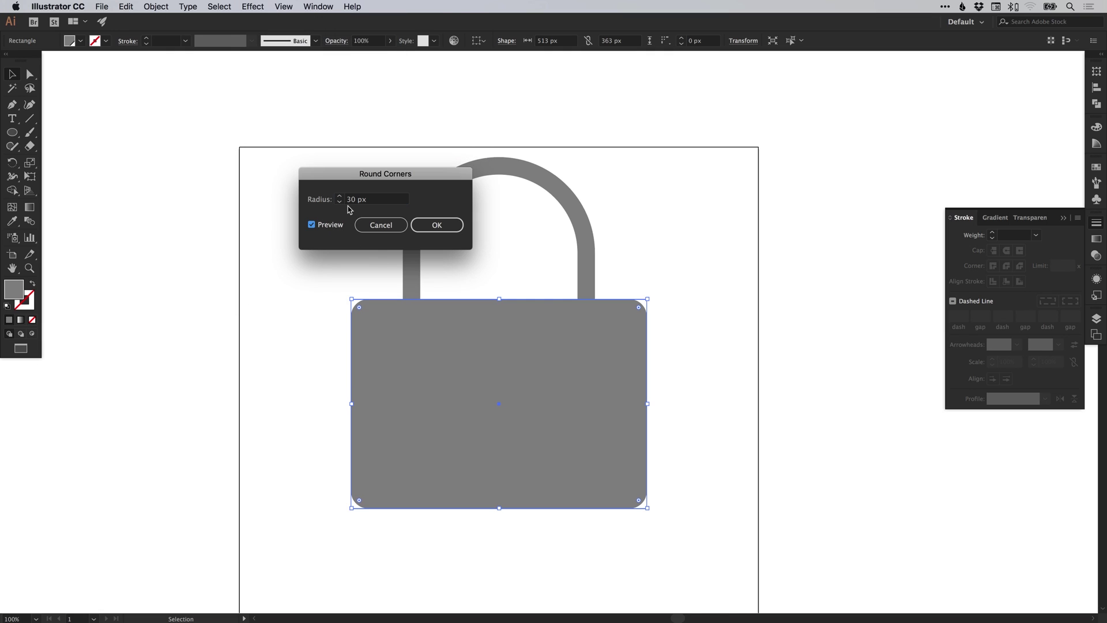
click(437, 225)
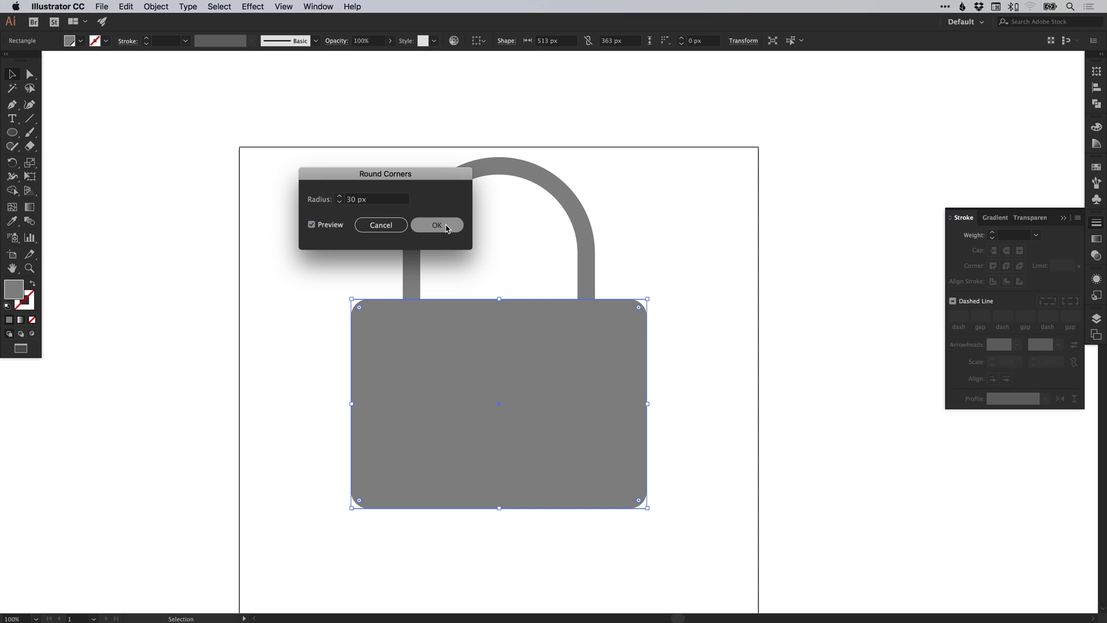
click(1097, 280)
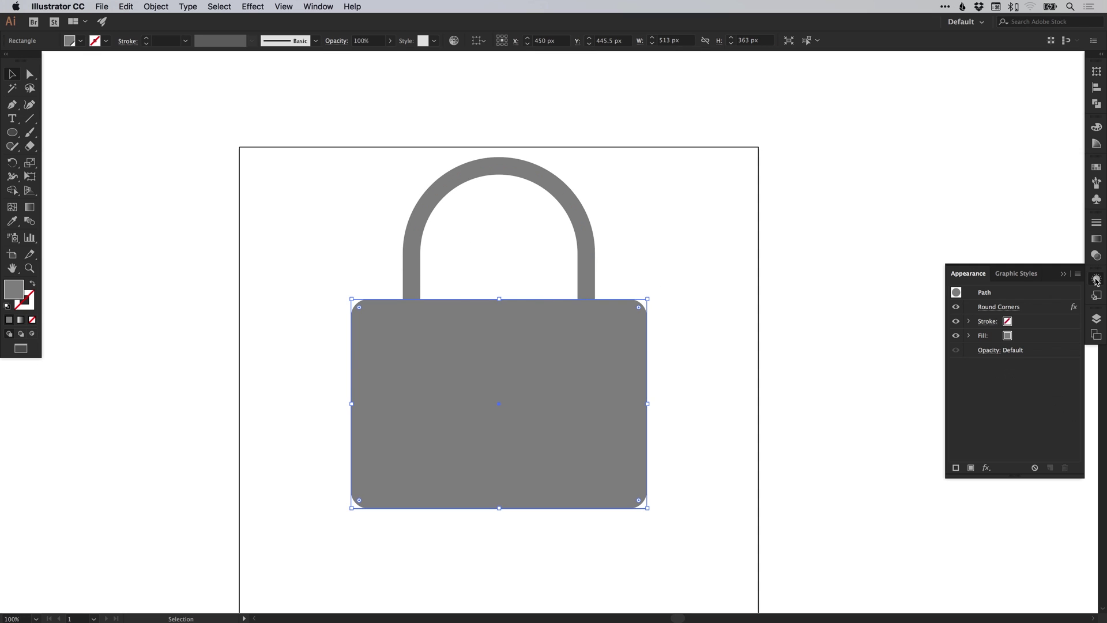
click(1010, 306)
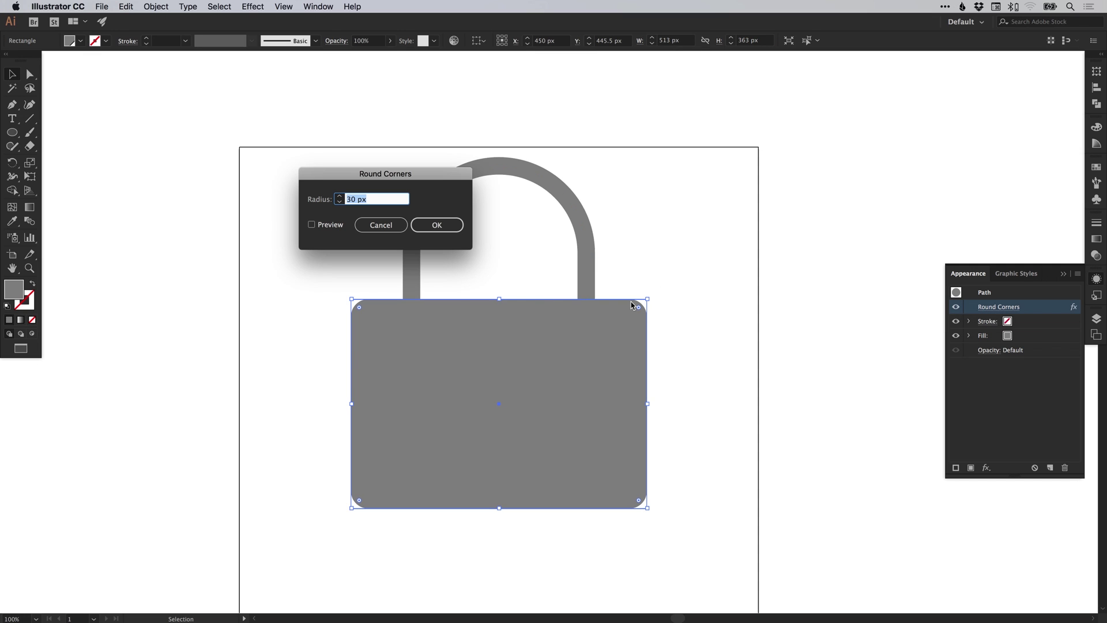
drag(397, 176, 502, 175)
click(485, 224)
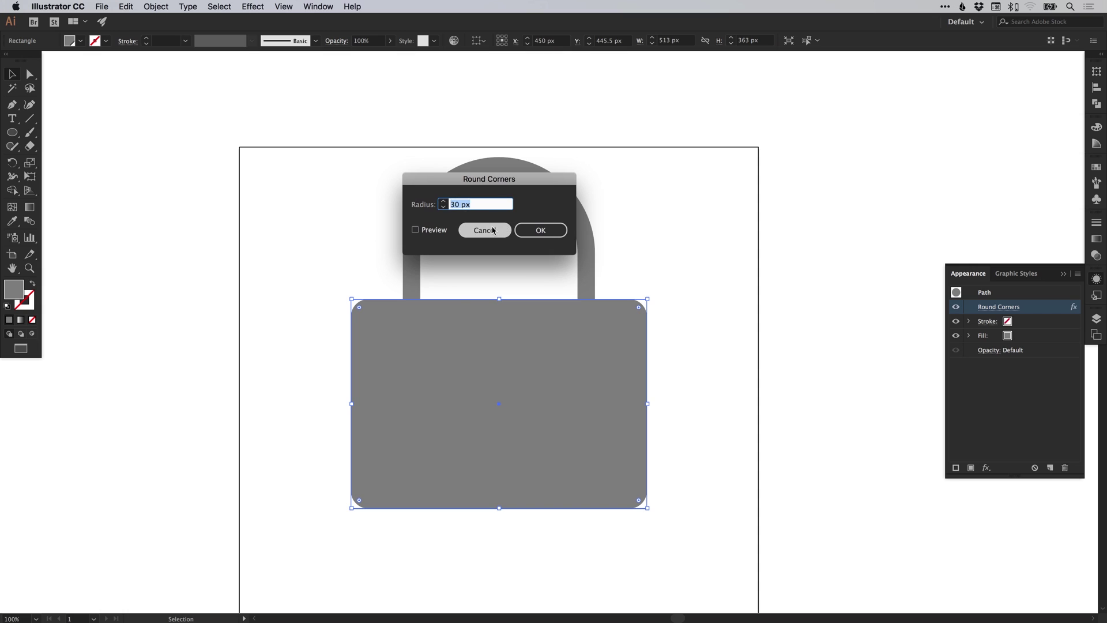
click(1065, 468)
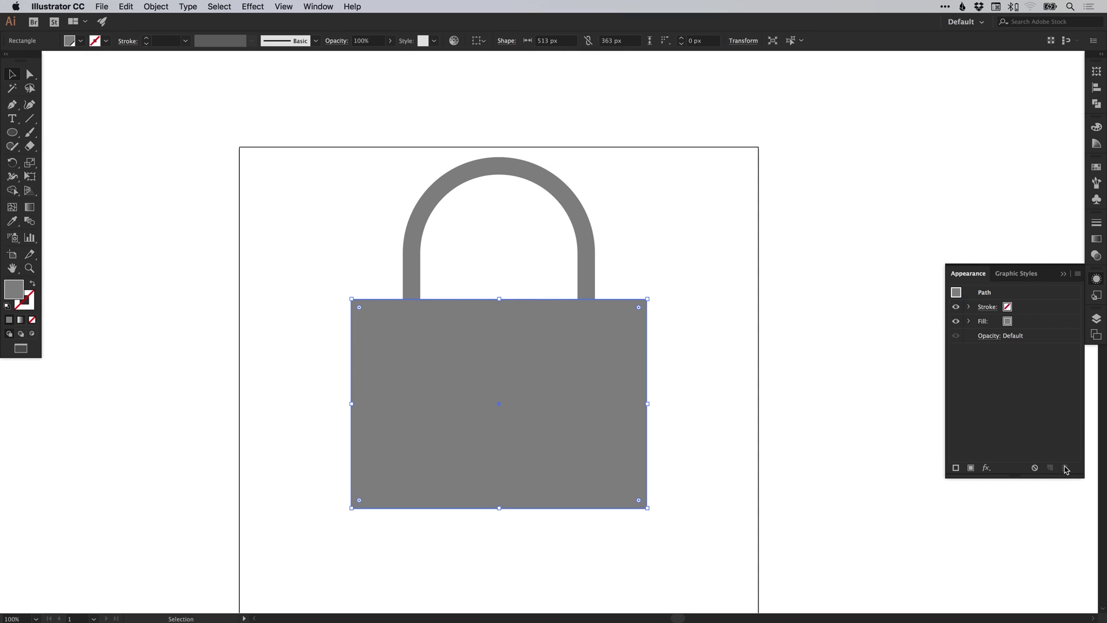
click(1091, 281)
click(709, 247)
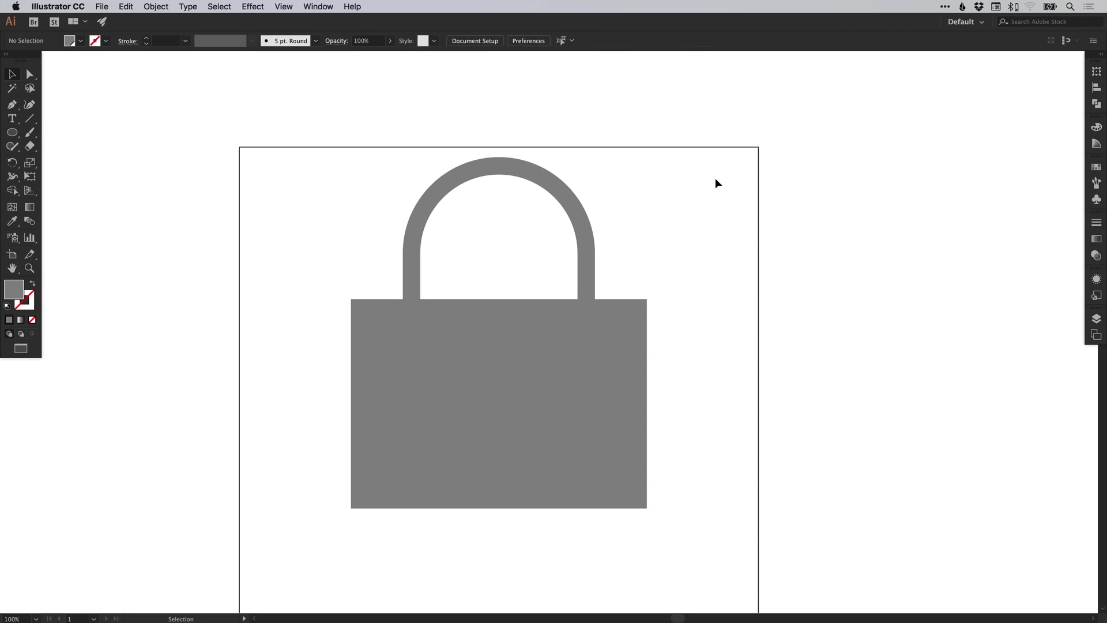
- Round the padlock body's corners to about 31 px and set the shackle stroke to 40 pt
click(501, 394)
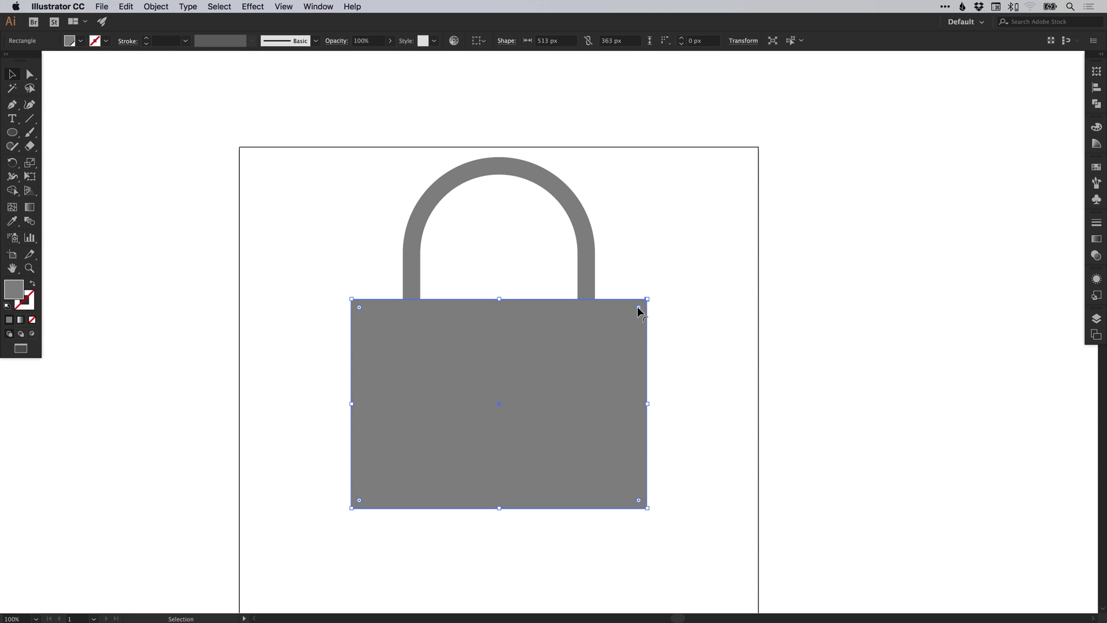
drag(638, 309, 629, 319)
drag(372, 199, 427, 223)
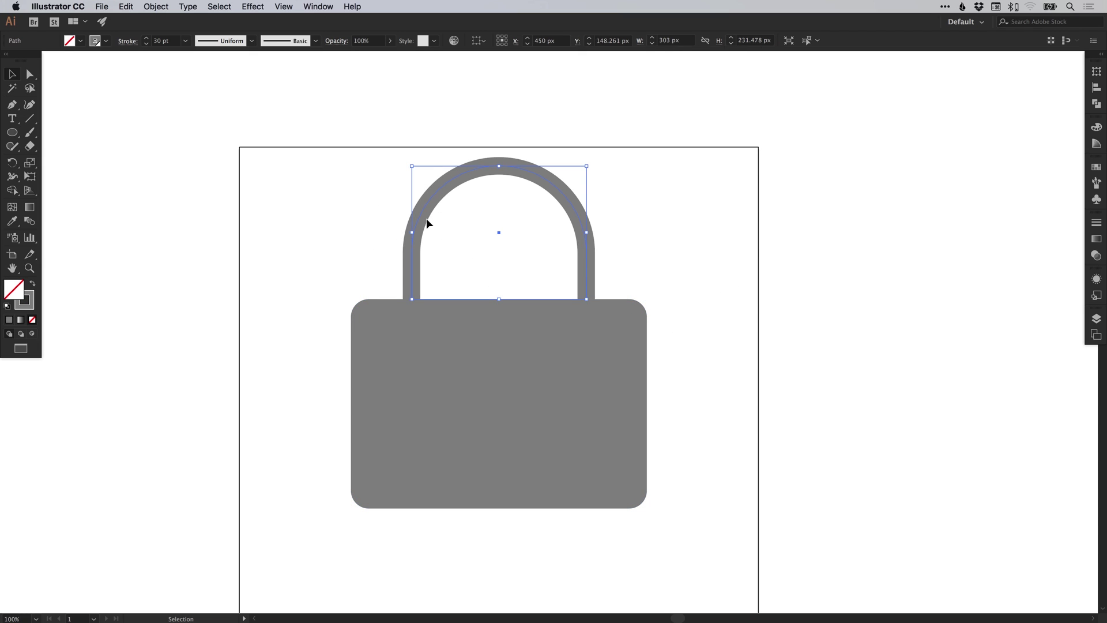
click(1097, 222)
click(993, 233)
click(991, 232)
click(991, 232)
click(991, 232)
click(991, 232)
click(990, 231)
scroll(610, 227, down, 3)
- Resize the body, lower body and shackle together, and draw a 72.5 px circle beside them
click(590, 339)
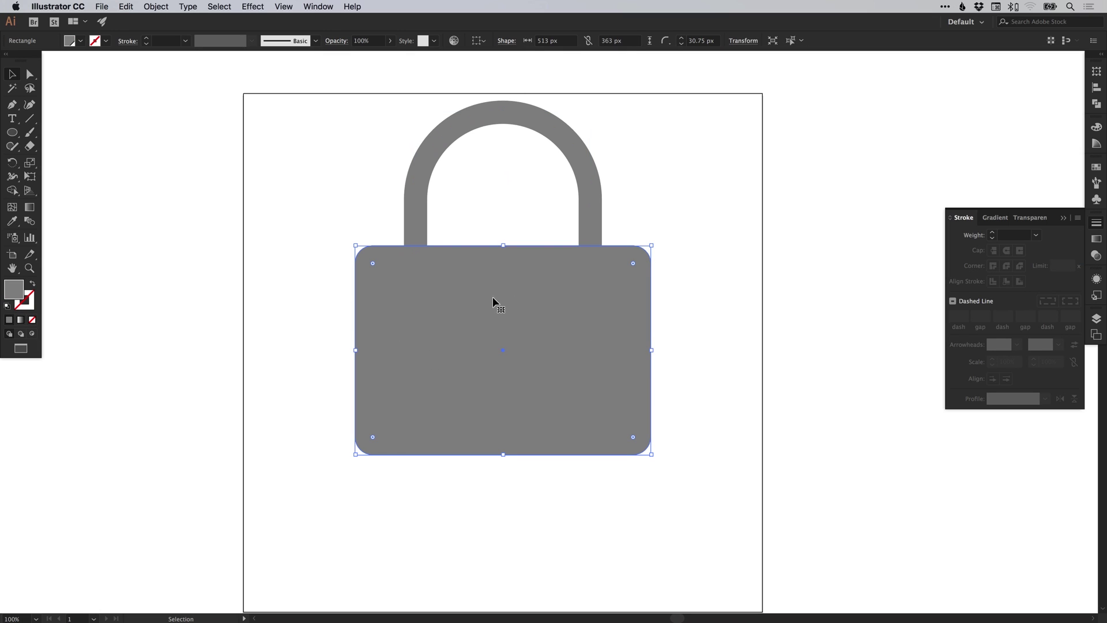
mouse_move(652, 350)
mouse_down()
mouse_move(714, 346)
mouse_move(587, 346)
mouse_move(697, 346)
mouse_move(633, 346)
mouse_move(659, 346)
mouse_move(635, 346)
mouse_move(648, 346)
mouse_up()
scroll(670, 234, up, 2)
shift+click(415, 222)
drag(563, 352, 570, 411)
scroll(577, 336, down, 4)
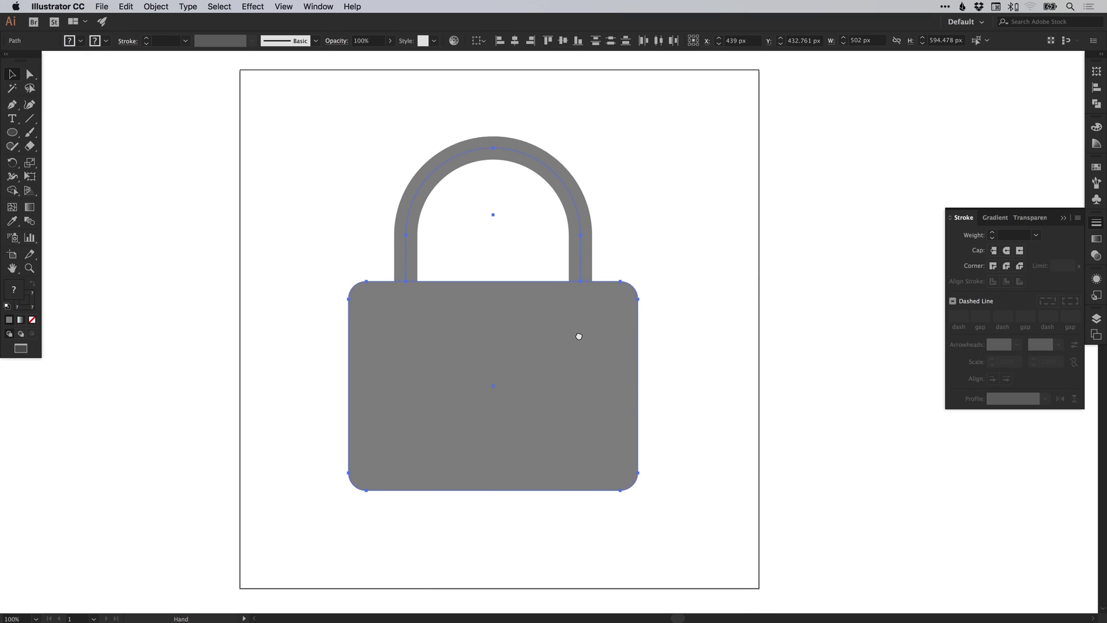
click(282, 249)
click(12, 133)
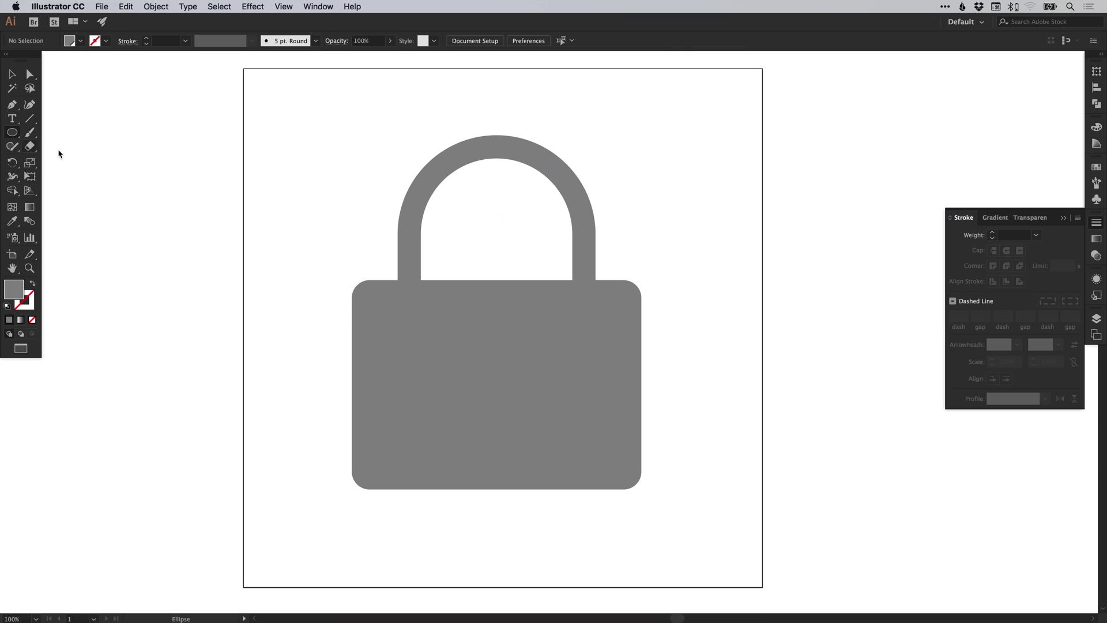
drag(294, 188, 338, 229)
- Fill the 72.5 px circle with white and centre it on the padlock body as the keyhole
key(v)
click(1096, 169)
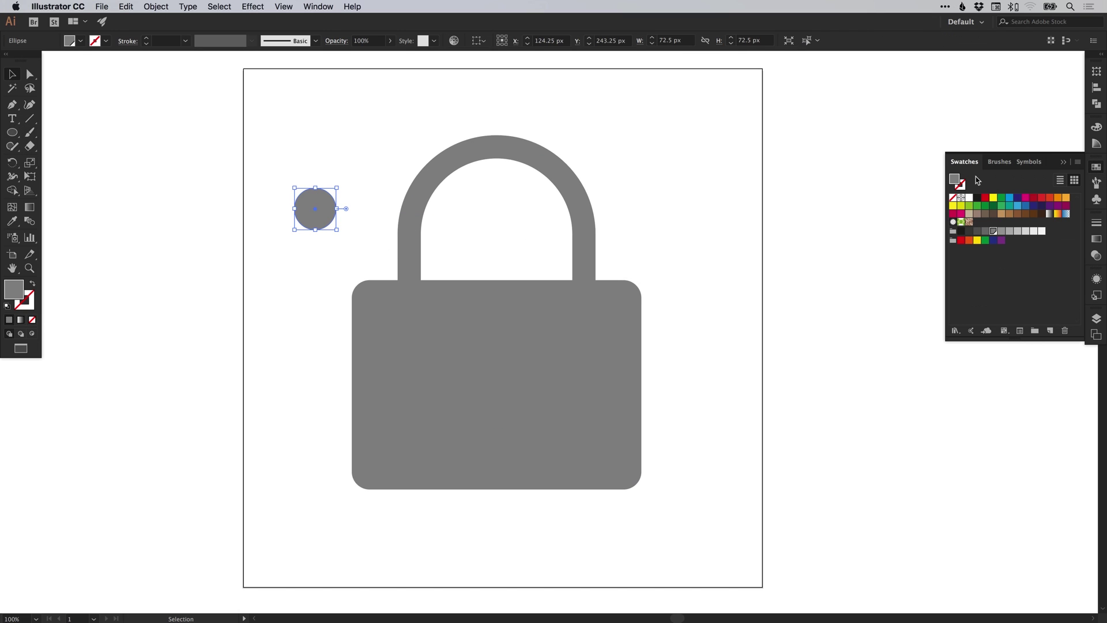
click(969, 198)
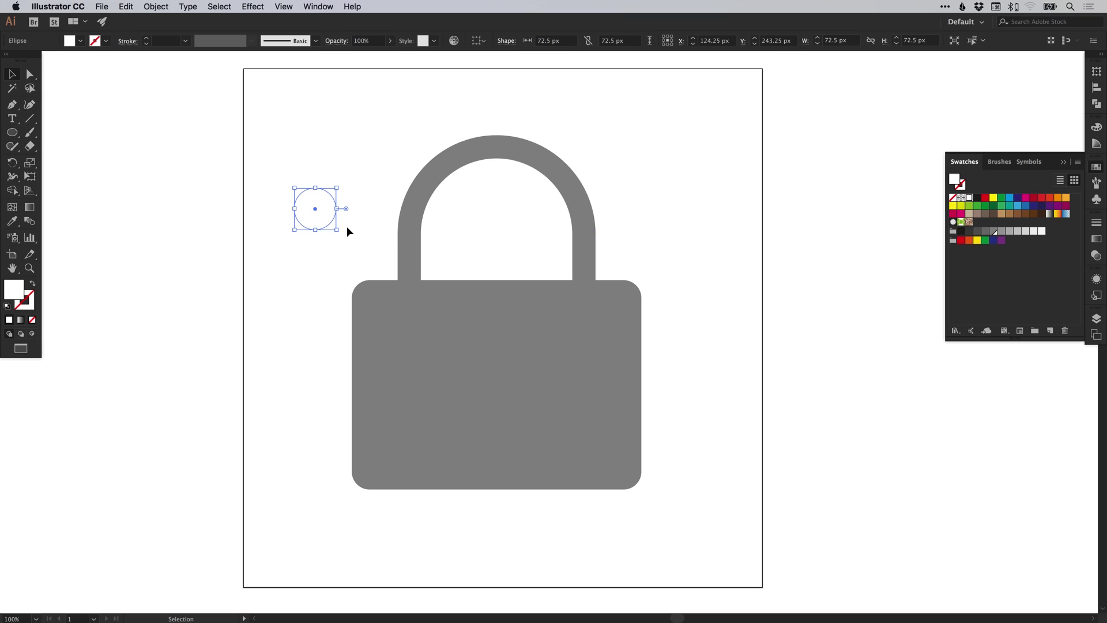
drag(323, 220, 503, 337)
click(300, 320)
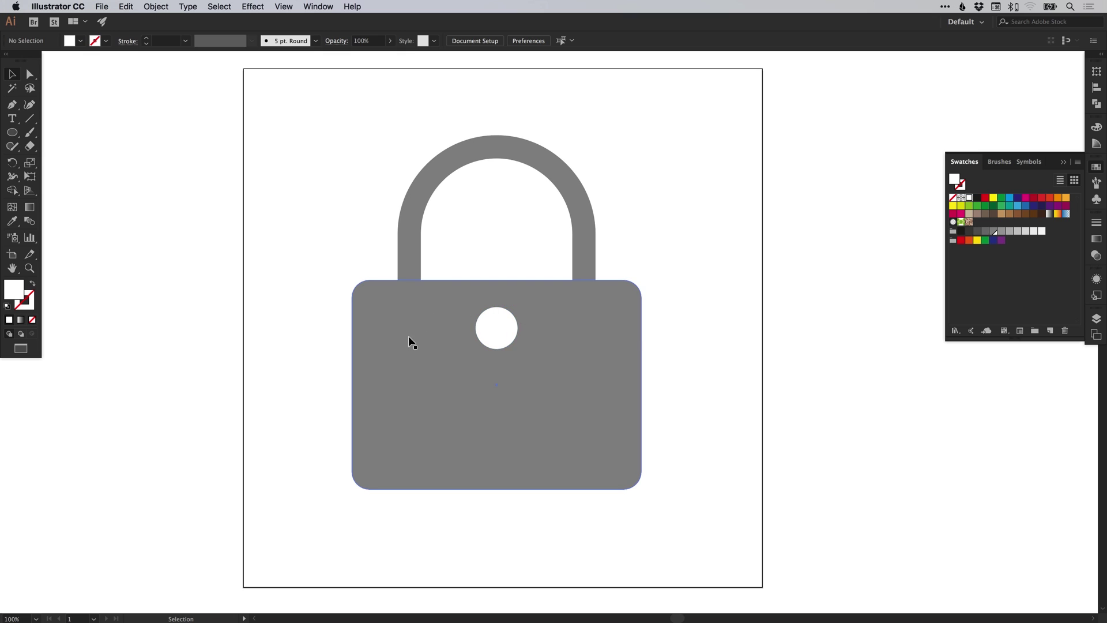
- Draw a white rectangle about 732 px wide covering the padlock body's lower half
click(12, 132)
click(36, 133)
drag(104, 325, 324, 415)
key(v)
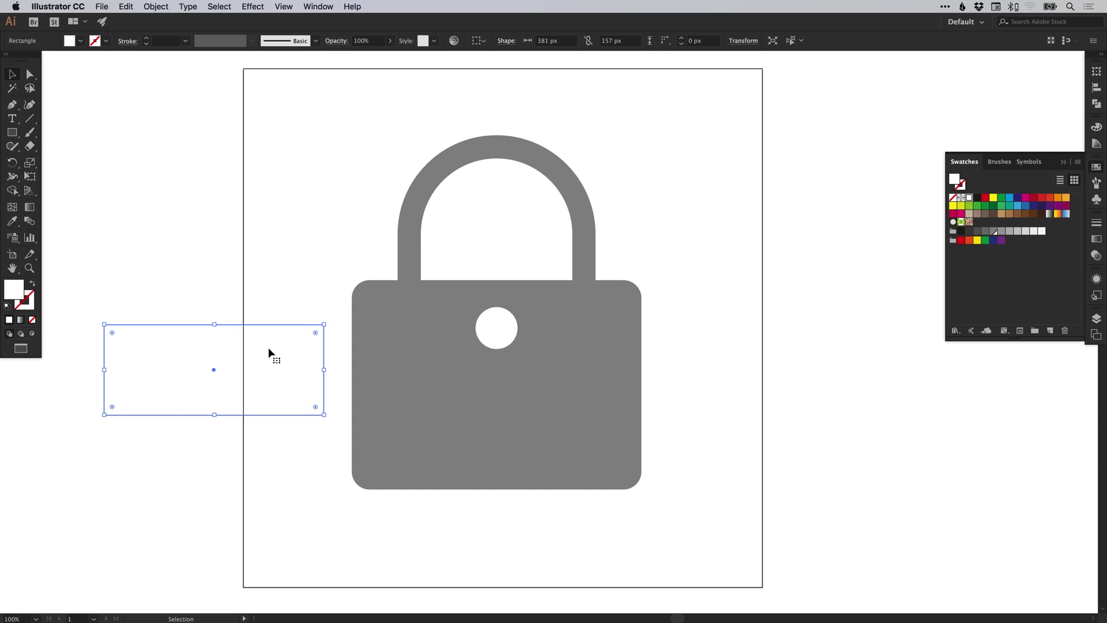
drag(275, 351, 283, 391)
drag(333, 455, 715, 529)
drag(294, 423, 379, 392)
drag(796, 413, 707, 413)
- Select the padlock and white rectangle and move them up above the artboard
click(667, 244)
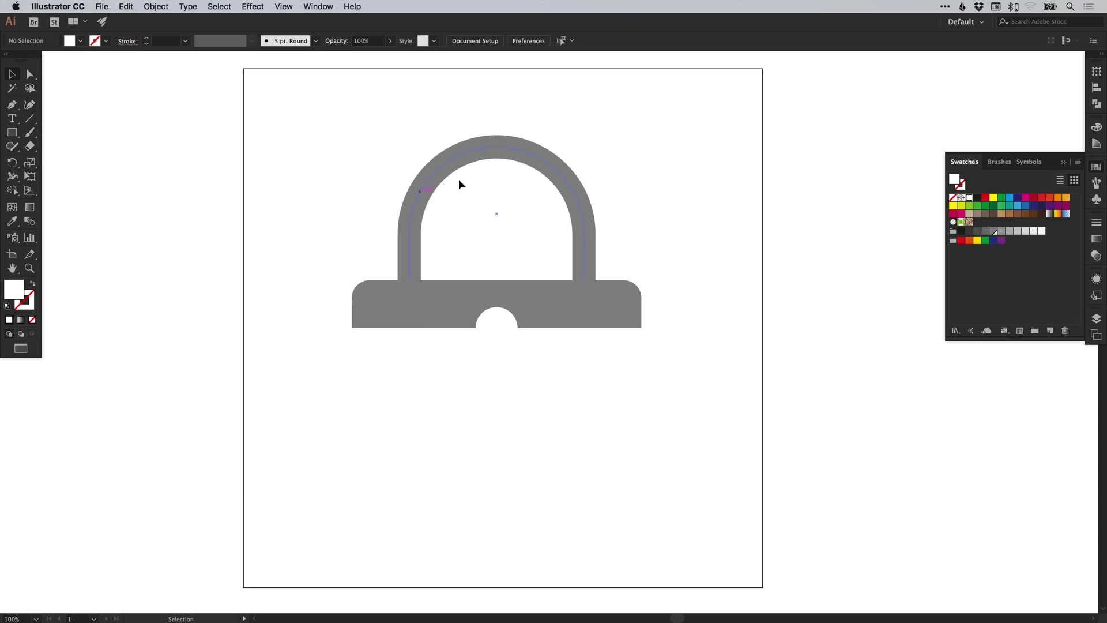
drag(312, 166, 652, 400)
drag(539, 364, 552, 142)
scroll(532, 400, up, 2)
key(super+minus)
key(super+minus)
scroll(502, 337, down, 3)
key(super+plus)
- Draw a 672 × 240 px rectangle on the empty artboard
scroll(588, 331, right, 1)
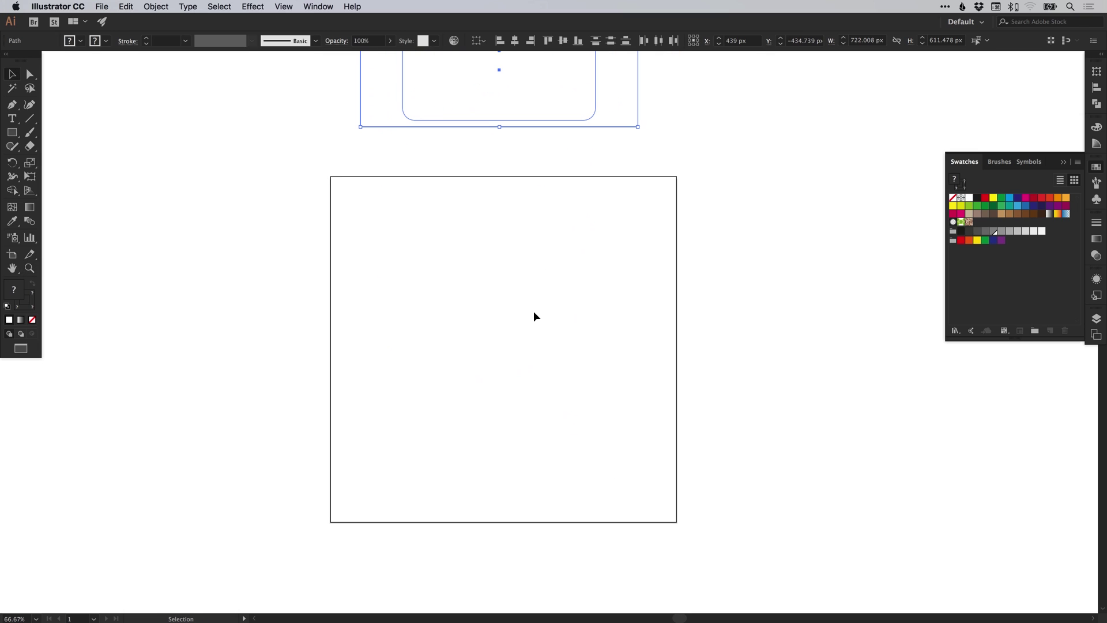
click(12, 132)
mouse_move(371, 287)
mouse_down()
mouse_move(596, 400)
mouse_move(629, 379)
mouse_up()
key(v)
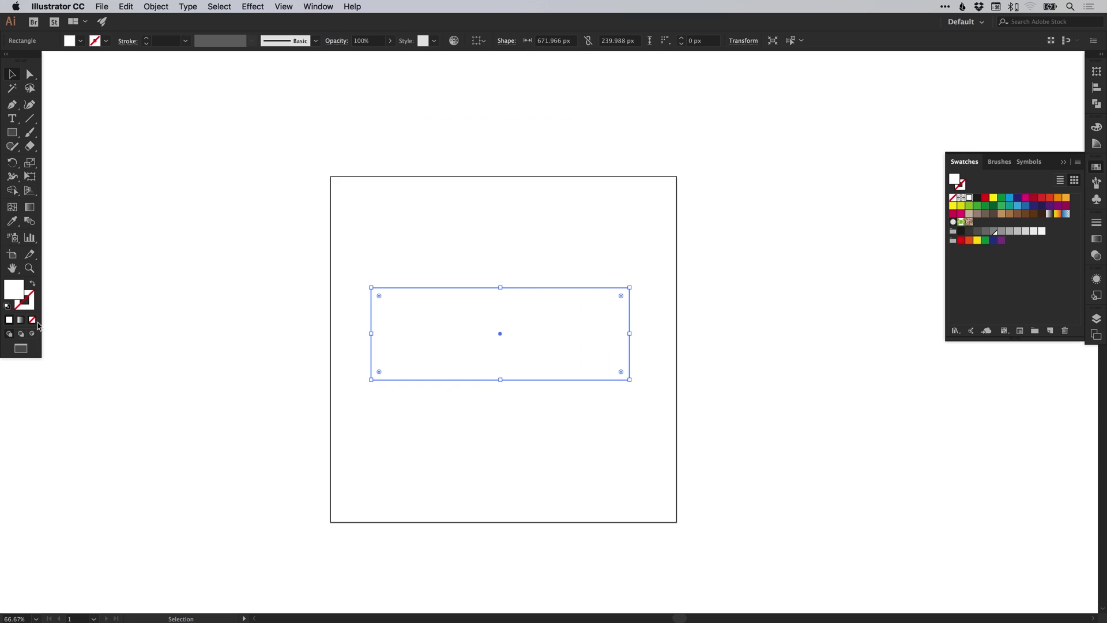
- Remove the rectangle's fill and give it a K=60 grey outline
click(32, 320)
double_click(31, 305)
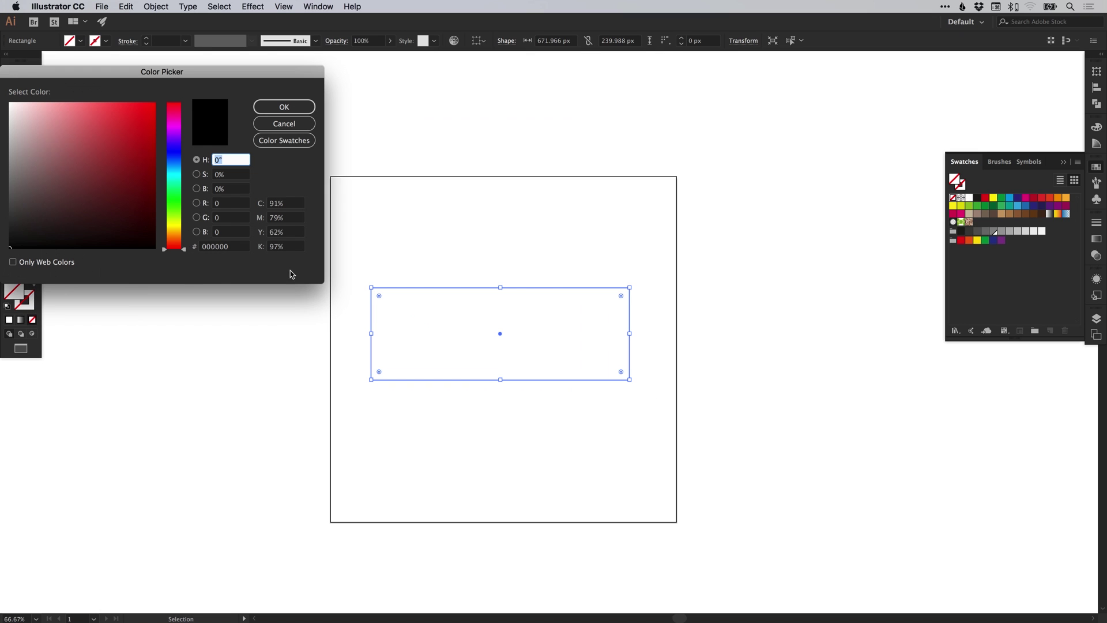
key(Return)
click(29, 309)
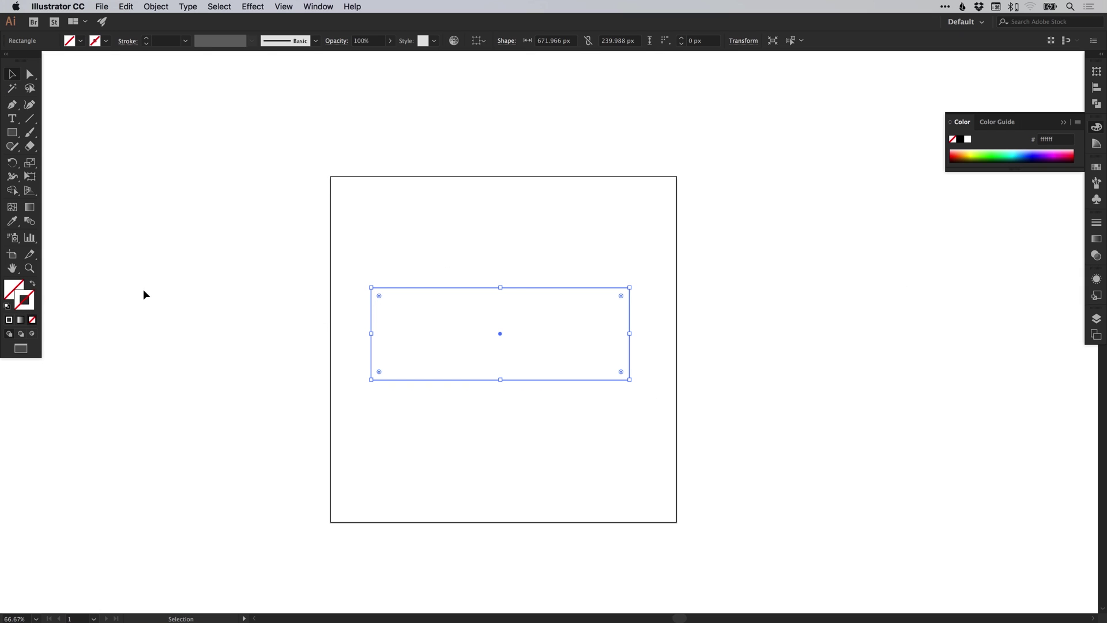
click(1096, 169)
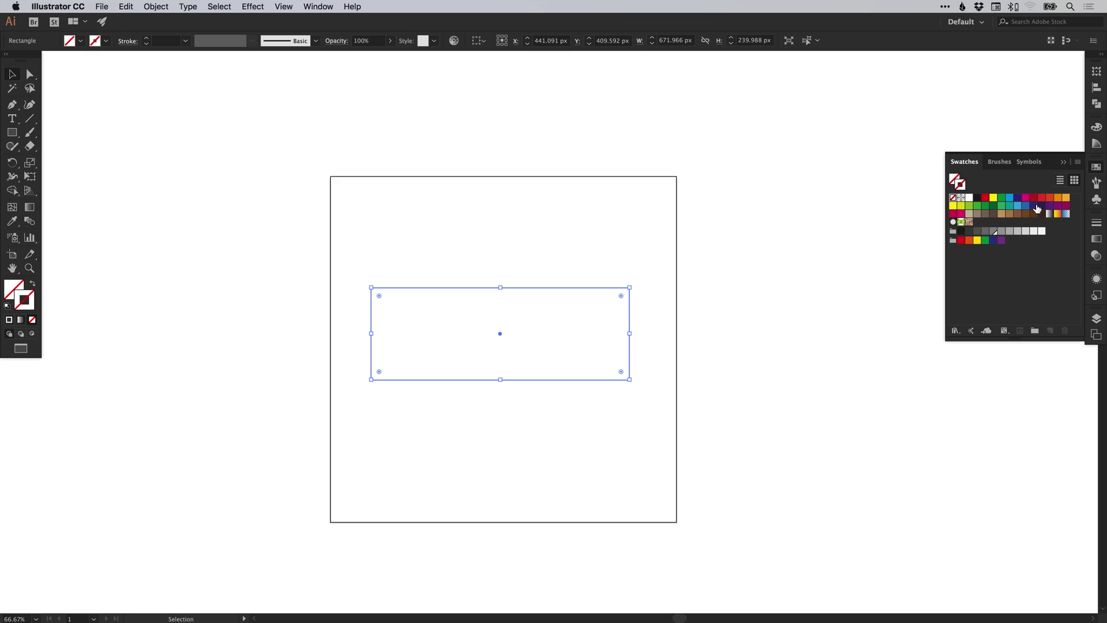
click(993, 232)
click(1097, 227)
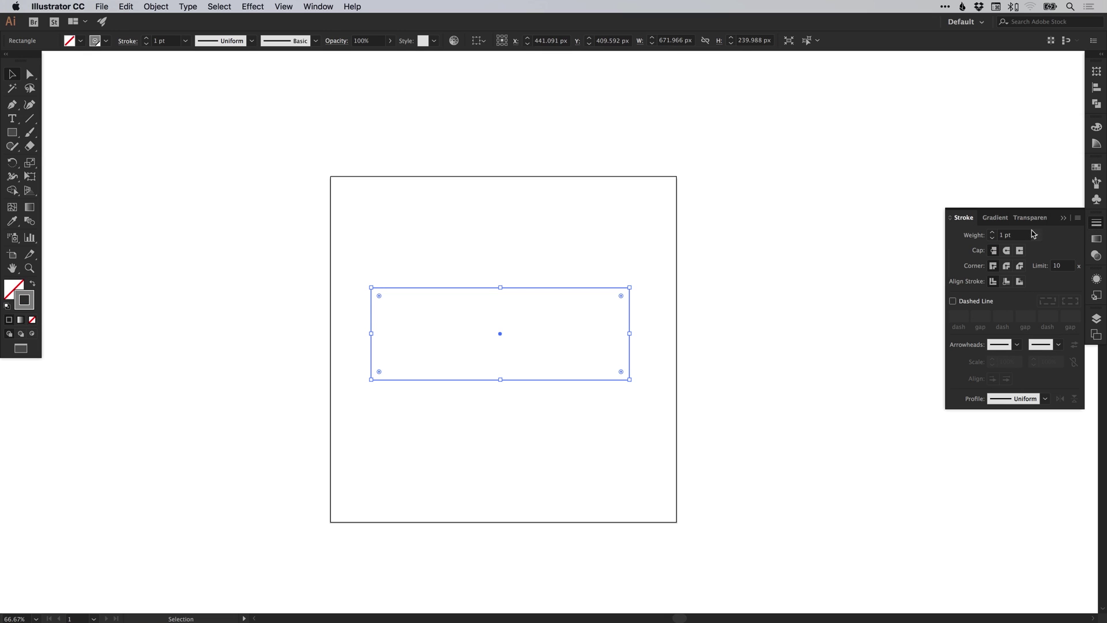
- Set the field rectangle's stroke weight to 40 pt
click(1021, 234)
text(40)
key(Return)
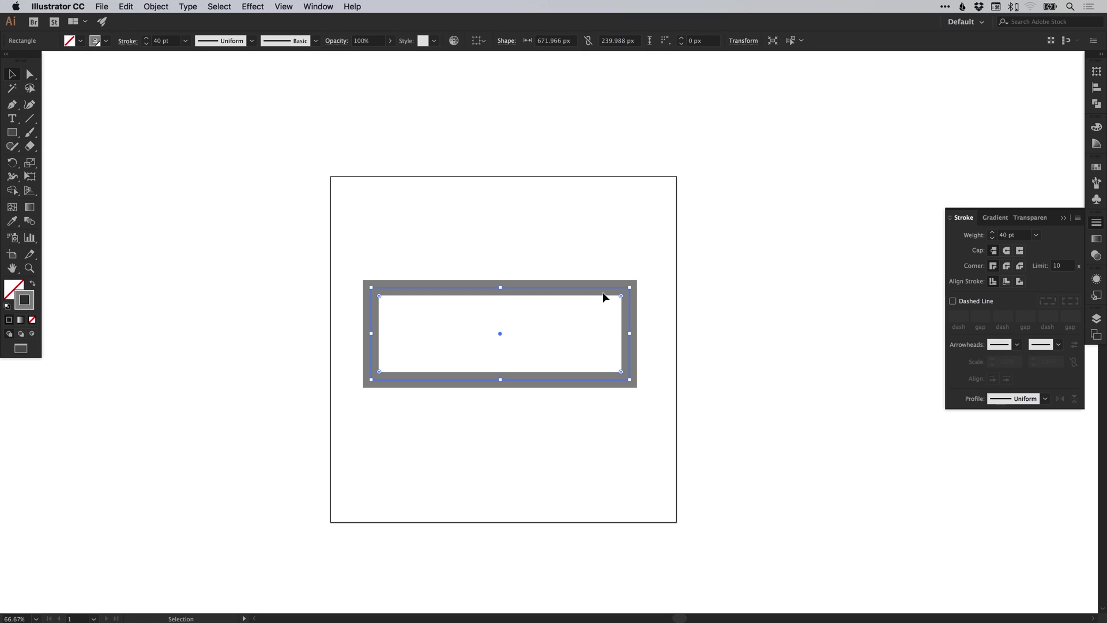
- Round the rectangle's corners to about 30 px
scroll(603, 293, up, 3)
drag(743, 241, 730, 251)
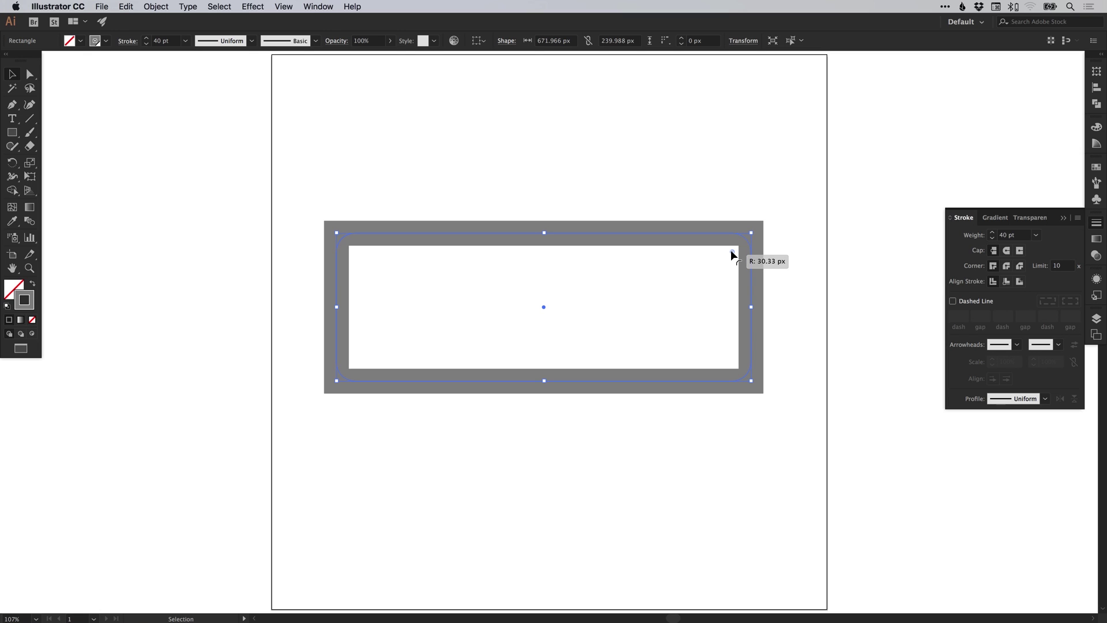
drag(731, 251, 732, 251)
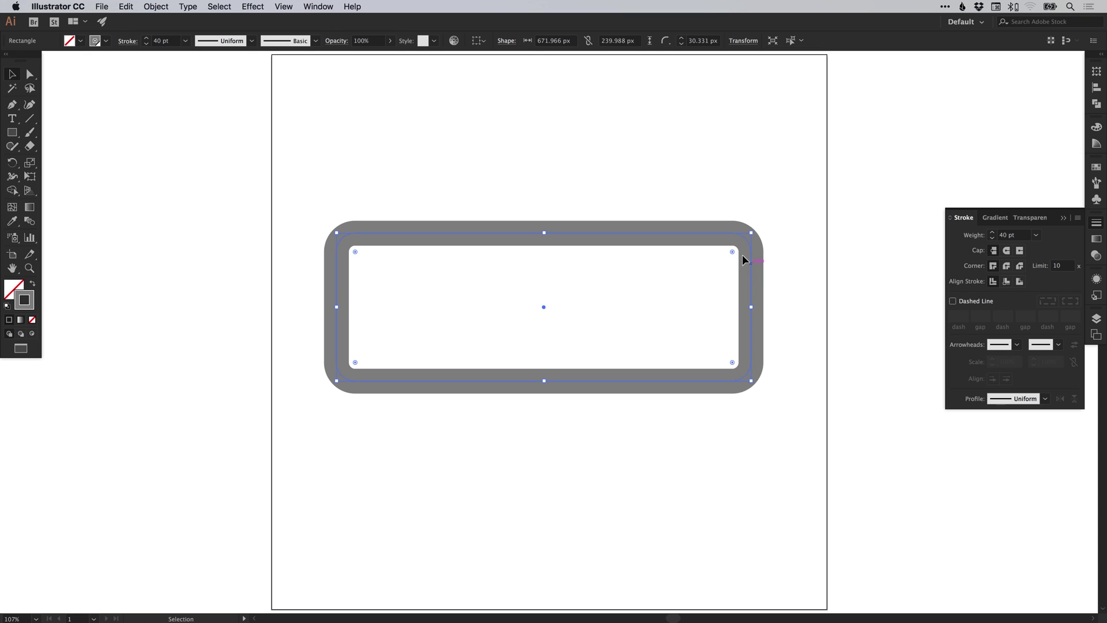
click(1097, 223)
click(925, 250)
scroll(660, 344, up, 1)
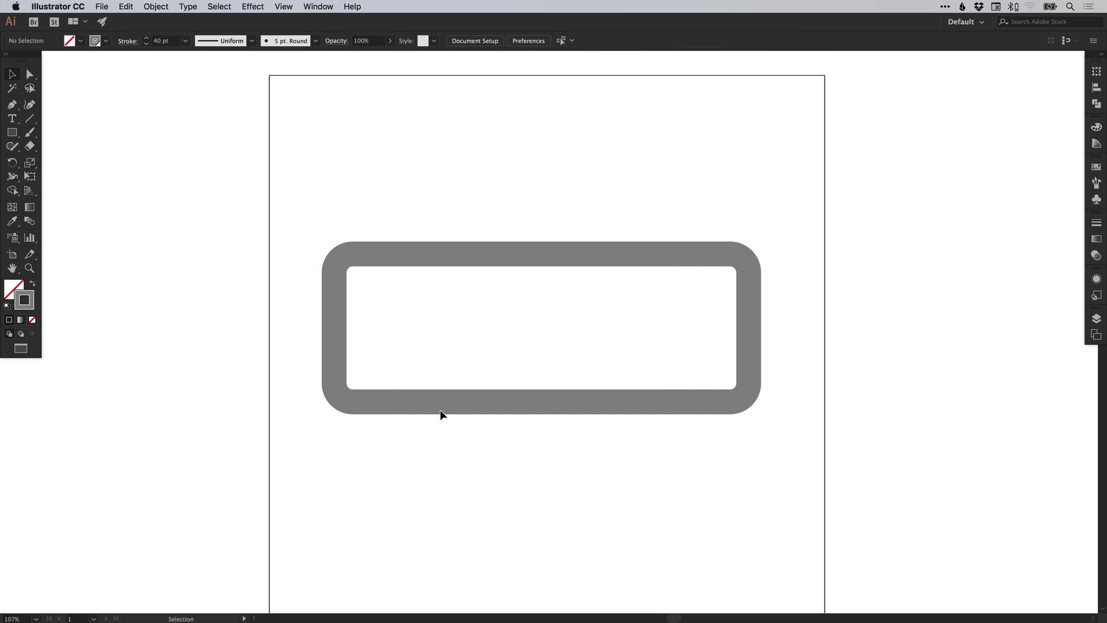
- Align the 40 pt stroke to the outside of the rectangle's path
click(1097, 223)
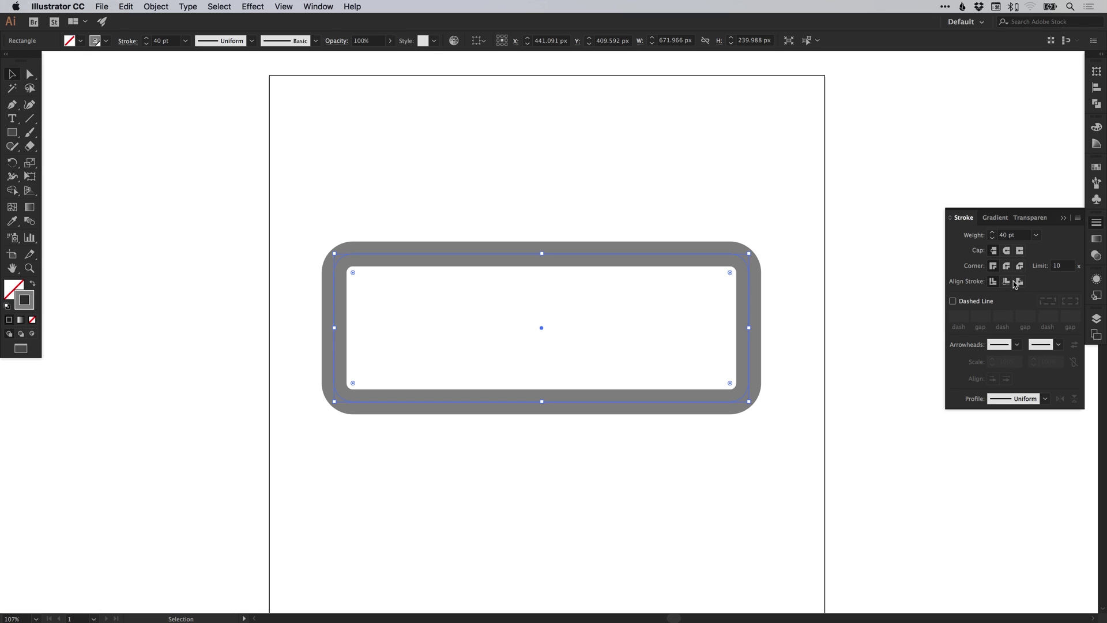
click(1020, 282)
click(1008, 283)
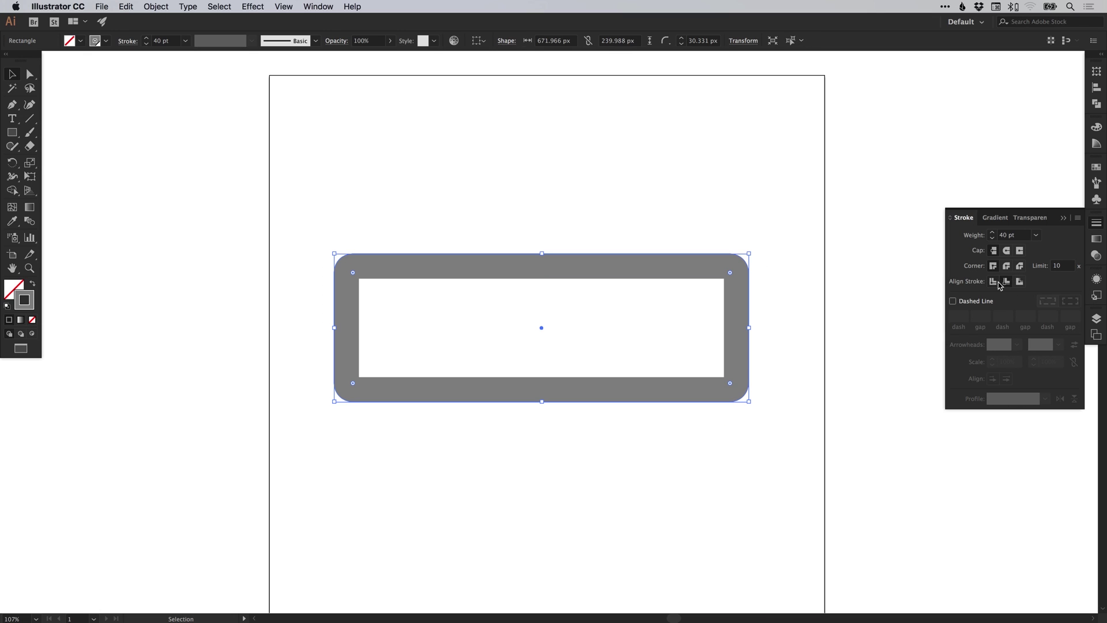
click(993, 282)
click(1007, 283)
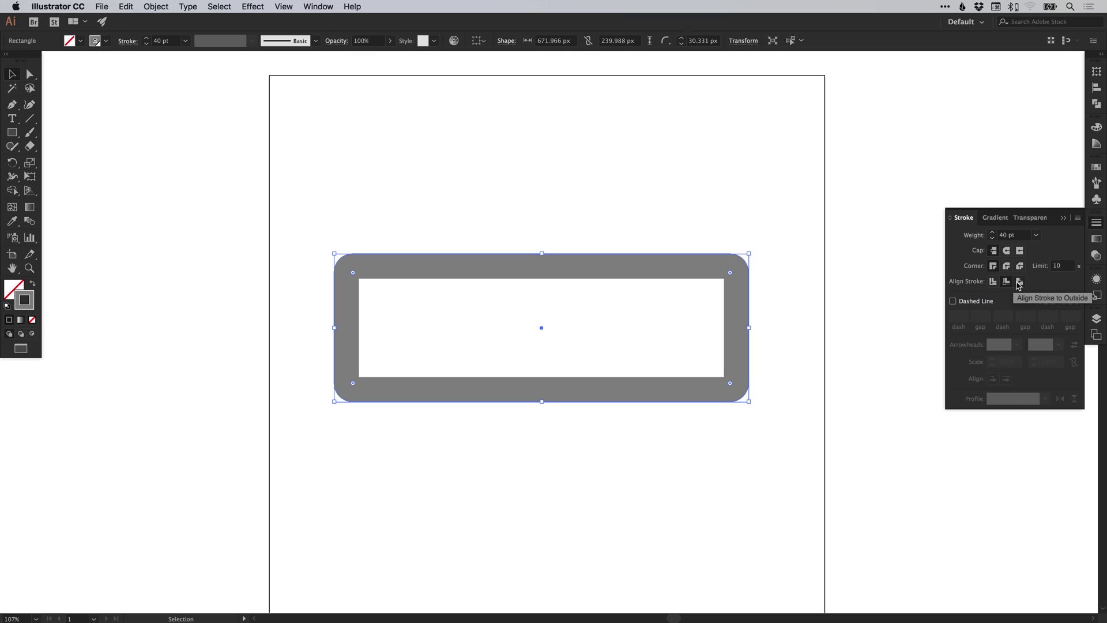
click(1020, 282)
click(799, 233)
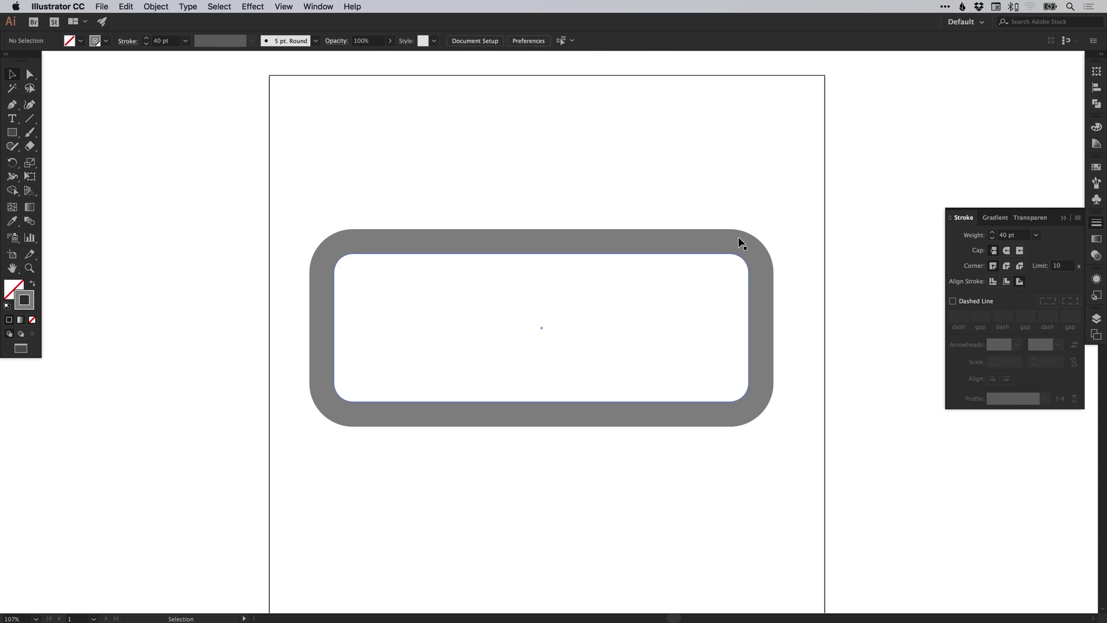
- Place an asterisk with the Type tool and enlarge it to about 209 pt
key(space)
drag(669, 309, 666, 321)
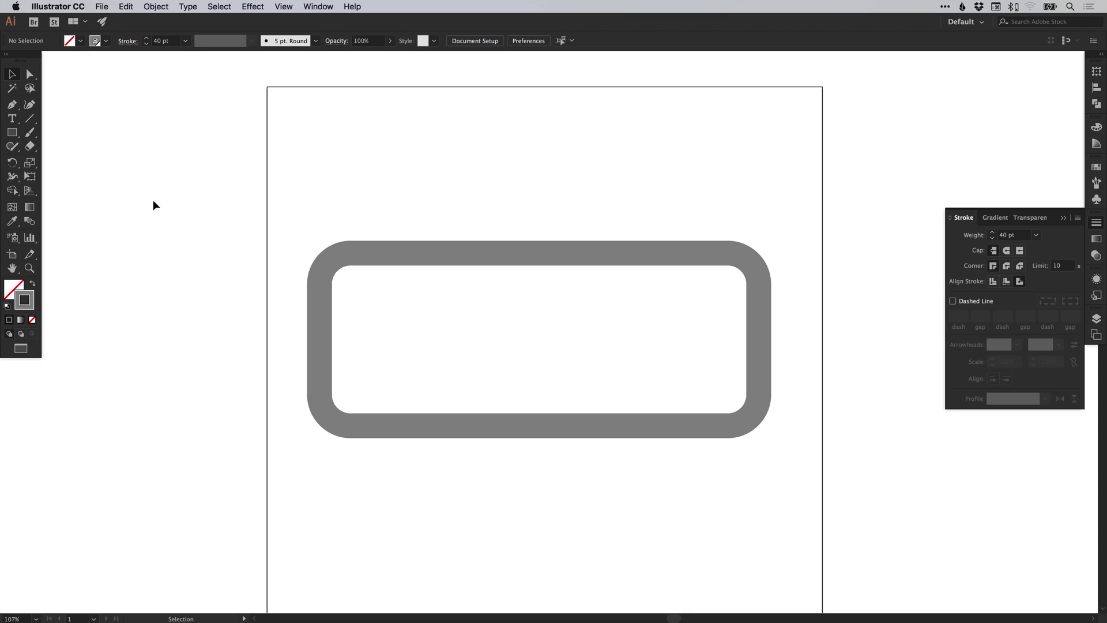
click(13, 119)
key(BackSpace)
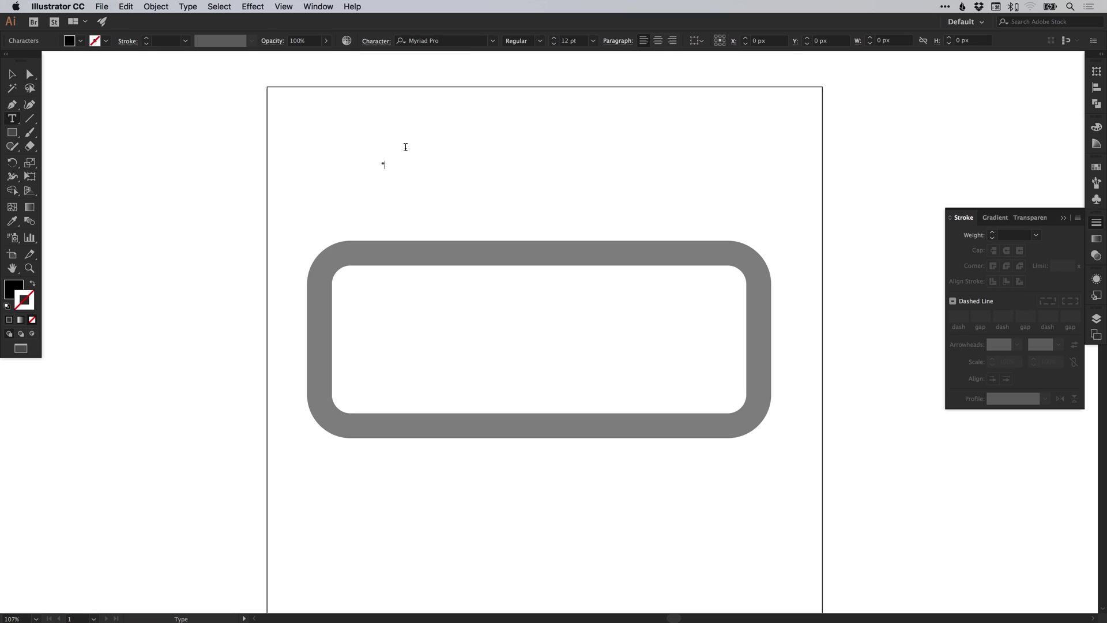
click(17, 76)
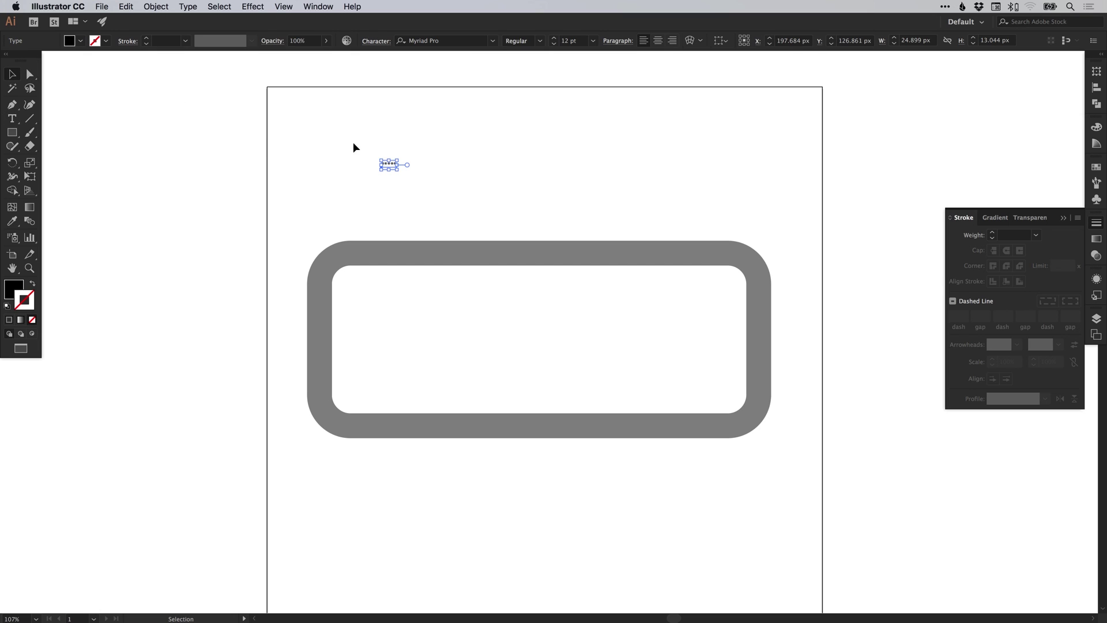
drag(398, 171, 648, 310)
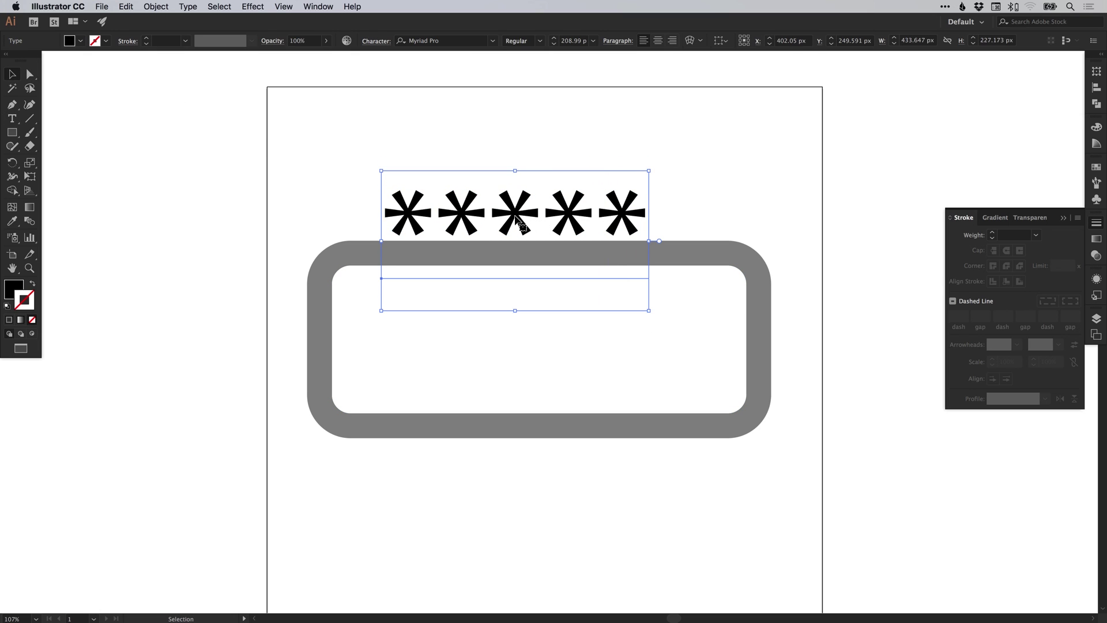
- Delete the asterisk and draw a 77.57 px vertical line above the field
click(533, 147)
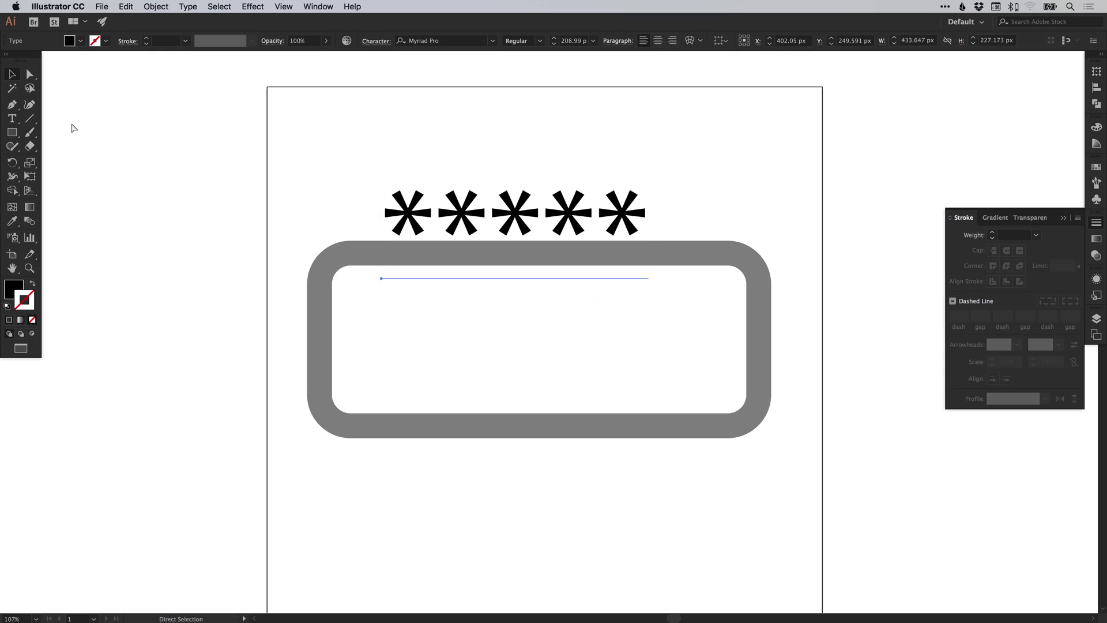
key(Delete)
click(30, 119)
drag(422, 149, 422, 196)
- Give the line a grey stroke from Swatches with a 20 pt stroke weight
key(v)
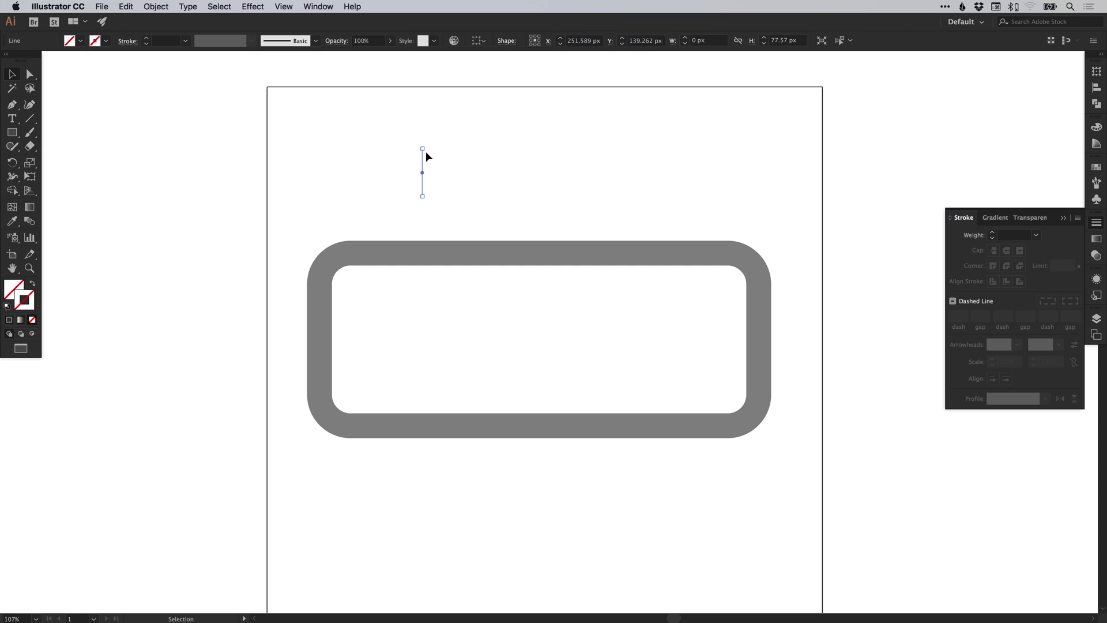
click(1092, 169)
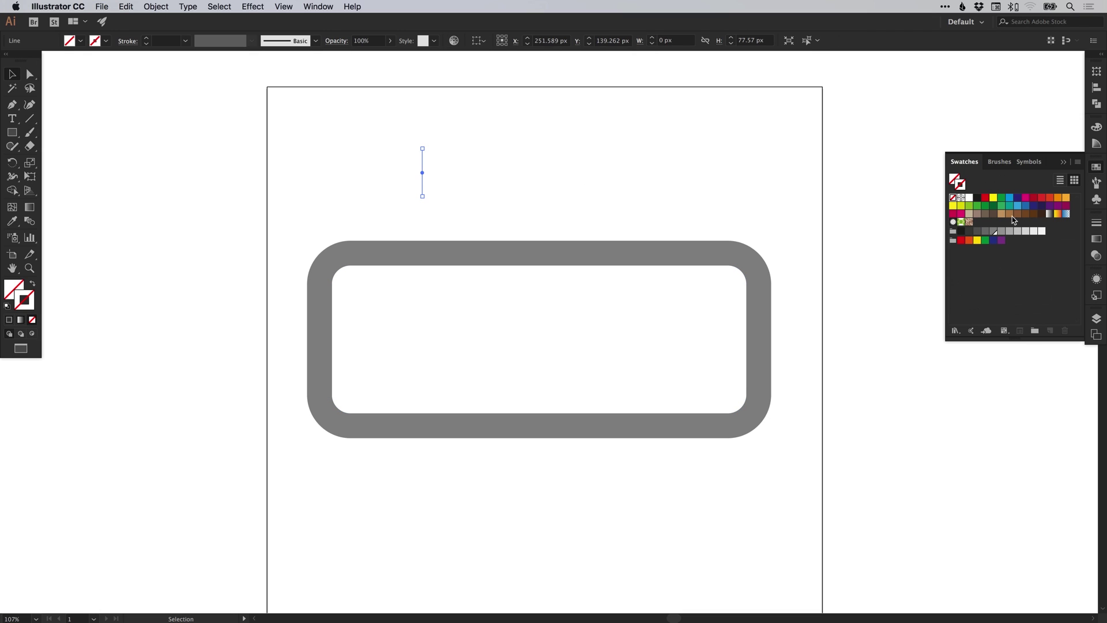
click(993, 230)
click(1096, 218)
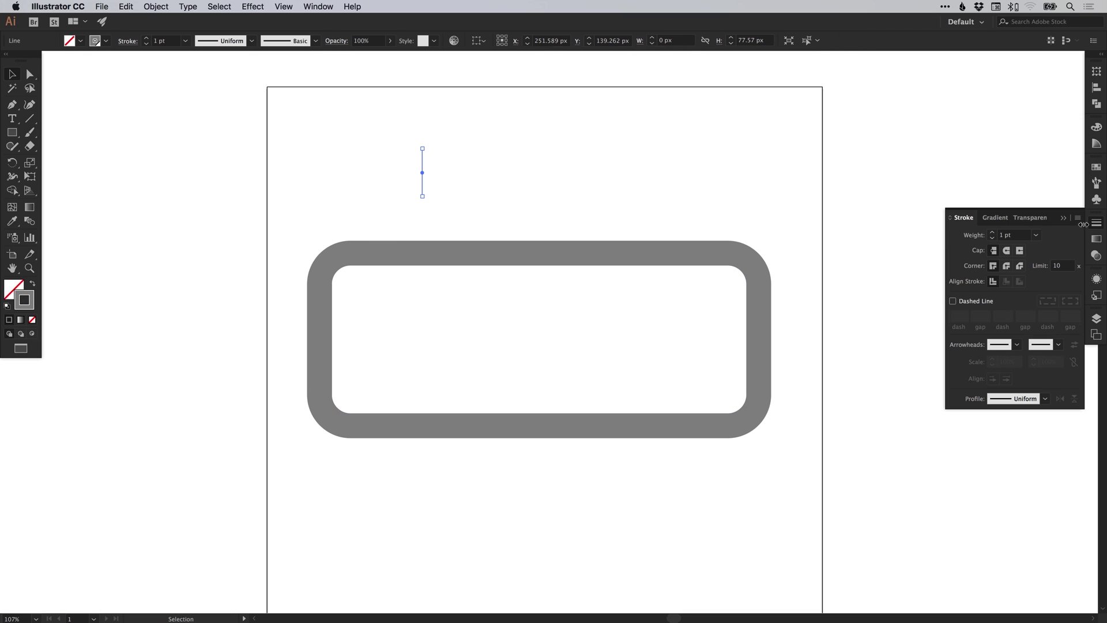
drag(992, 232, 991, 233)
click(992, 232)
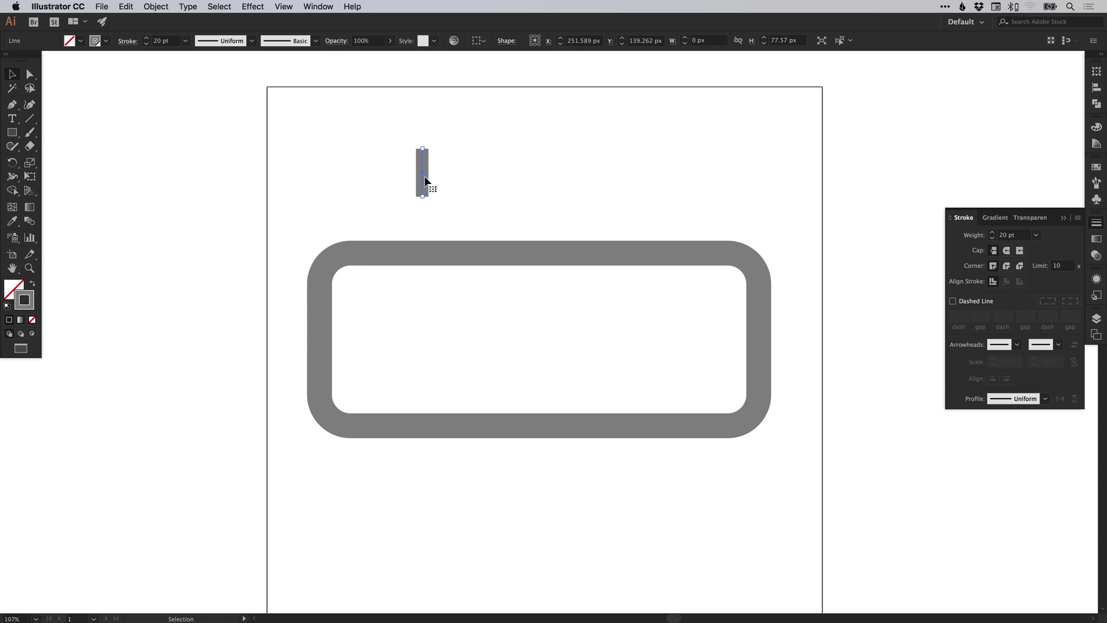
- Copy the thick line, Paste in Place, and rotate the copy 90° into a cross
click(125, 7)
click(136, 60)
click(126, 7)
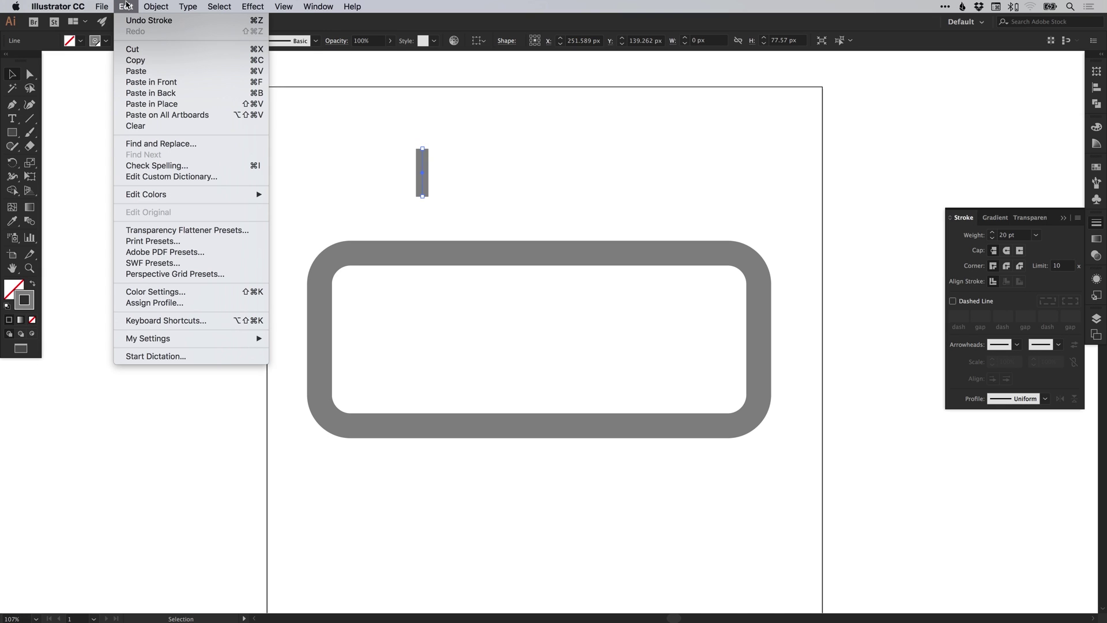
click(151, 103)
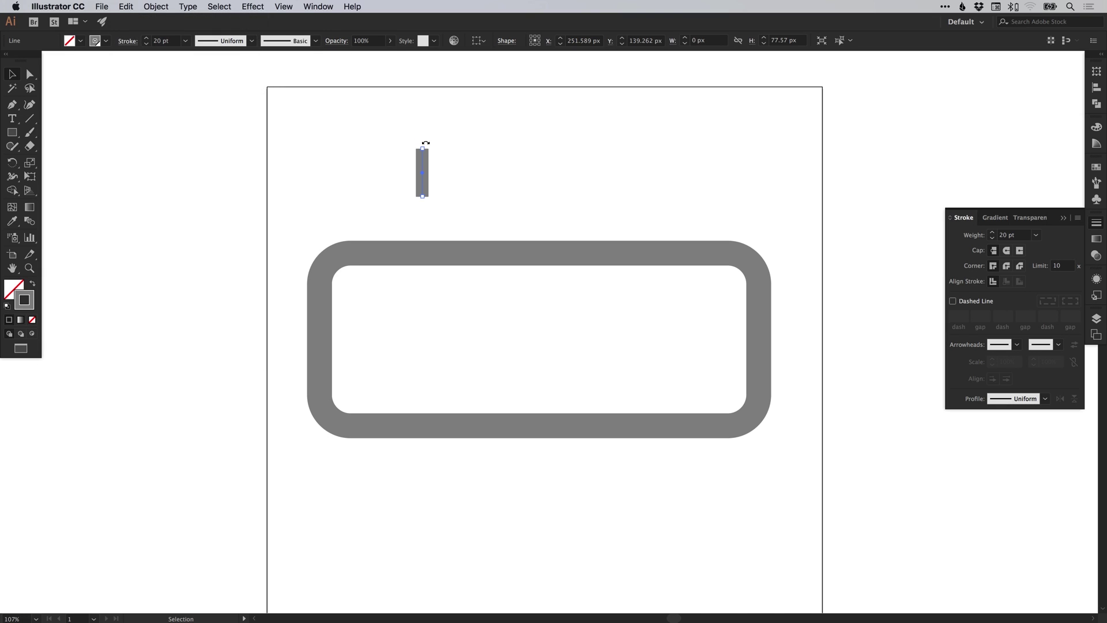
drag(424, 141, 460, 174)
- Copy the cross, Paste in Place, and rotate it 45° into an eight-armed asterisk
drag(373, 148, 462, 197)
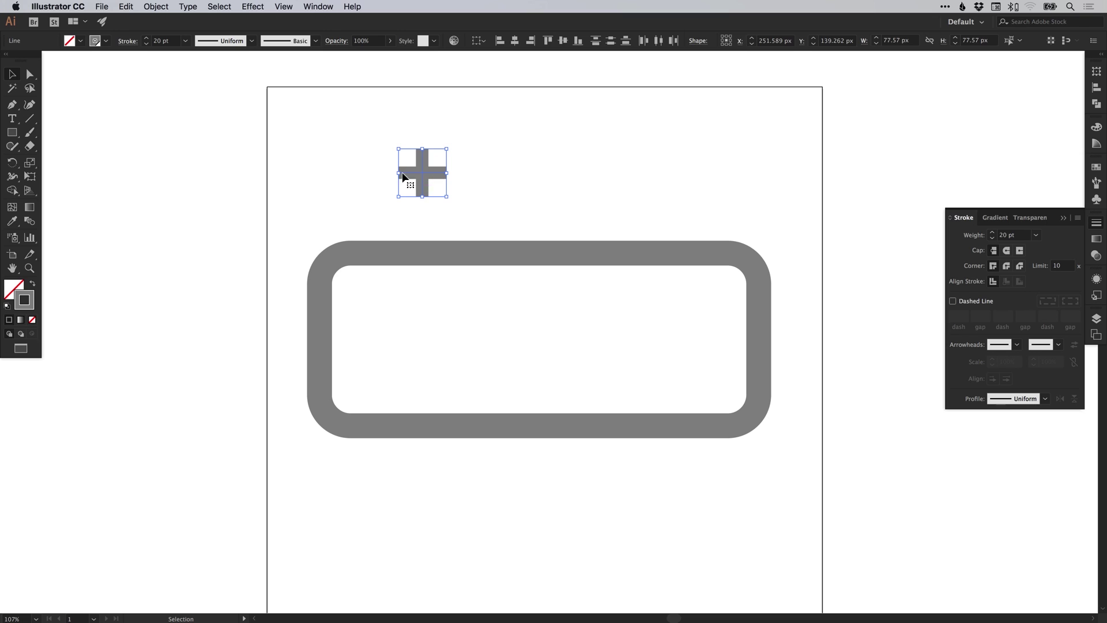
click(131, 5)
click(131, 60)
click(127, 7)
click(150, 104)
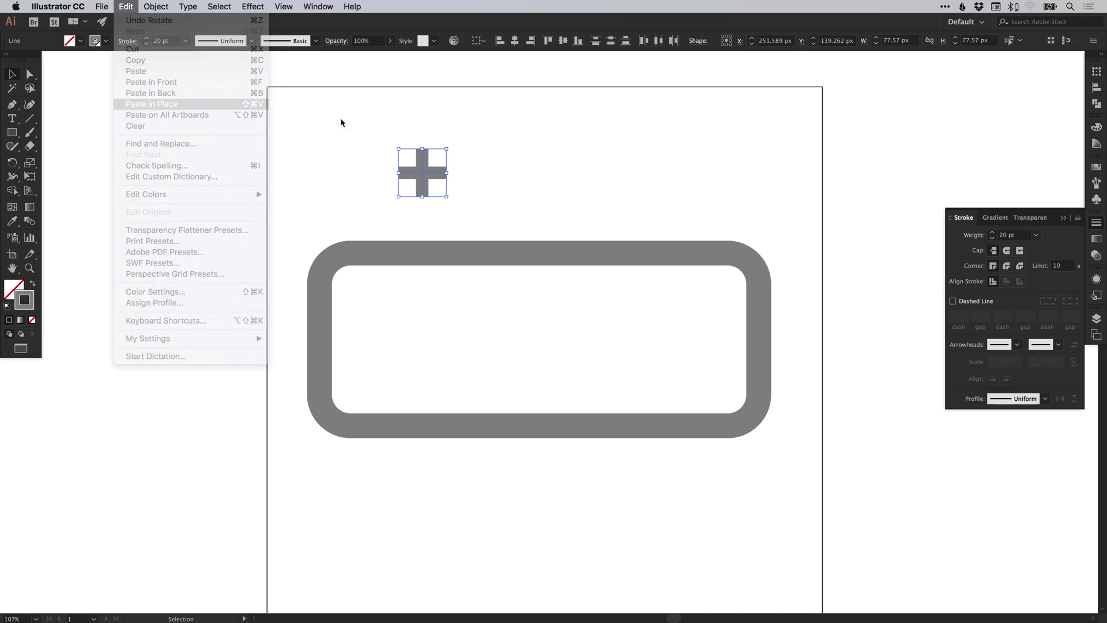
drag(451, 144, 460, 160)
click(470, 157)
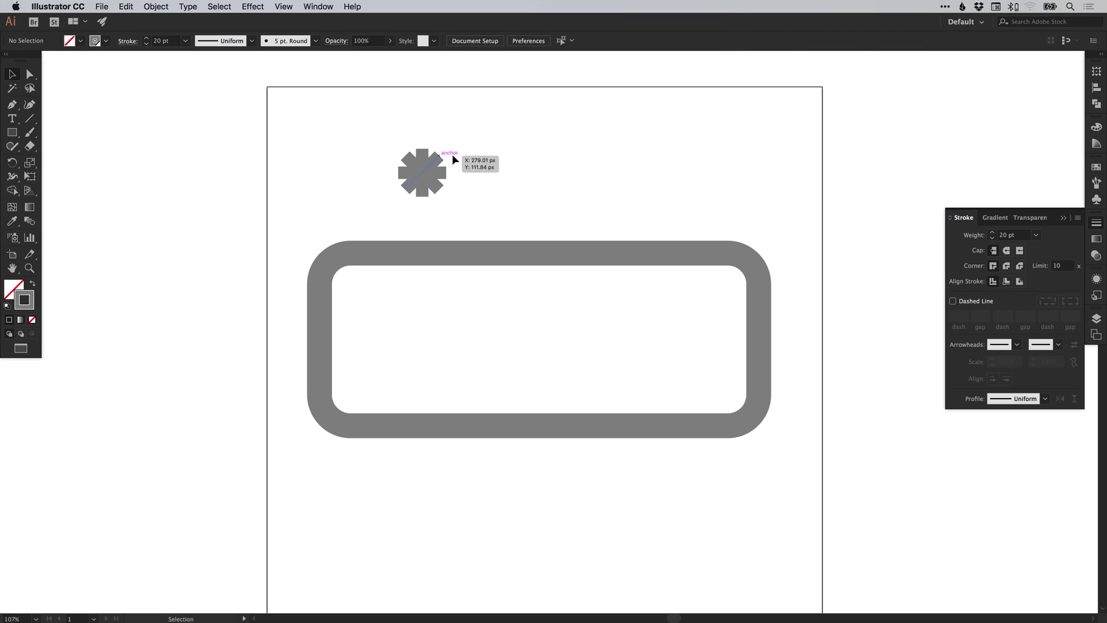
drag(379, 141, 455, 202)
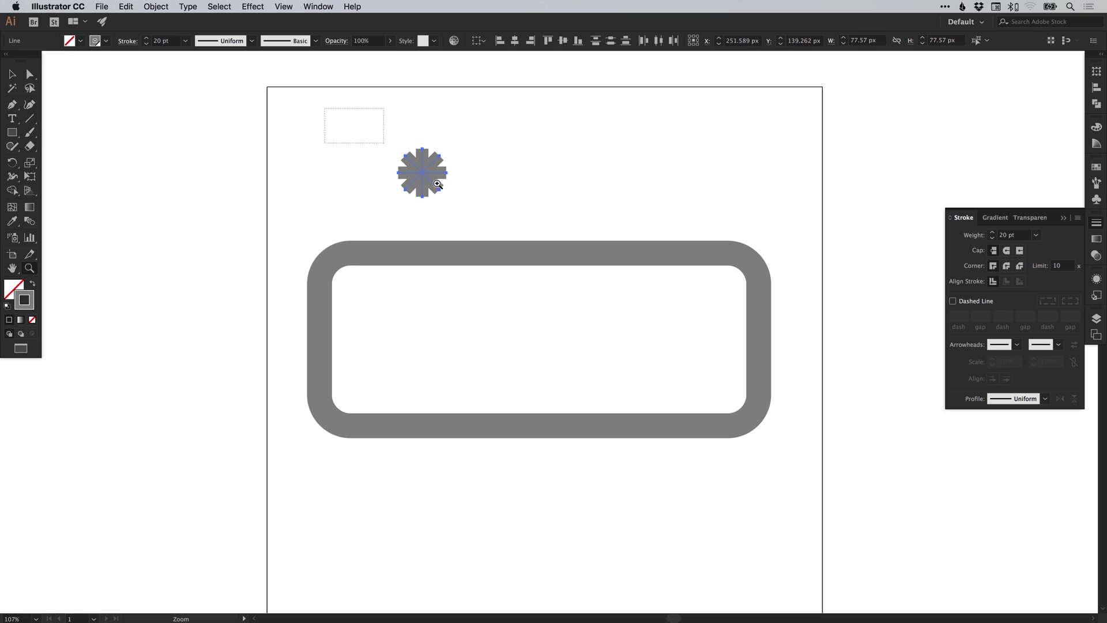
- Zoom in and remove the diagonal and horizontal bars, leaving the vertical bar
scroll(387, 129, up, 5)
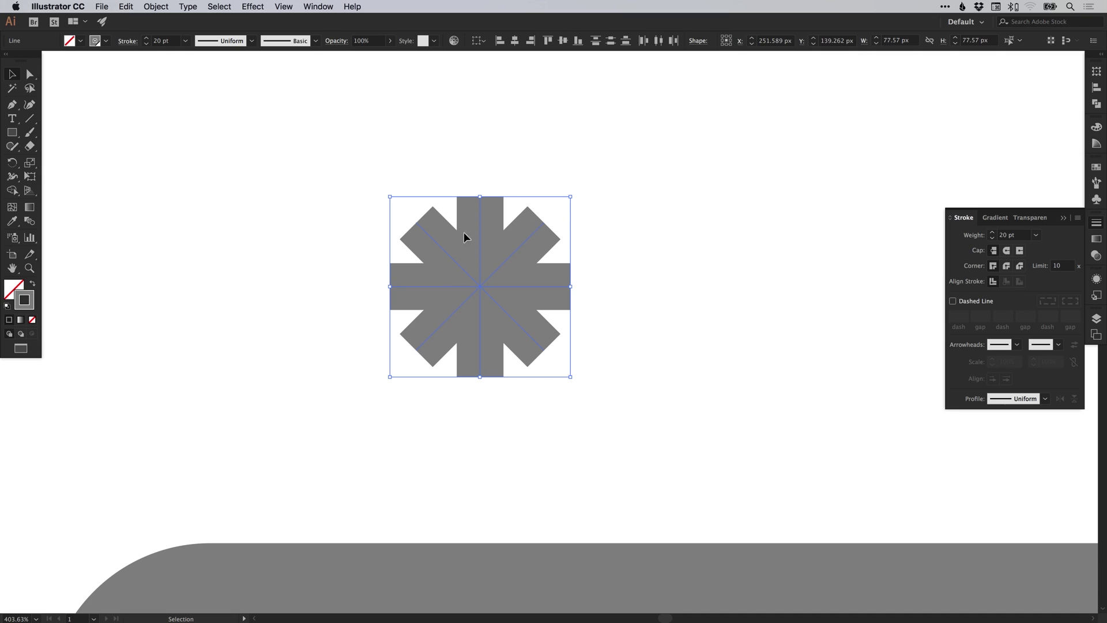
click(134, 6)
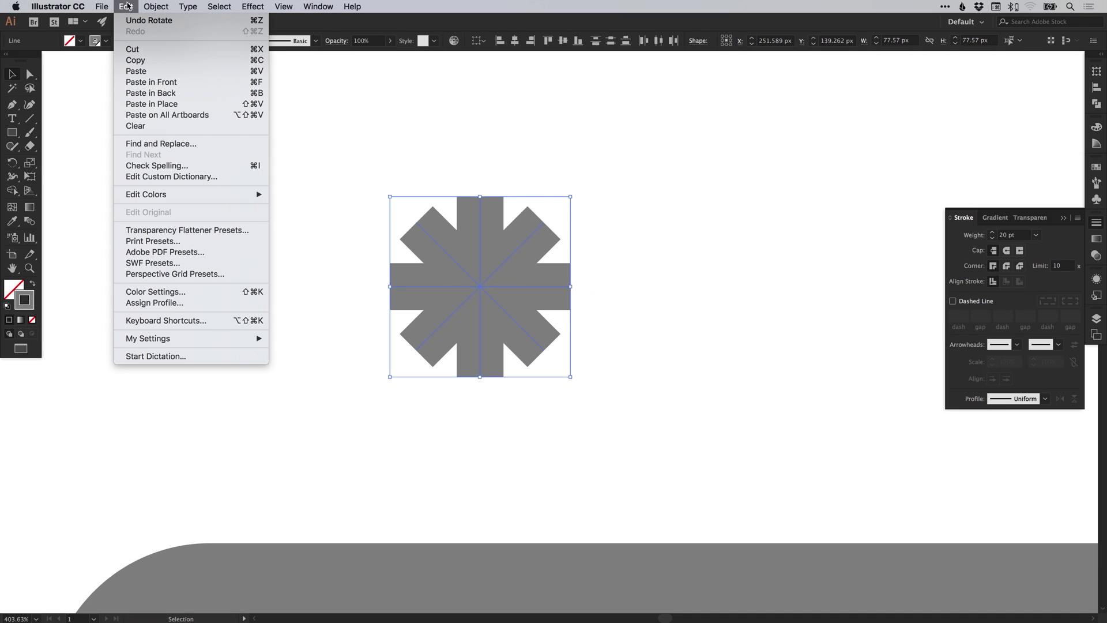
click(327, 128)
key(a)
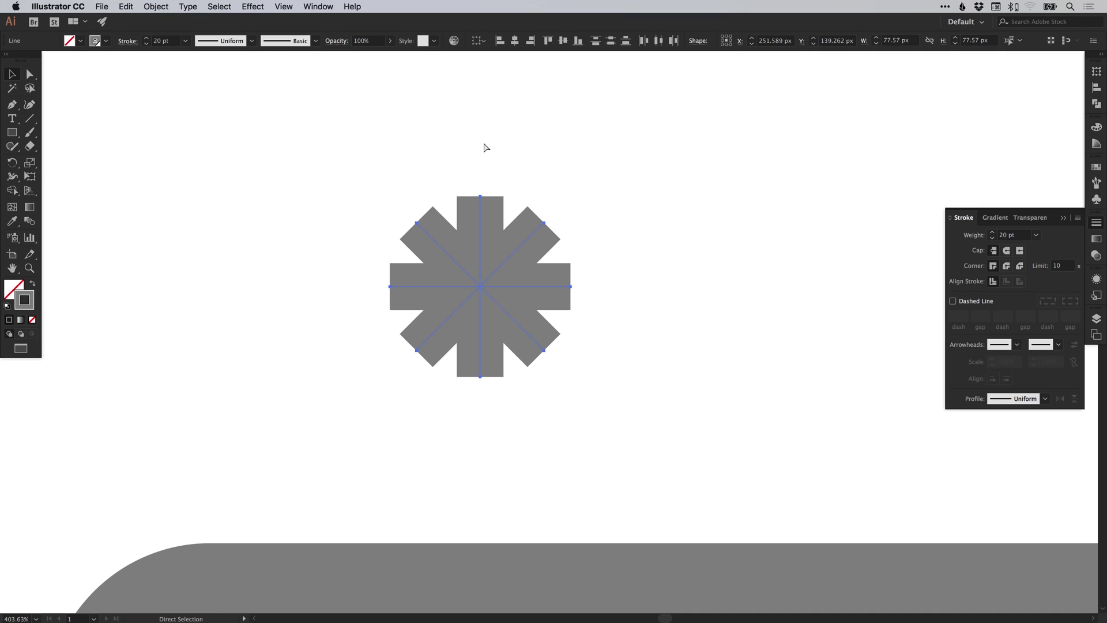
key(ctrl+z)
key(v)
key(ctrl+z)
key(ctrl+z)
- Lengthen the vertical bar up and down with Direct Selection, then select it
key(a)
drag(482, 197, 482, 144)
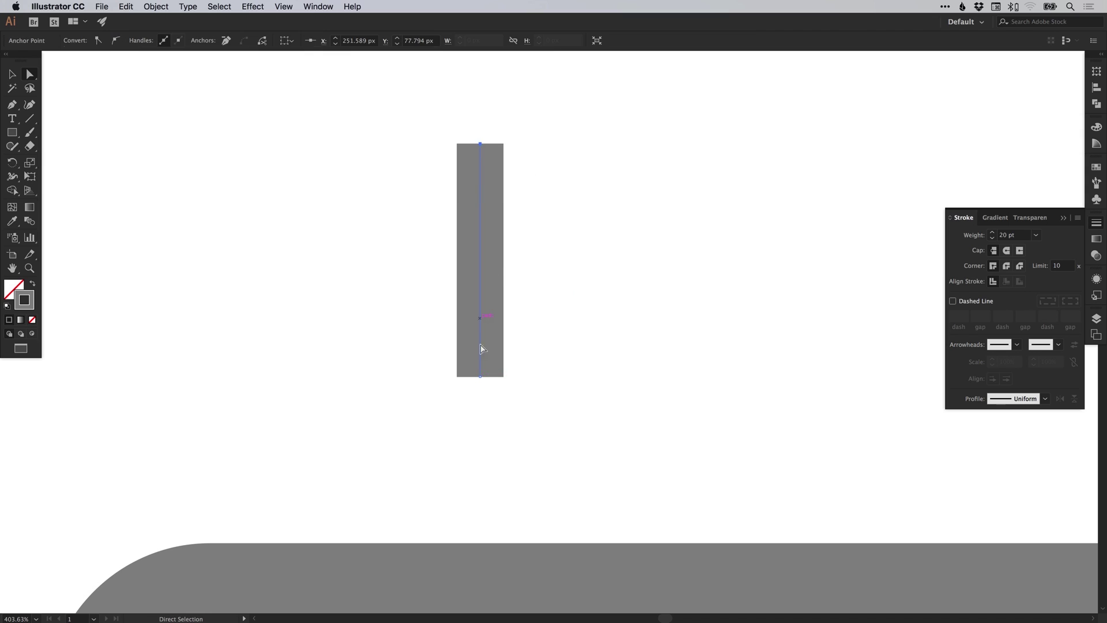
drag(482, 377, 482, 397)
click(402, 226)
key(v)
drag(377, 224, 542, 300)
- Copy the longer bar, Paste in Place, and rotate the copy 90° into a cross
click(126, 7)
click(136, 60)
click(126, 7)
click(142, 107)
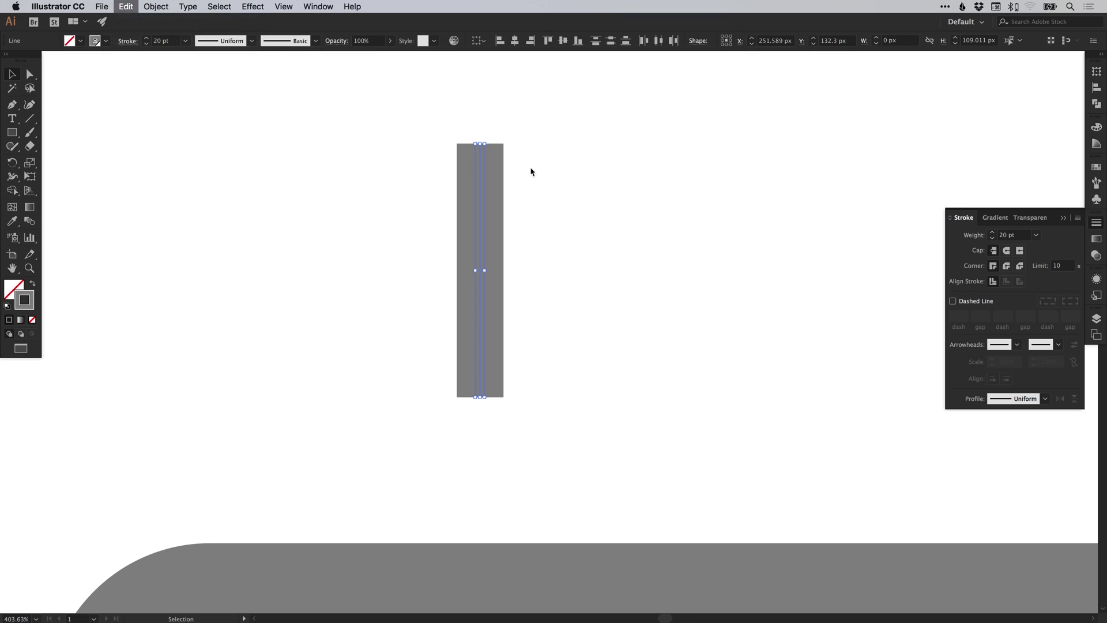
drag(485, 141, 564, 257)
- Copy the cross, Paste in Place, rotate it 45° into an asterisk, and zoom to 100%
drag(385, 191, 571, 351)
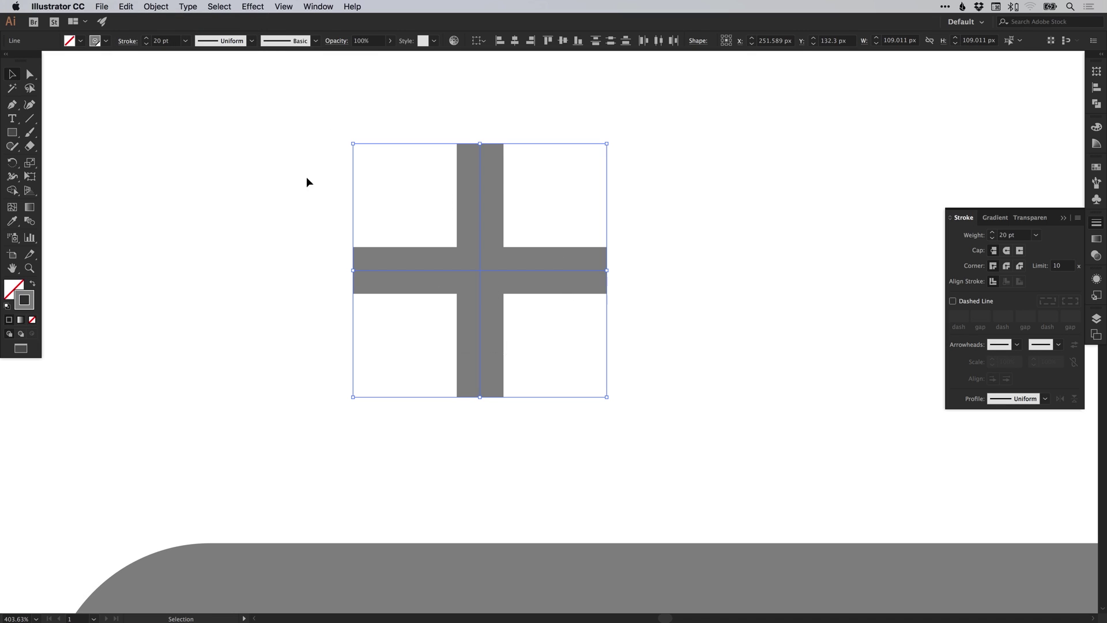
click(125, 6)
click(136, 60)
click(126, 6)
click(159, 104)
drag(613, 141, 701, 214)
click(717, 214)
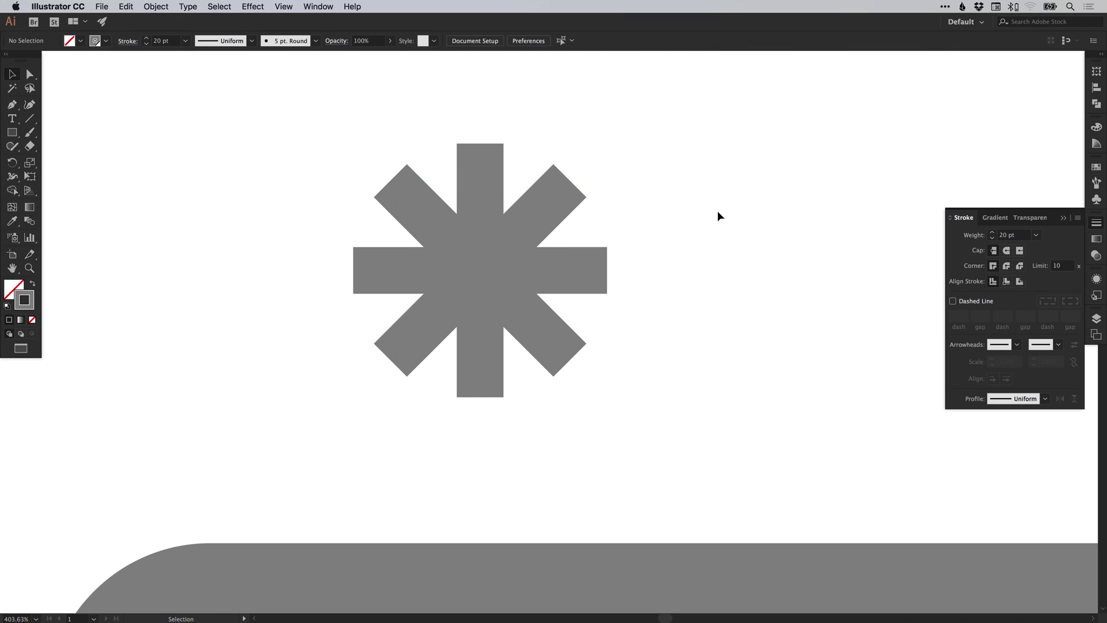
key(super+1)
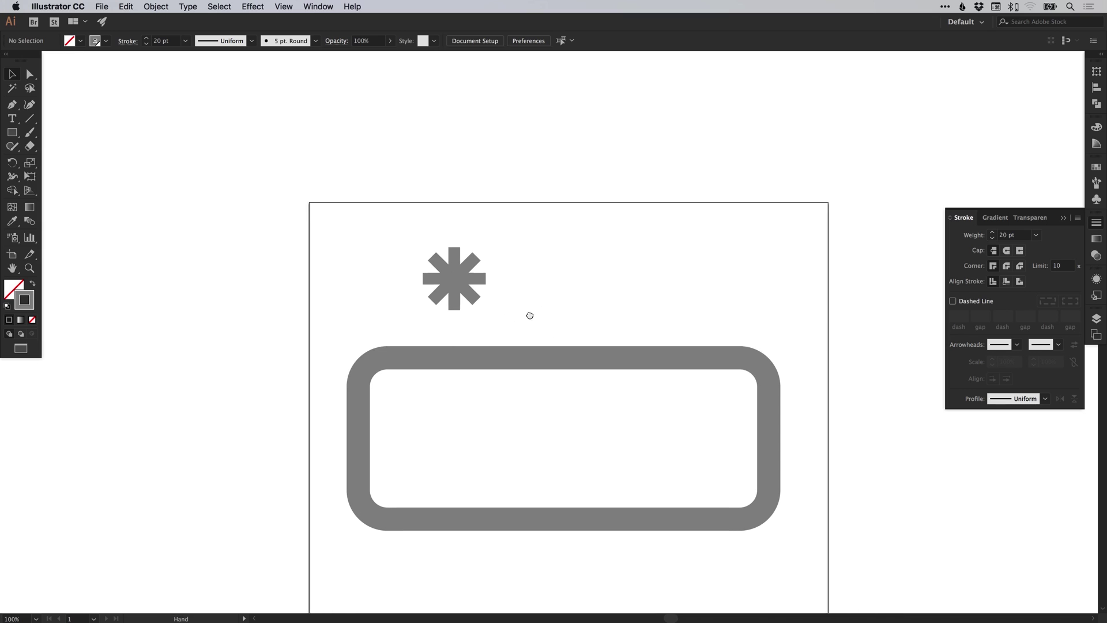
- Group the asterisk's lines and place it at the left side of the rounded field
drag(538, 323, 506, 285)
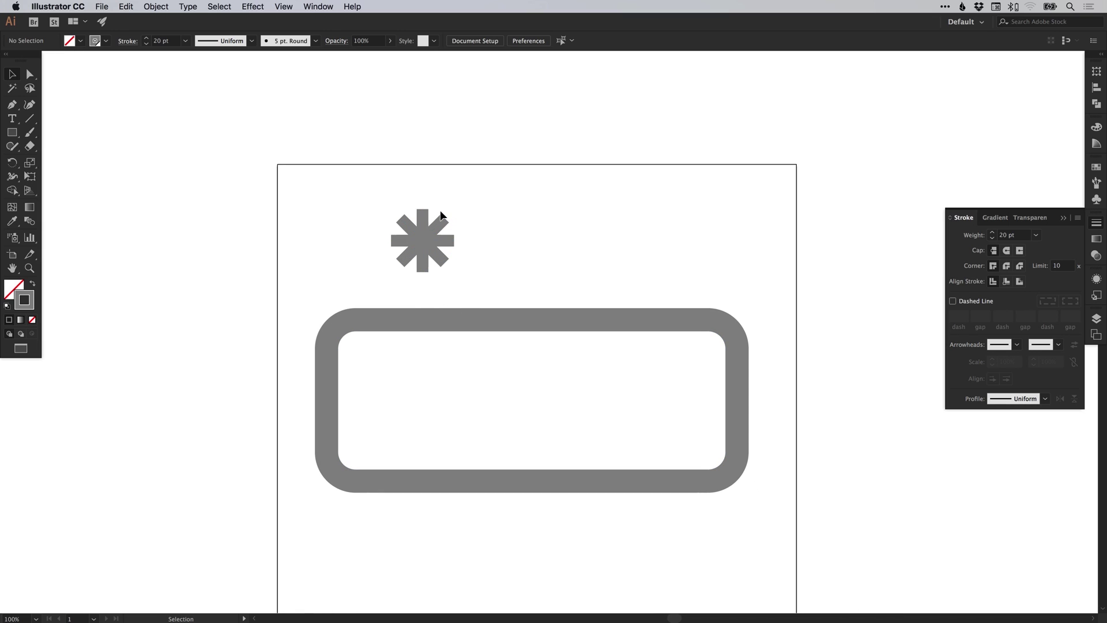
drag(390, 220, 462, 271)
click(157, 6)
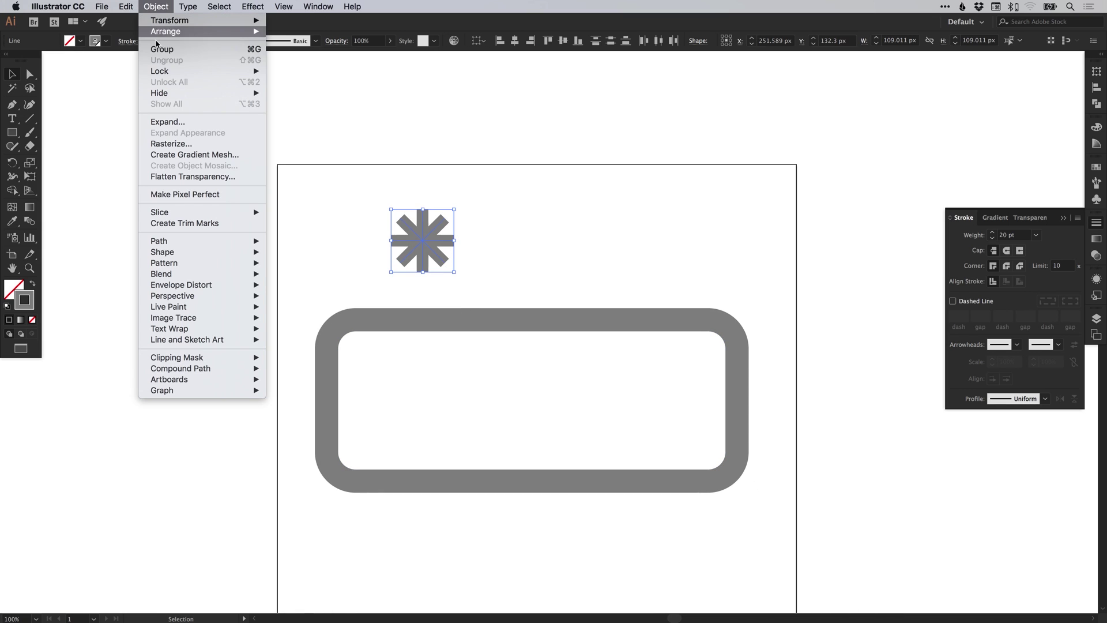
click(170, 50)
drag(419, 243, 404, 400)
drag(495, 380, 458, 285)
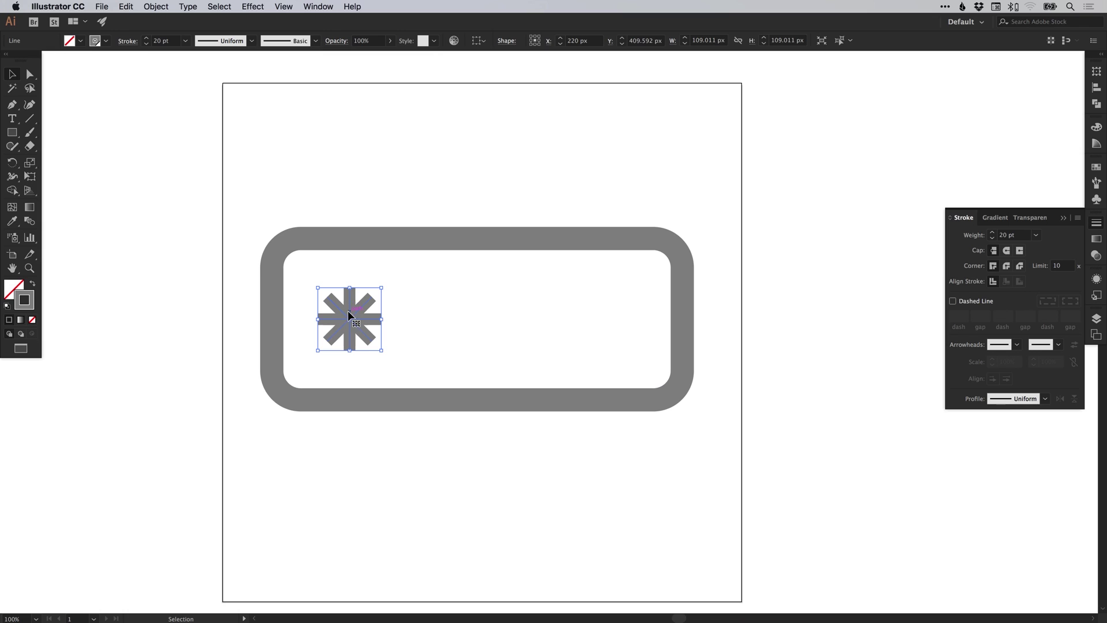
- Alt-drag a copy right and repeat with Cmd+D to make a row of four asterisks
drag(349, 306, 429, 306)
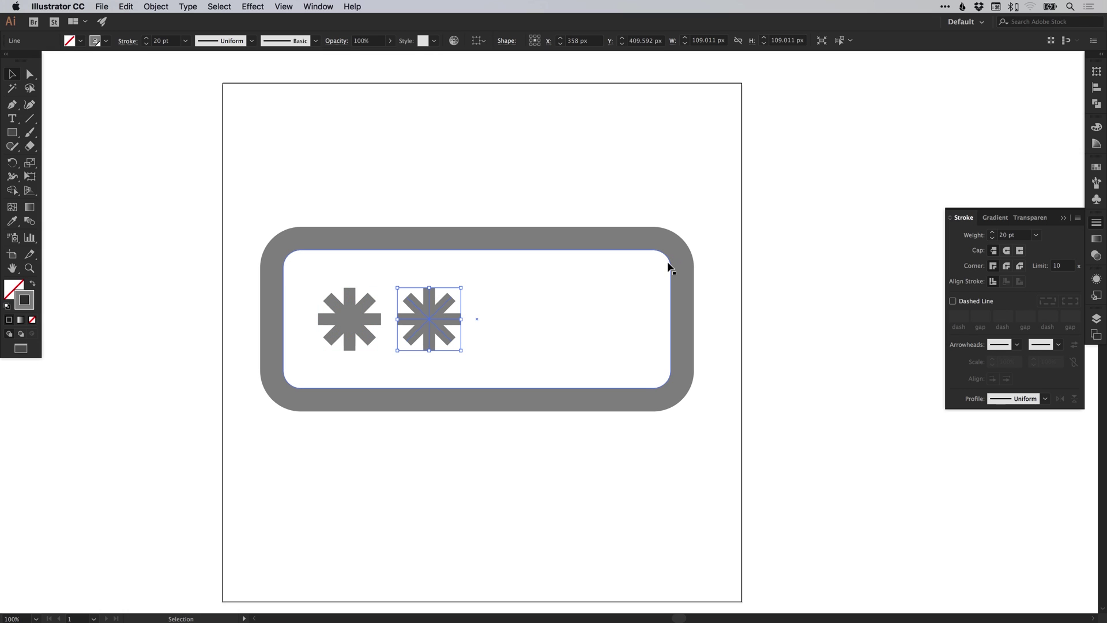
key(a)
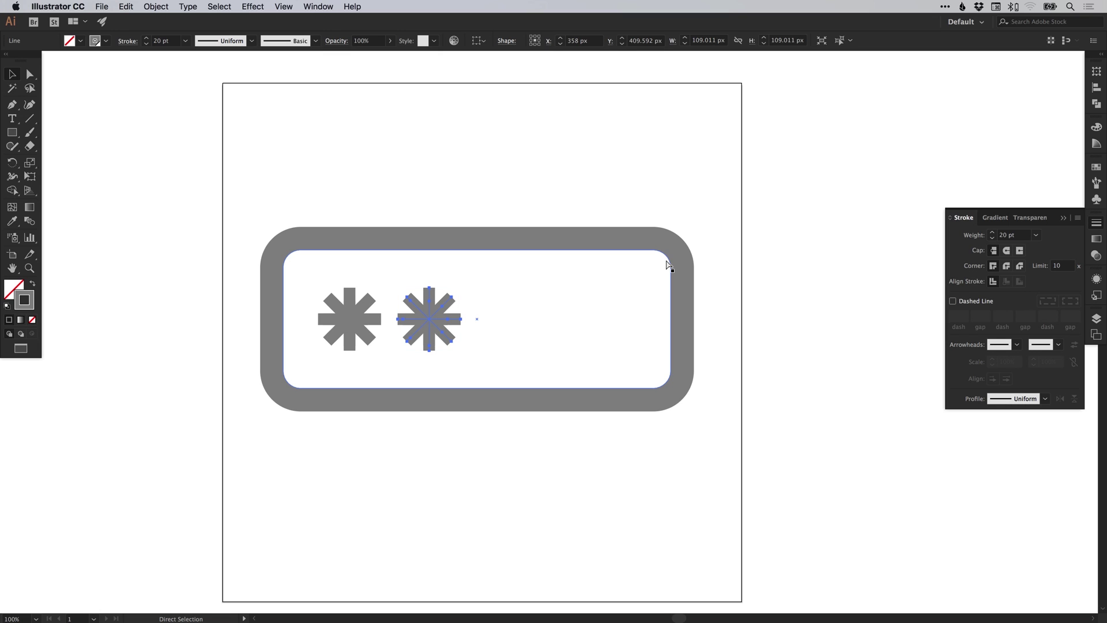
key(super+d)
key(super+d)
key(v)
- Widen the rounded field rightward to 783.892 px to fit the four asterisks
click(653, 178)
click(687, 316)
drag(673, 320, 737, 321)
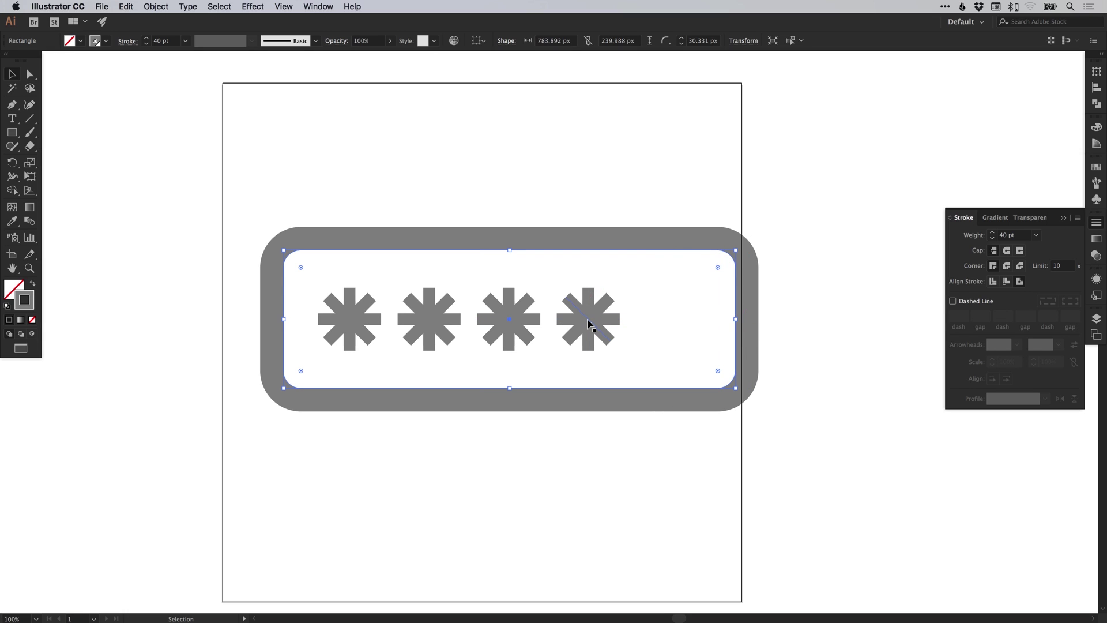
double_click(589, 325)
- Copy the fourth asterisk's horizontal line, then exit Isolation Mode back to the full artwork
click(600, 314)
drag(601, 314, 636, 319)
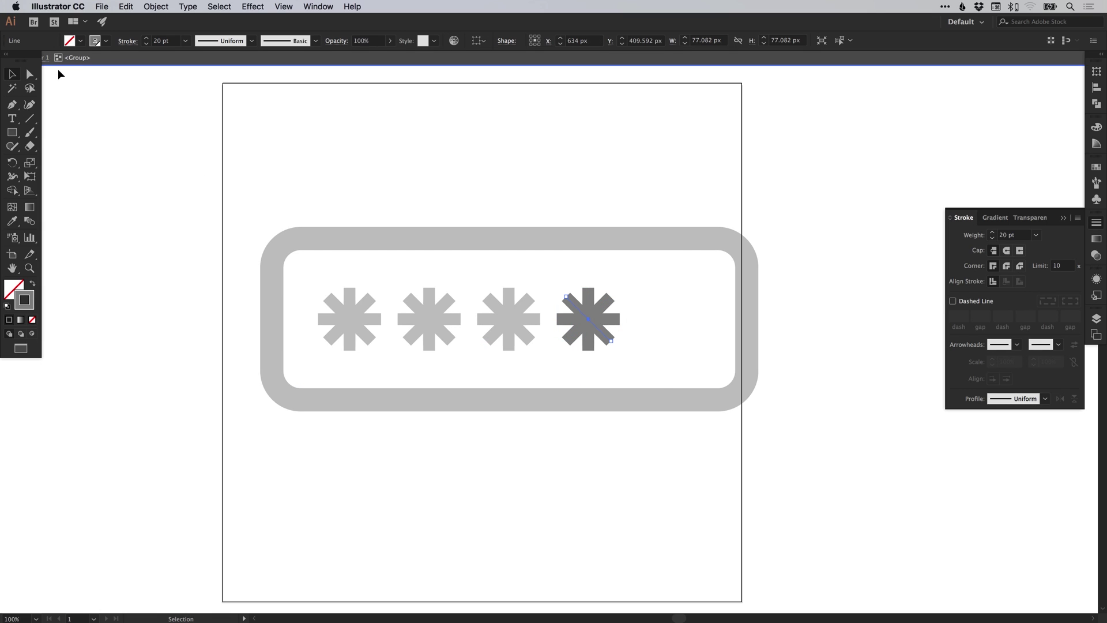
drag(33, 56, 34, 72)
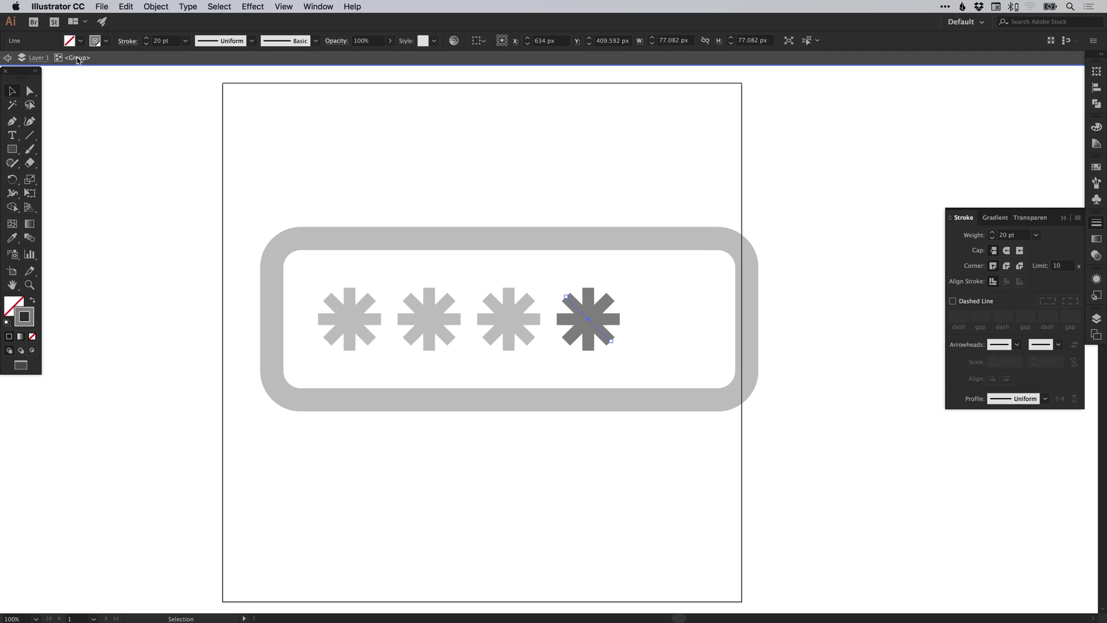
click(613, 319)
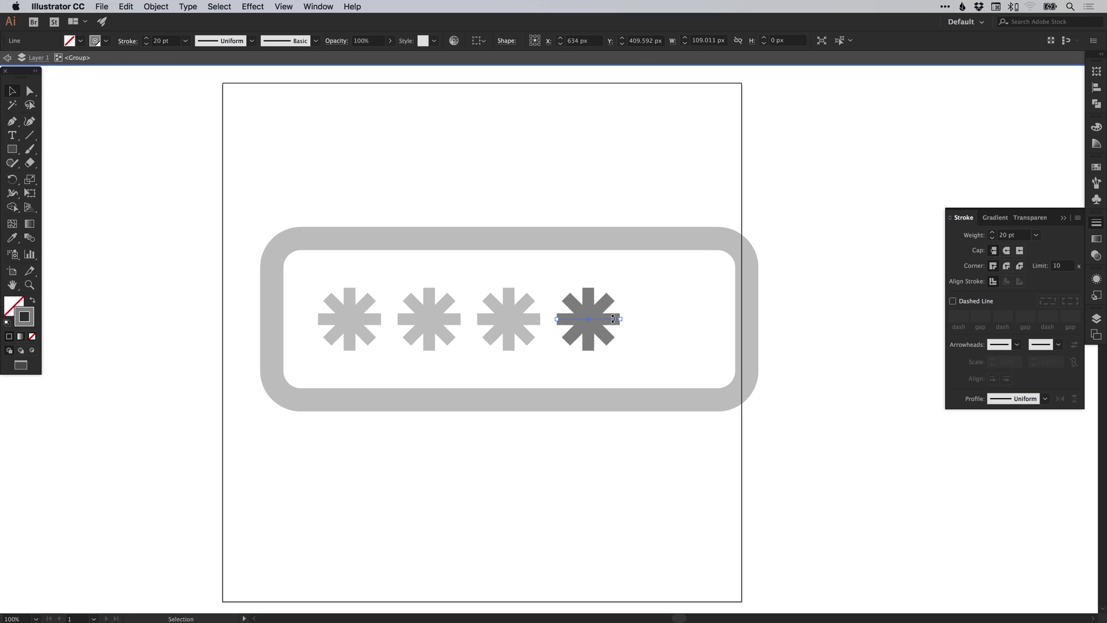
click(125, 6)
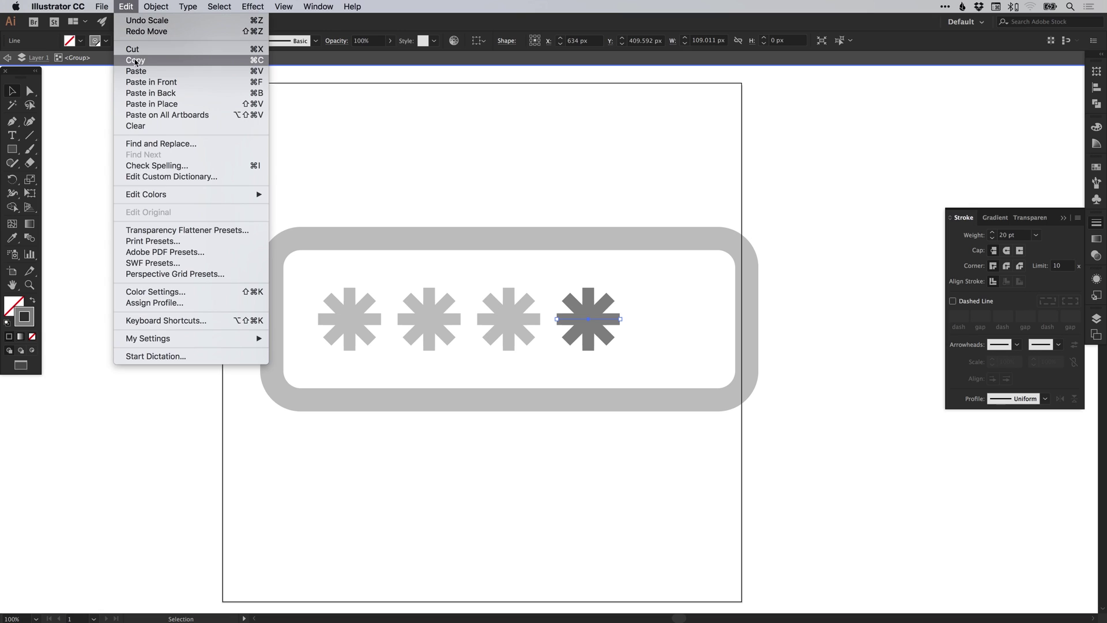
click(137, 60)
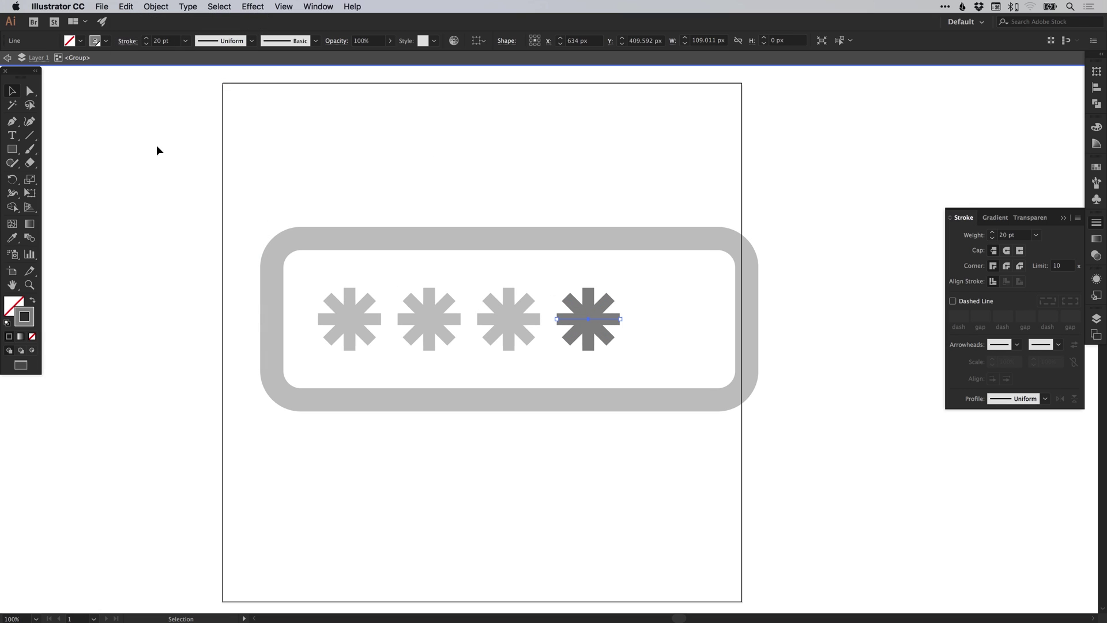
click(8, 58)
click(8, 58)
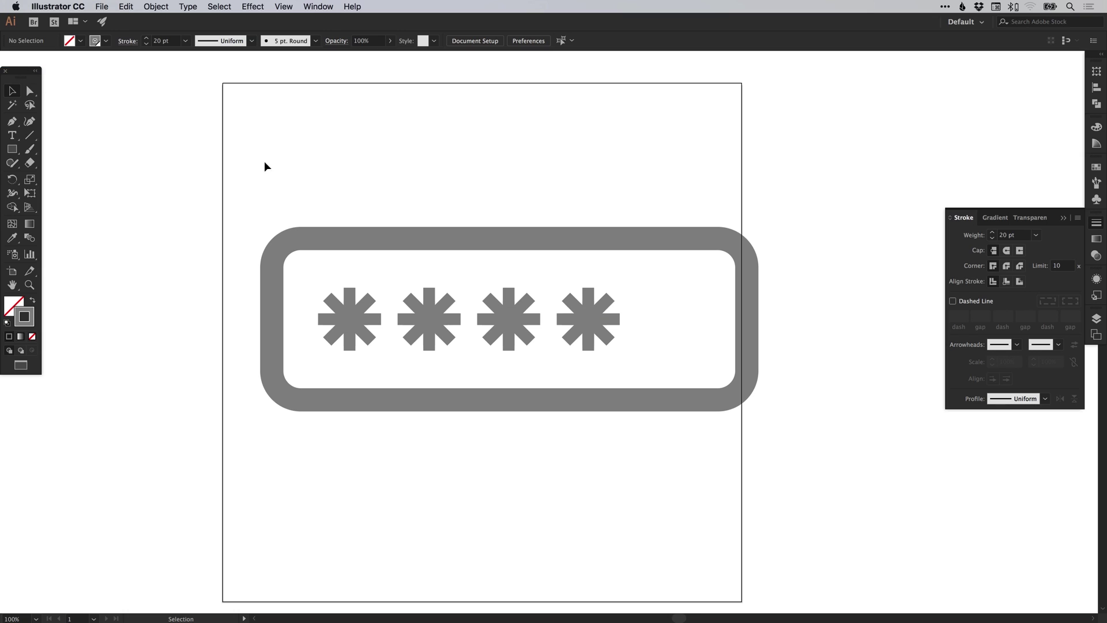
- Paste the copied line in back and move it below the fourth asterisk
key(super+space)
drag(202, 190, 814, 459)
drag(724, 298, 608, 274)
click(126, 7)
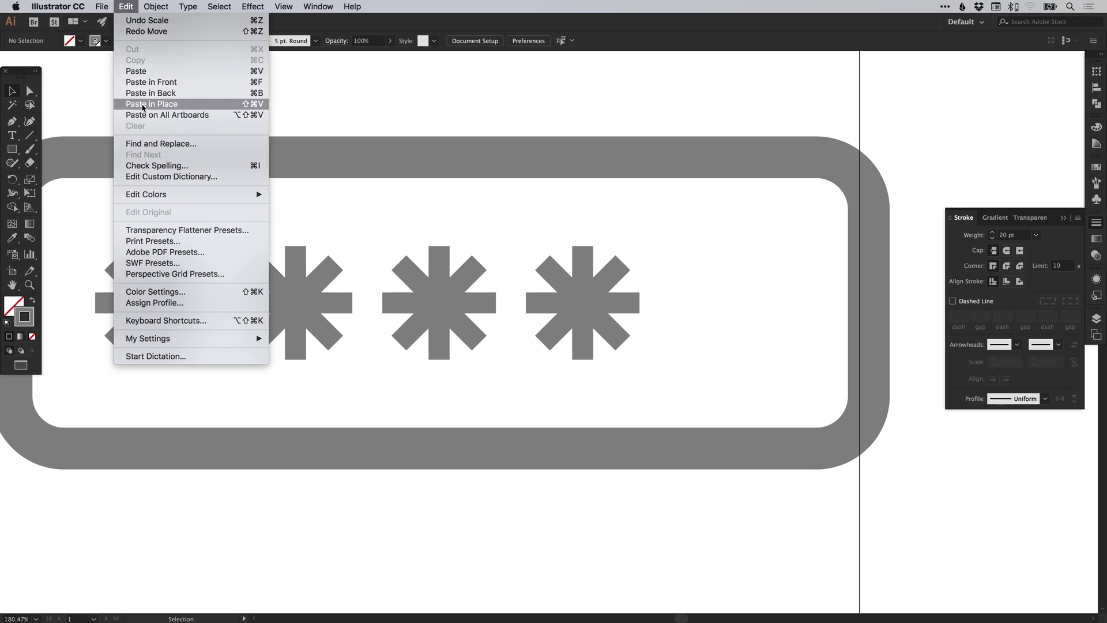
click(147, 94)
drag(613, 307, 660, 356)
- Align the pasted line level with the bottom edge of the asterisks
key(super+space)
drag(485, 268, 678, 359)
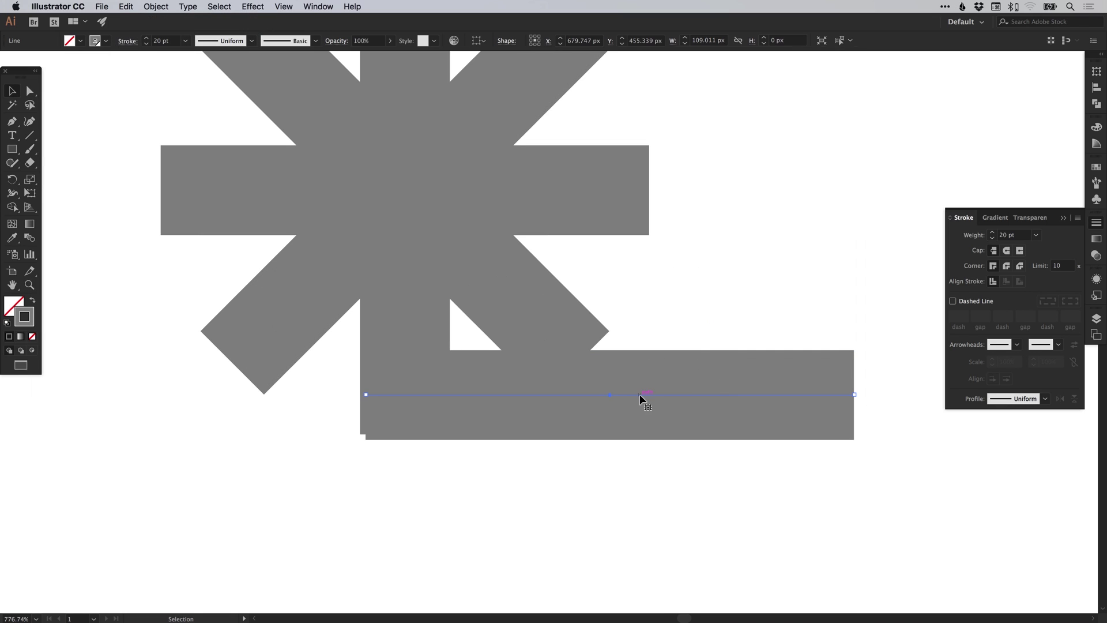
drag(645, 396, 645, 388)
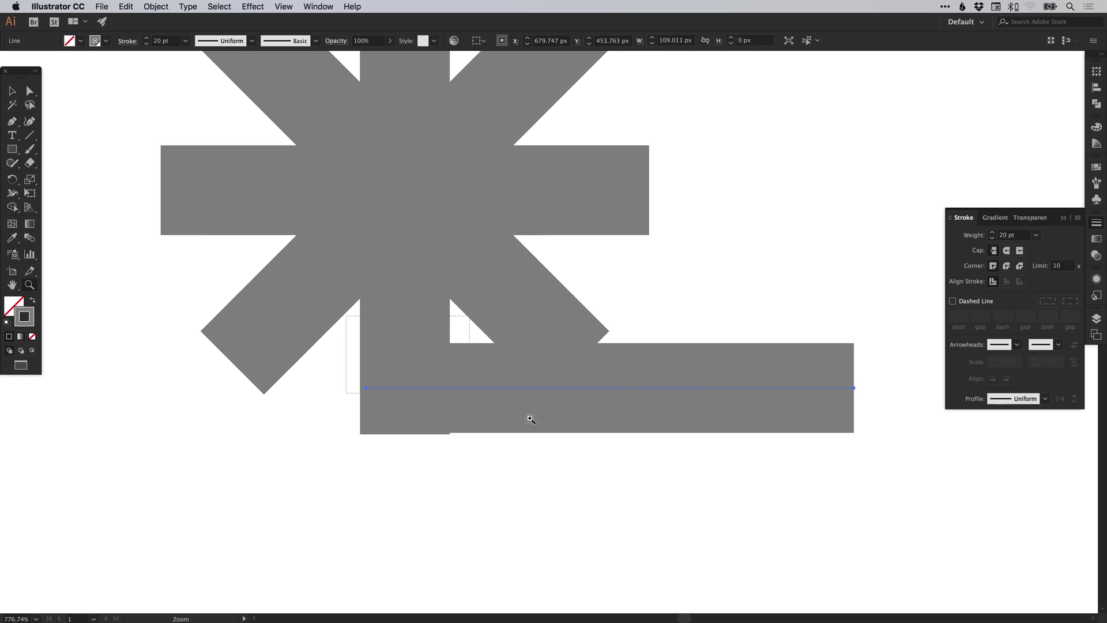
key(super+space)
drag(513, 424, 715, 317)
drag(458, 307, 460, 307)
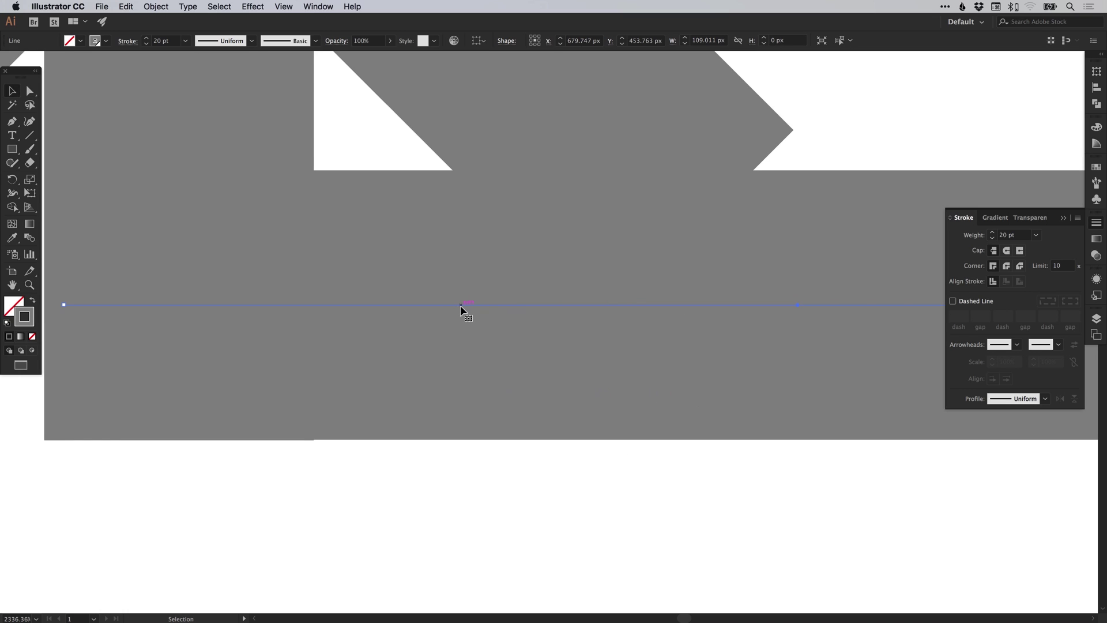
key(super+minus)
key(super+minus)
key(super+minus)
key(super+minus)
key(super+minus)
key(super+minus)
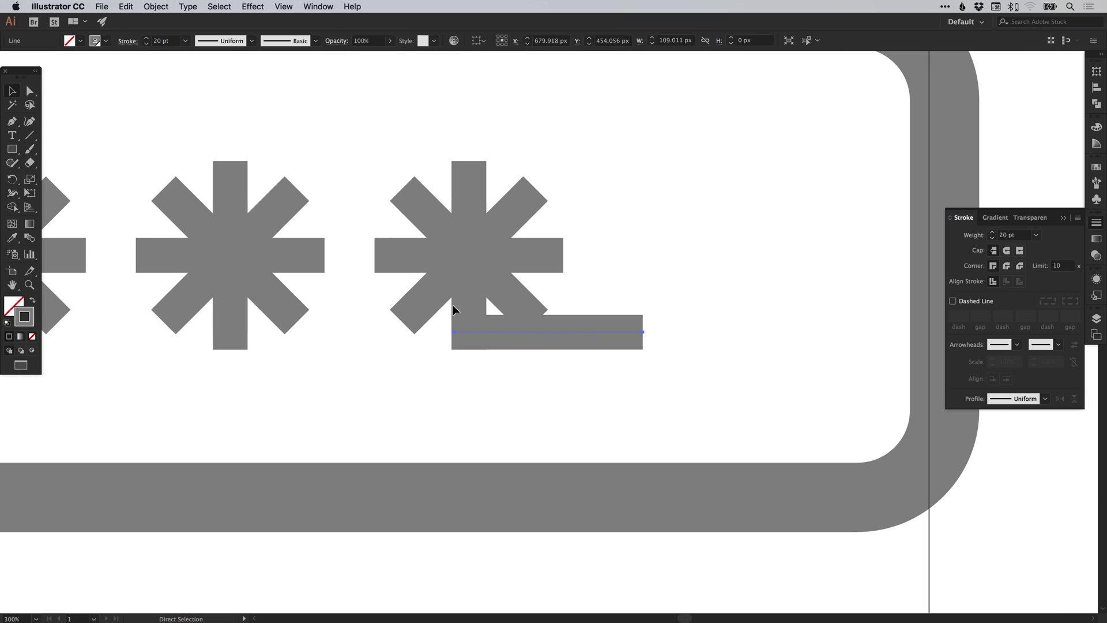
- Nudge the underscore right past the fourth asterisk and select all the field artwork
key(shift+Right)
key(shift+Right)
key(shift+Right)
key(shift+Right)
key(shift+Right)
key(shift+Right)
key(shift+Right)
key(shift+Right)
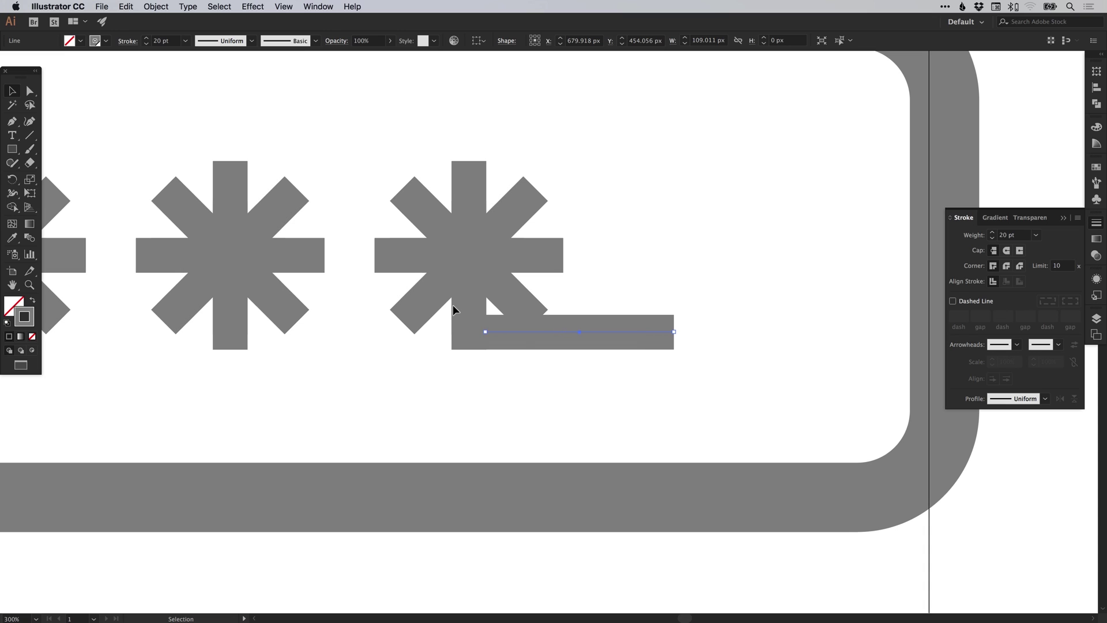
key(super+minus)
key(super+minus)
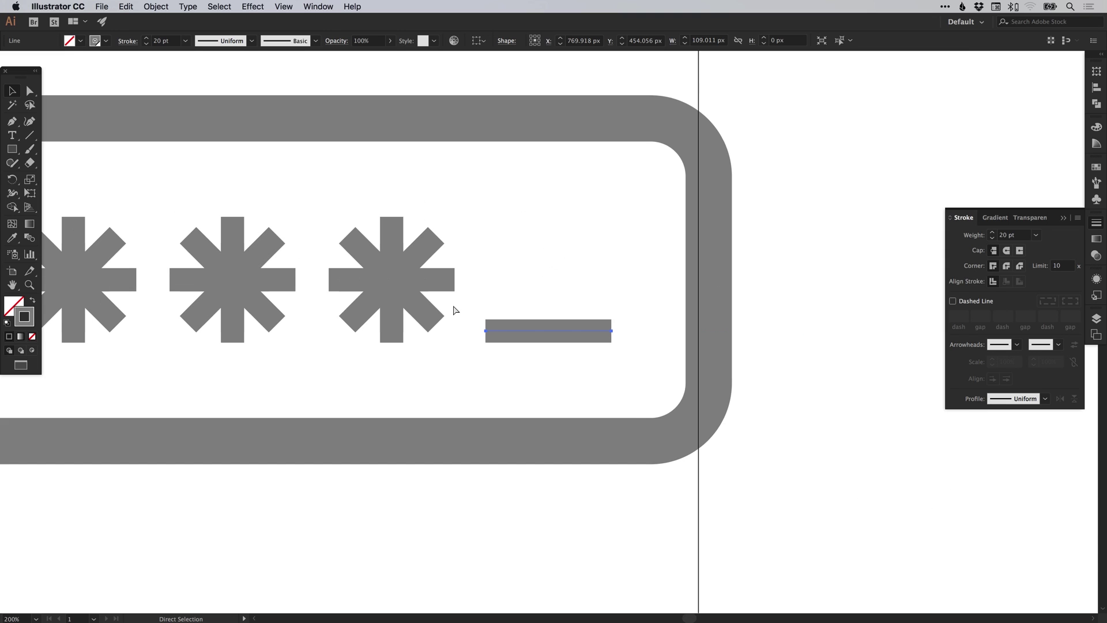
key(shift+Right)
drag(429, 304, 583, 316)
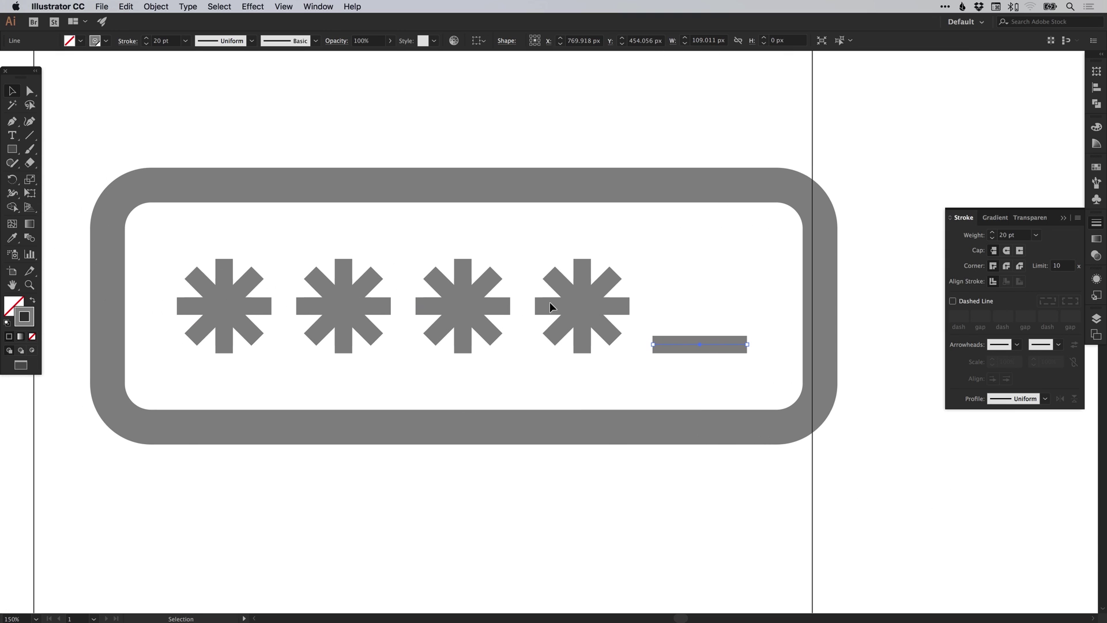
key(super+minus)
drag(396, 329, 480, 390)
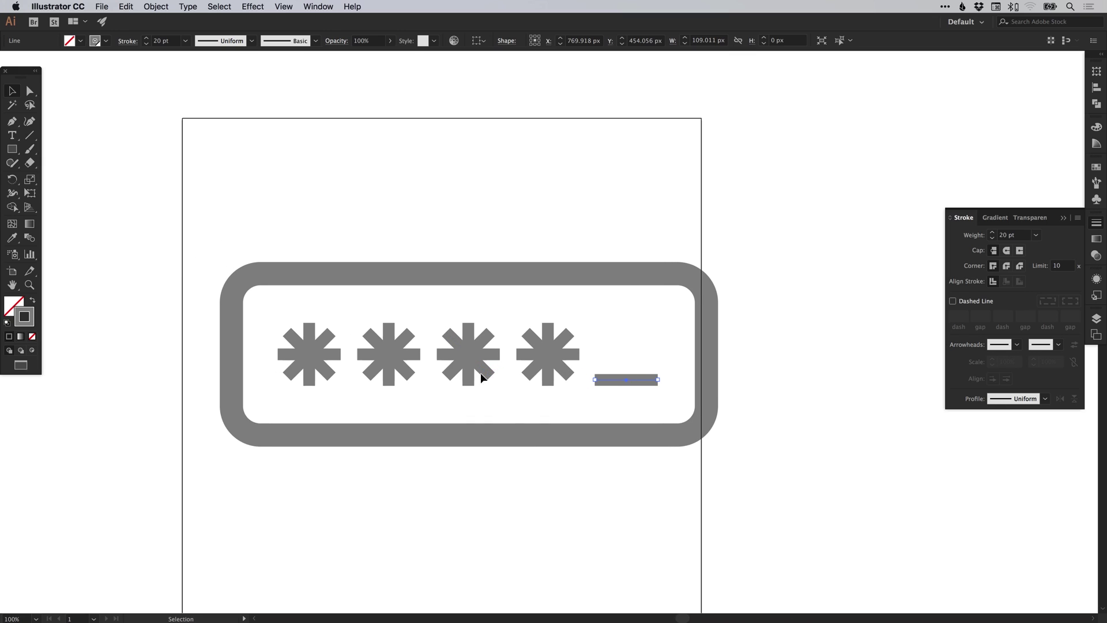
drag(160, 487, 405, 396)
drag(502, 369, 726, 253)
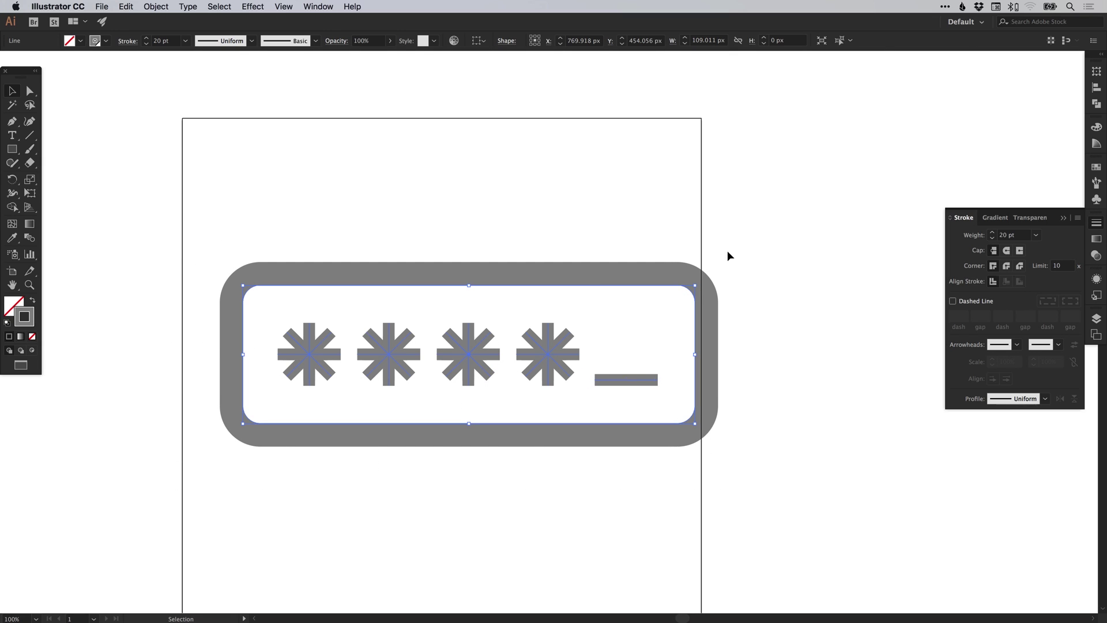
- Deselect the rounded box and apply Horizontal Distribute Center to the asterisks and underscore
shift+click(615, 285)
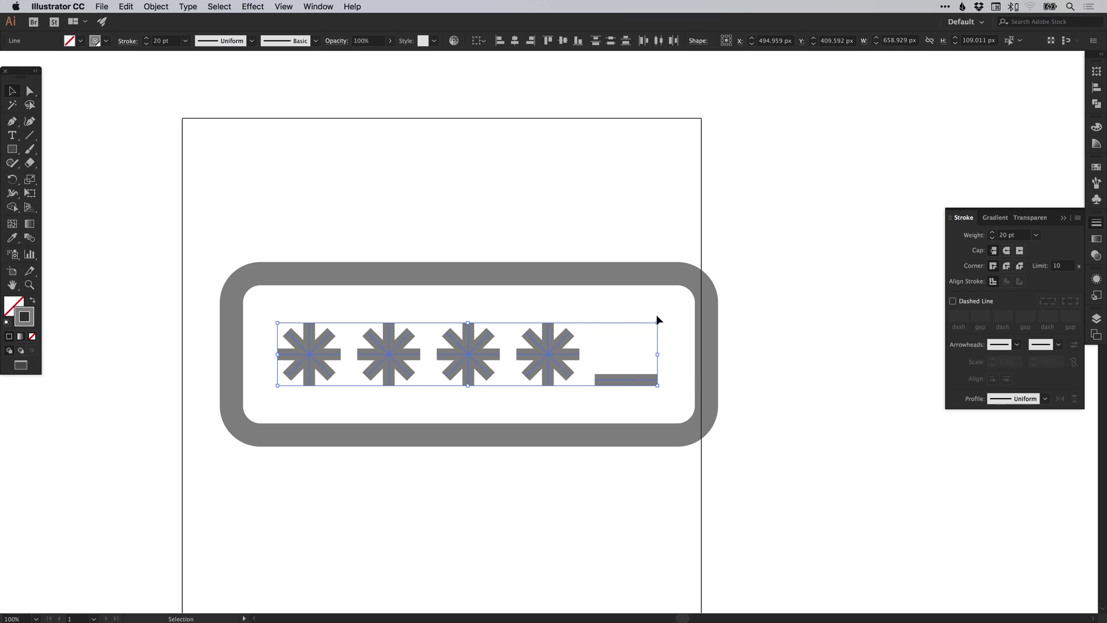
click(660, 41)
click(1097, 90)
click(1097, 89)
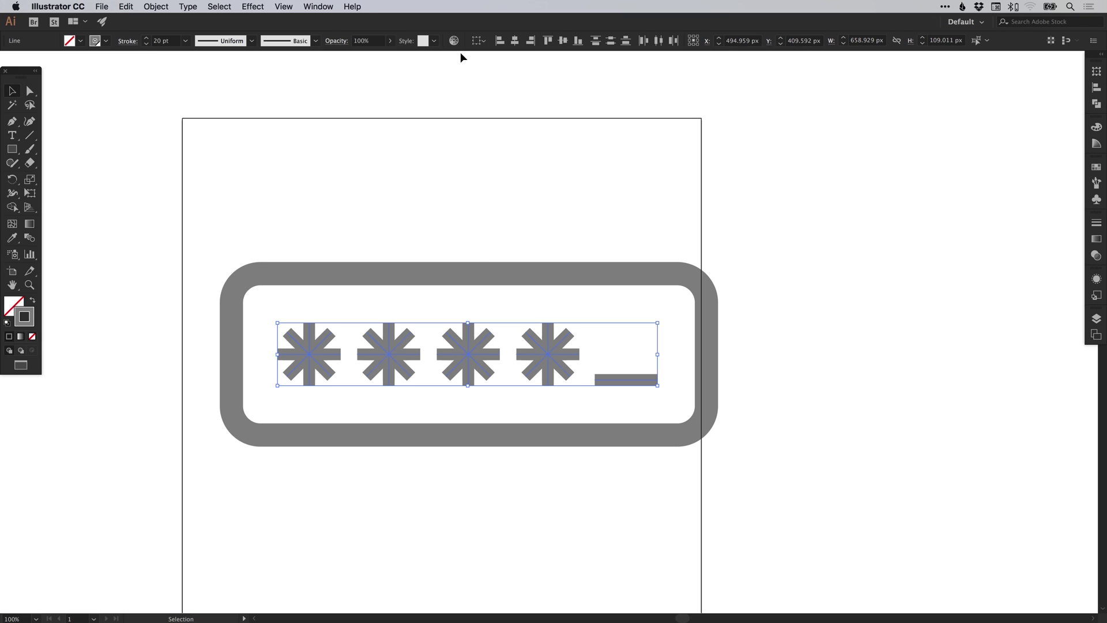
click(318, 6)
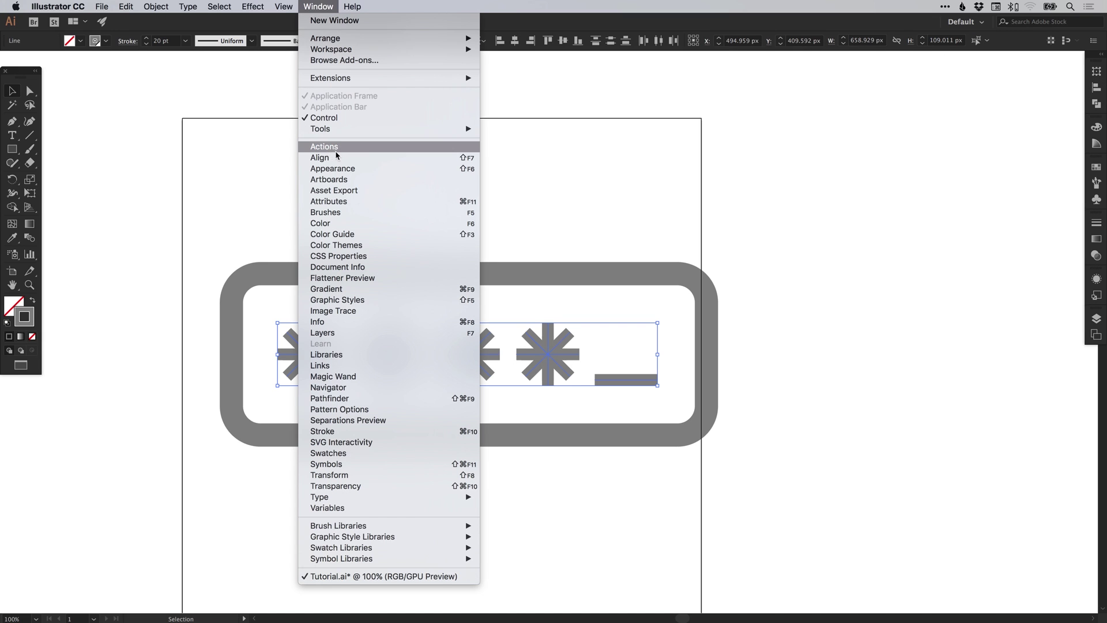
click(326, 6)
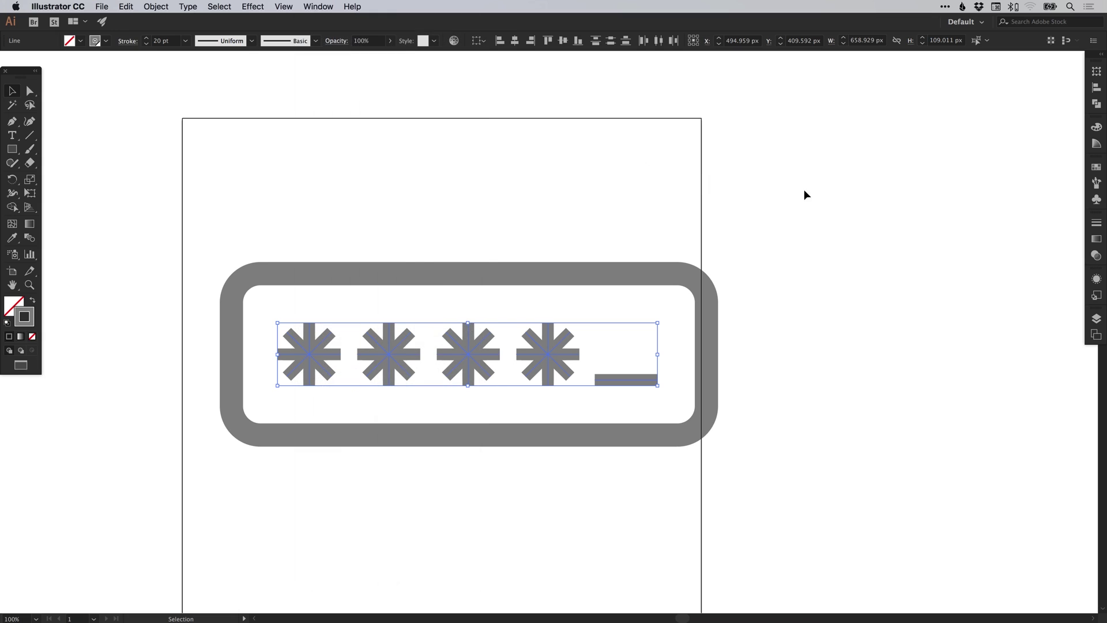
click(659, 41)
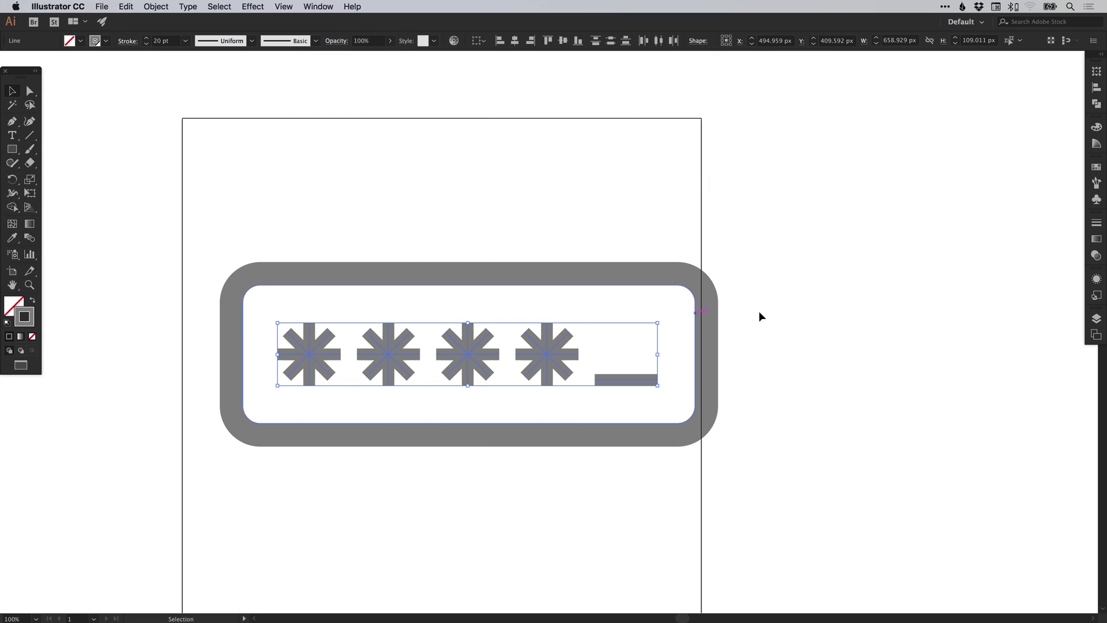
click(822, 313)
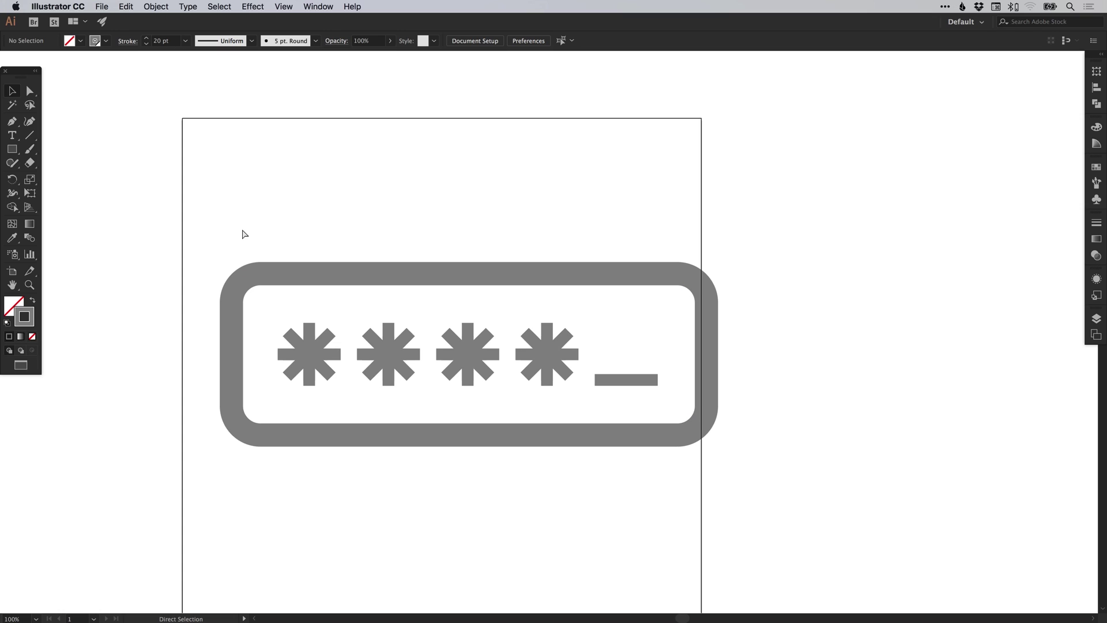
- Move the password field up directly beneath the padlock and nudge it into place
key(super+minus)
drag(447, 294, 485, 403)
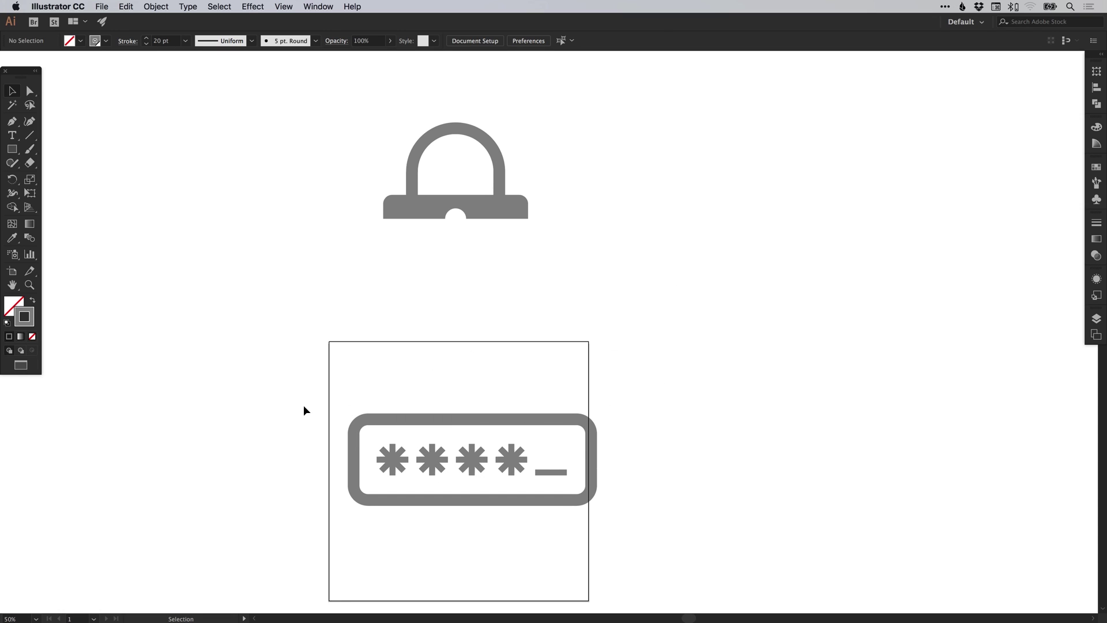
drag(284, 394, 512, 509)
drag(520, 425, 502, 212)
key(shift+Down)
key(shift+Down)
key(shift+Down)
key(shift+Down)
key(shift+Down)
key(shift+Down)
key(shift+Down)
key(shift+Down)
key(shift+Down)
key(shift+Down)
key(shift+Down)
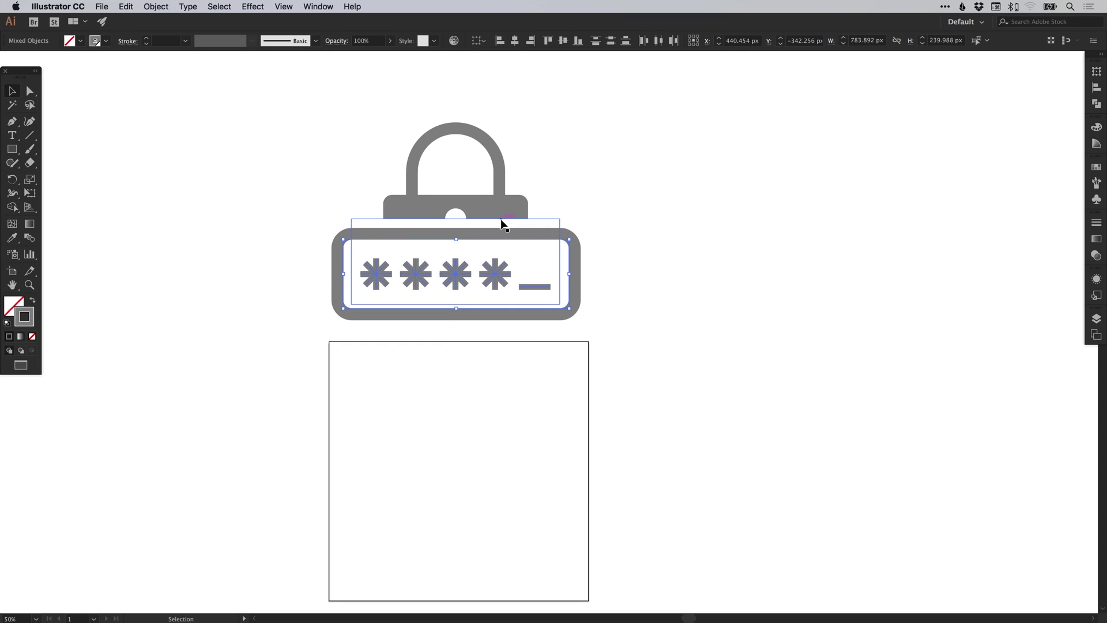
click(501, 221)
- Check the padlock and field alignment in Outline view, then return to Preview
scroll(583, 150, up, 5)
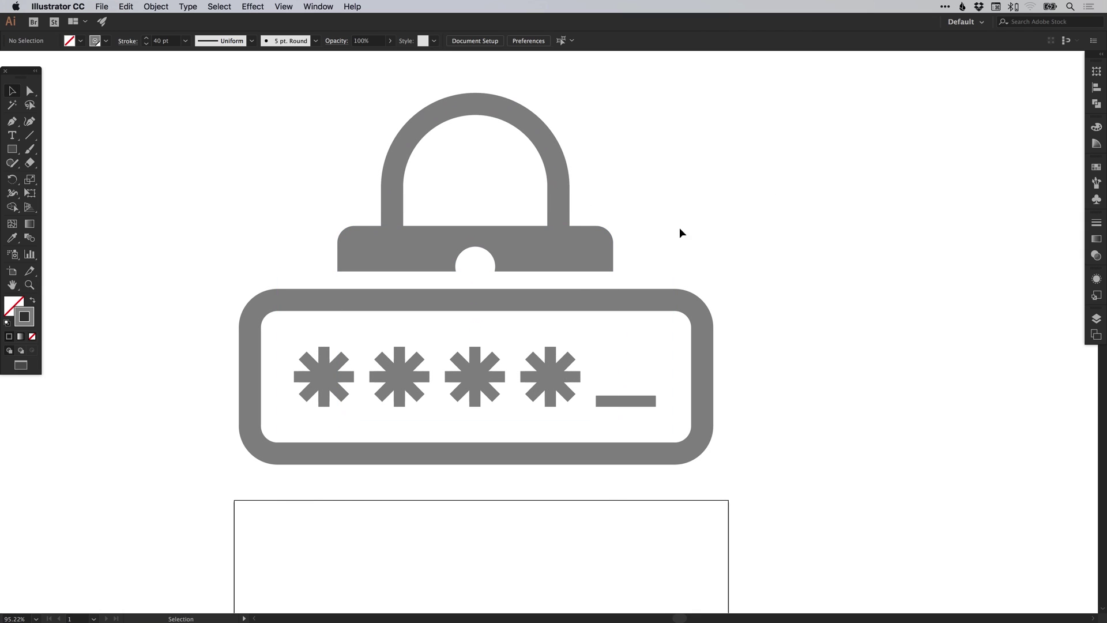
key(a)
key(v)
key(a)
key(v)
key(super+y)
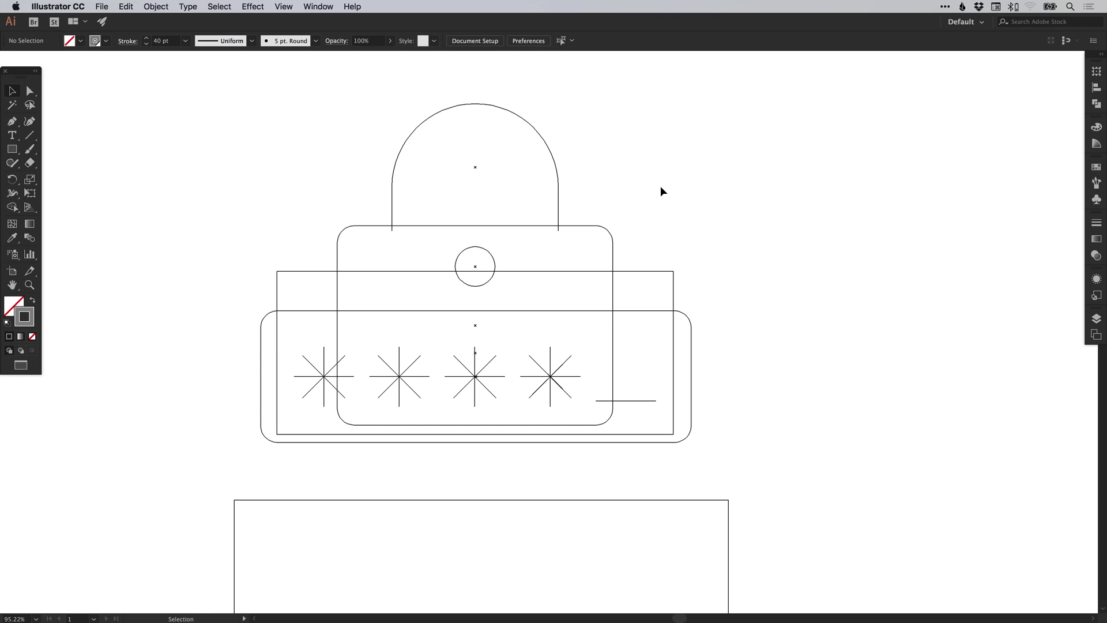
key(super+y)
- Trial-scale the whole lock icon to about half size, then undo the distortion
drag(749, 153, 275, 429)
drag(684, 112, 464, 283)
click(558, 277)
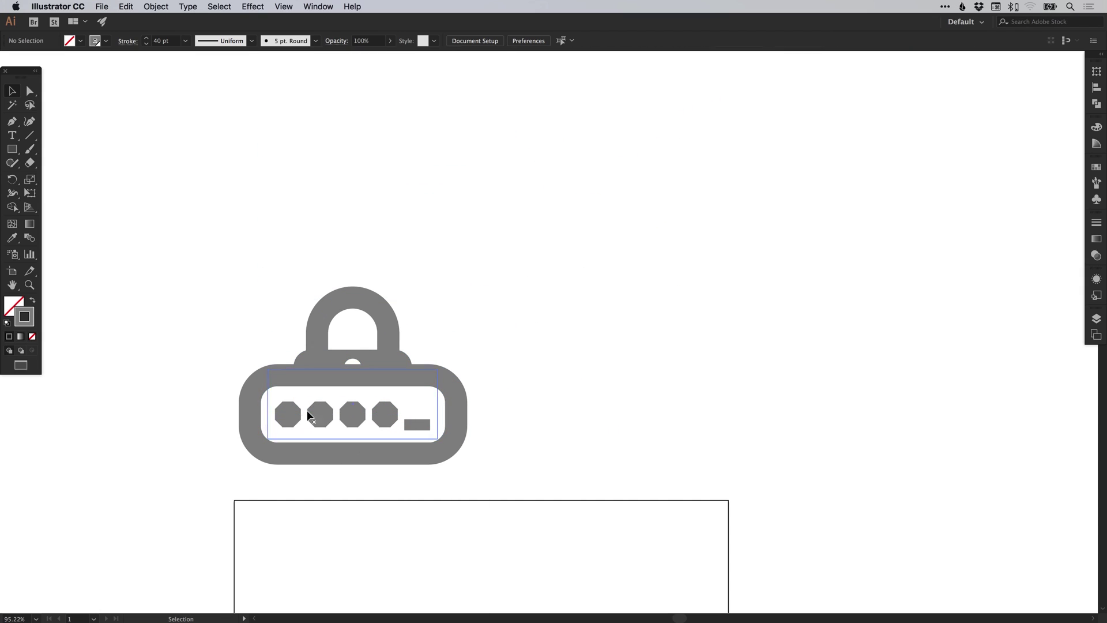
key(a)
key(v)
key(super+z)
key(super+z)
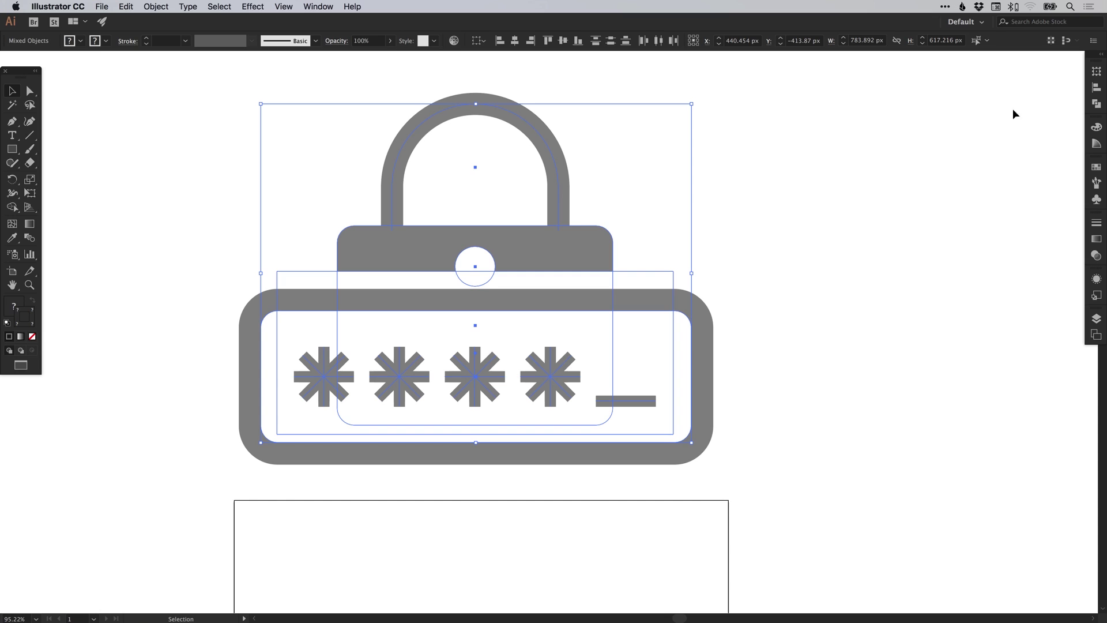
- Test shrinking the lock with Scale Strokes & Effects on, undo it, and switch the option off
click(1097, 71)
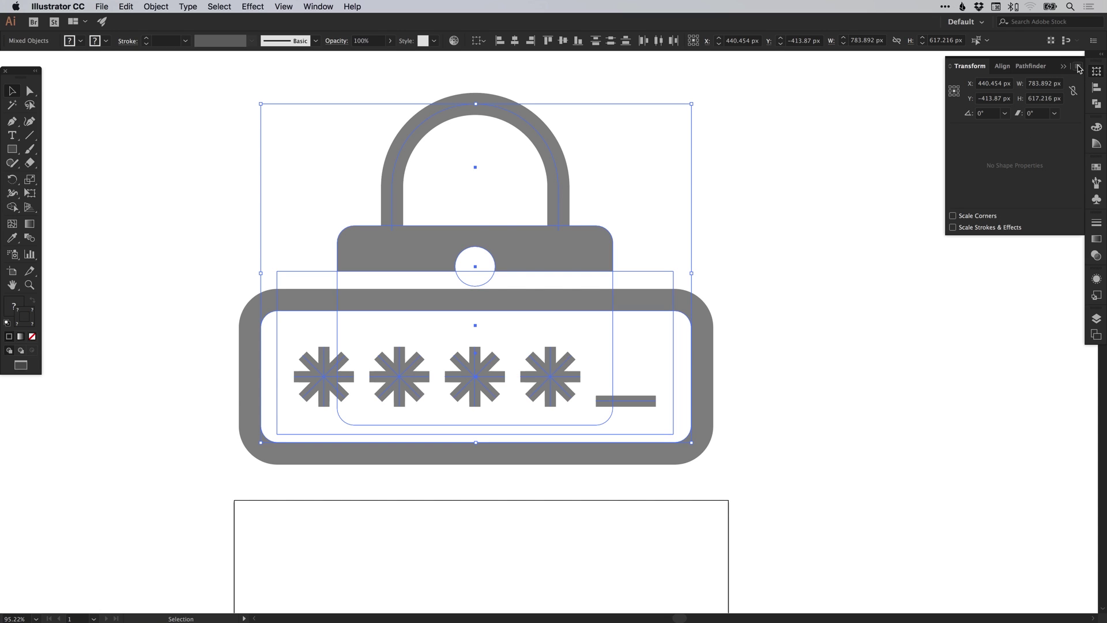
click(1078, 68)
click(1010, 127)
drag(692, 105, 459, 288)
click(493, 280)
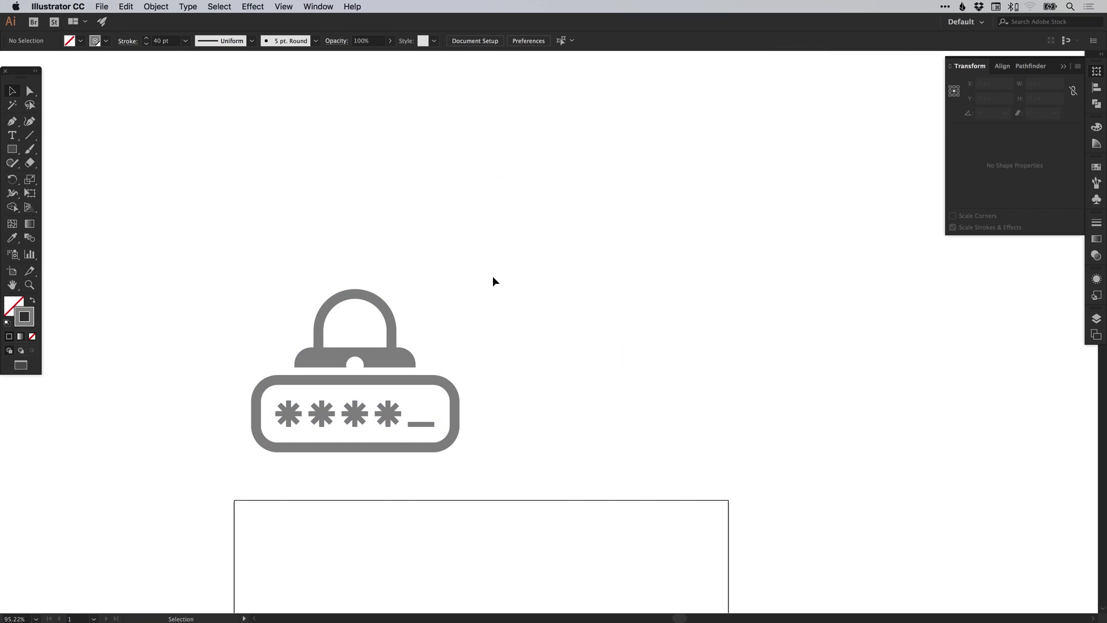
key(a)
key(ctrl+z)
click(1078, 66)
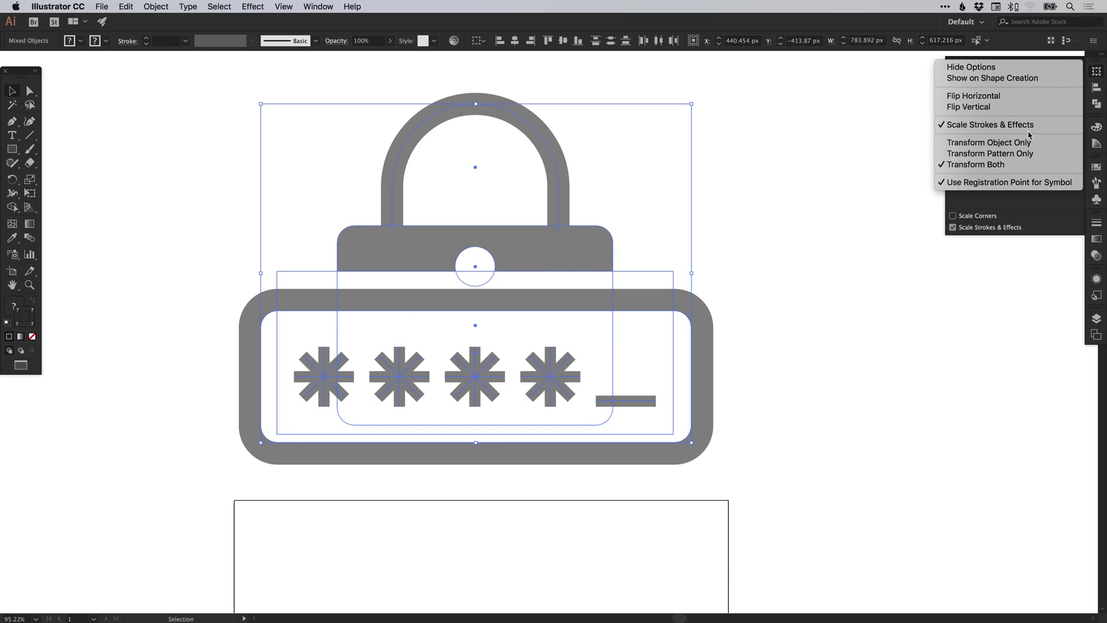
click(1024, 125)
click(1096, 71)
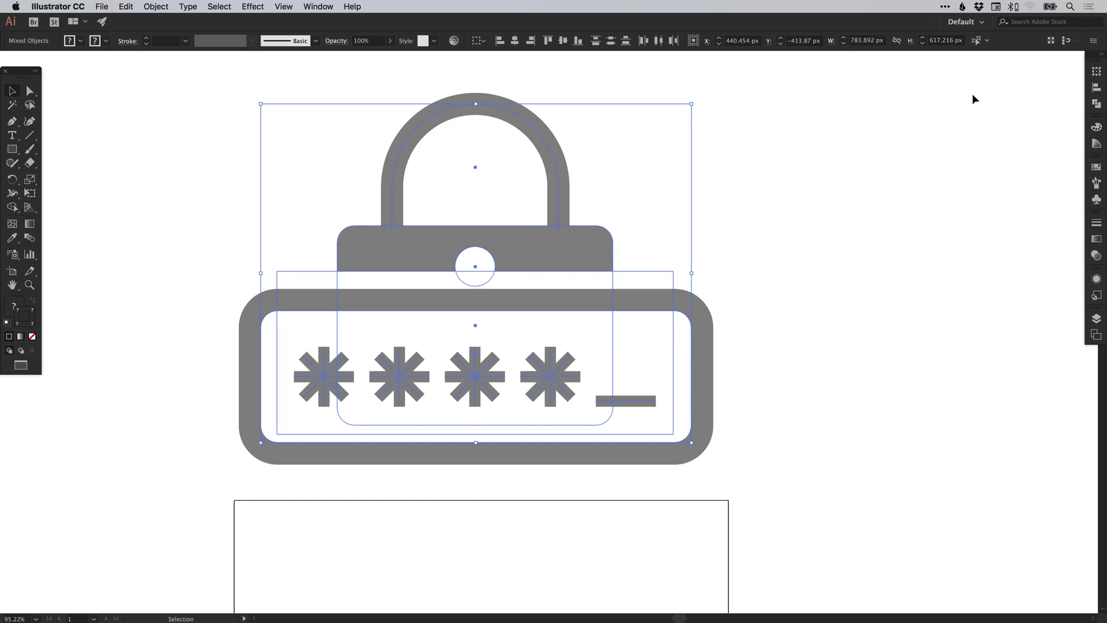
- Alt-drag a copy of the lock icon onto the lower artboard and view it at 100%
scroll(634, 216, up, 1)
scroll(634, 216, left, 1)
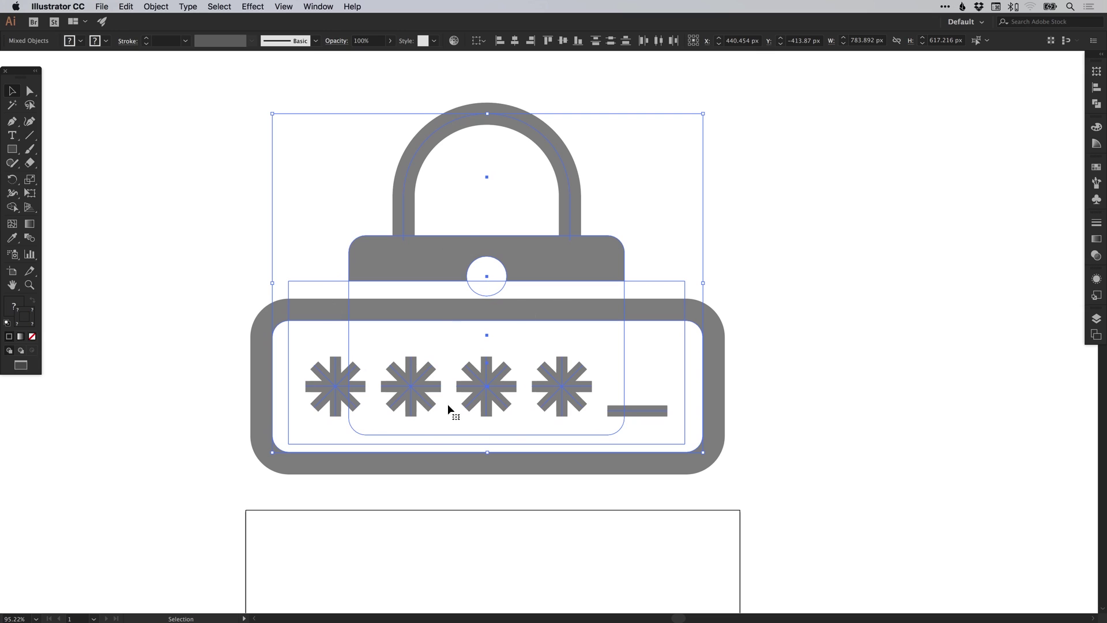
key(super+minus)
key(super+minus)
key(super+minus)
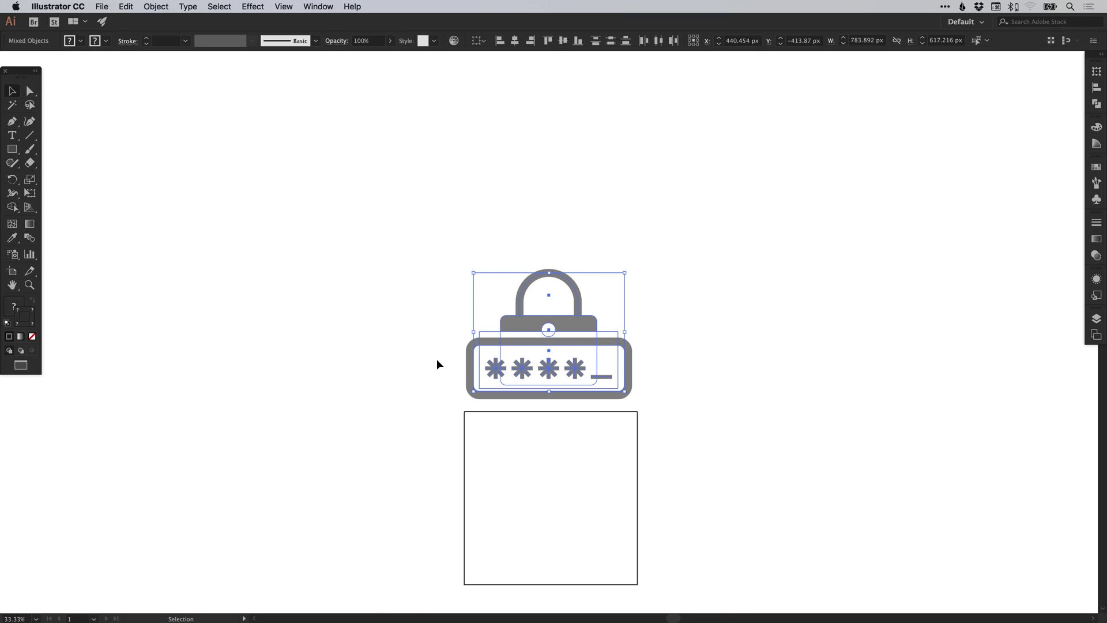
scroll(437, 364, down, 4)
scroll(437, 364, right, 4)
drag(485, 224, 509, 383)
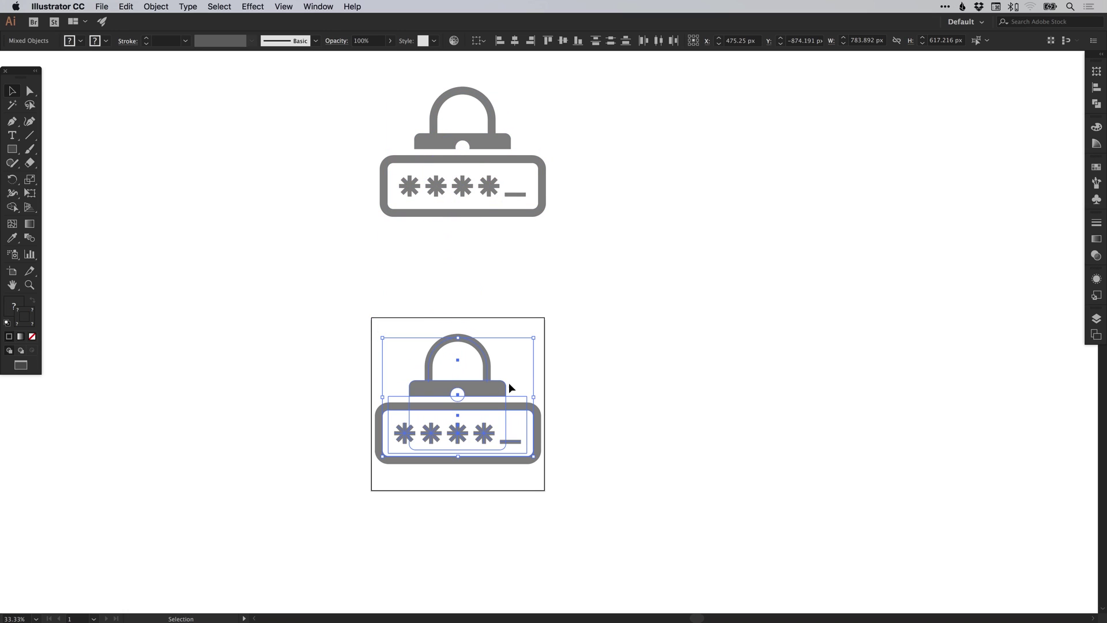
click(610, 360)
scroll(584, 350, down, 2)
scroll(584, 350, left, 2)
key(super+1)
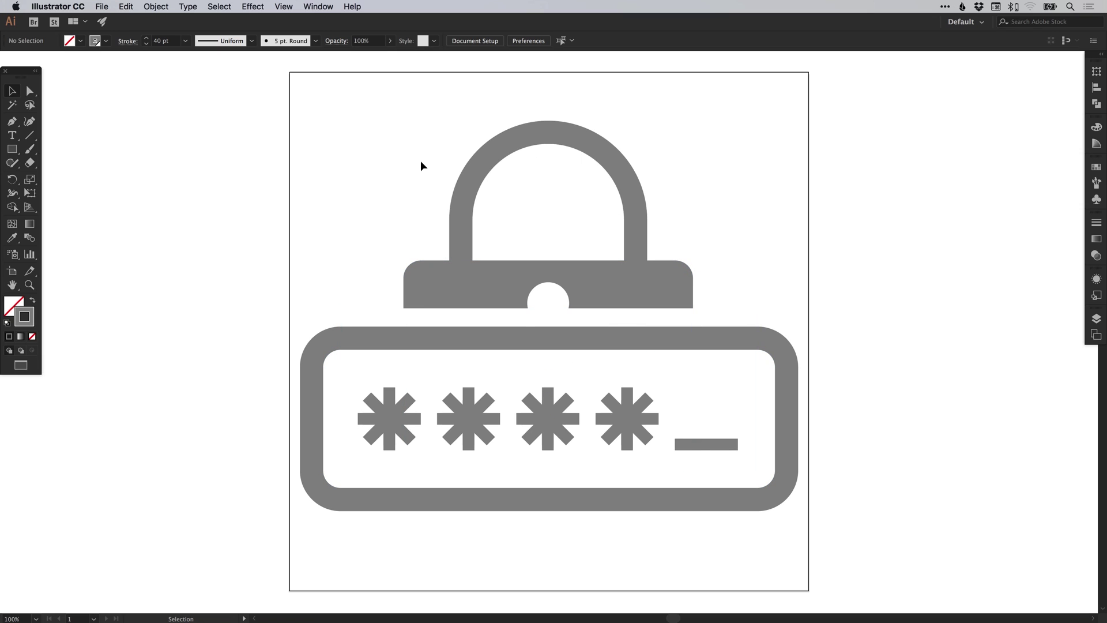
- Expand the shackle arch with Fill and Stroke into a filled outline shape
drag(519, 195, 531, 197)
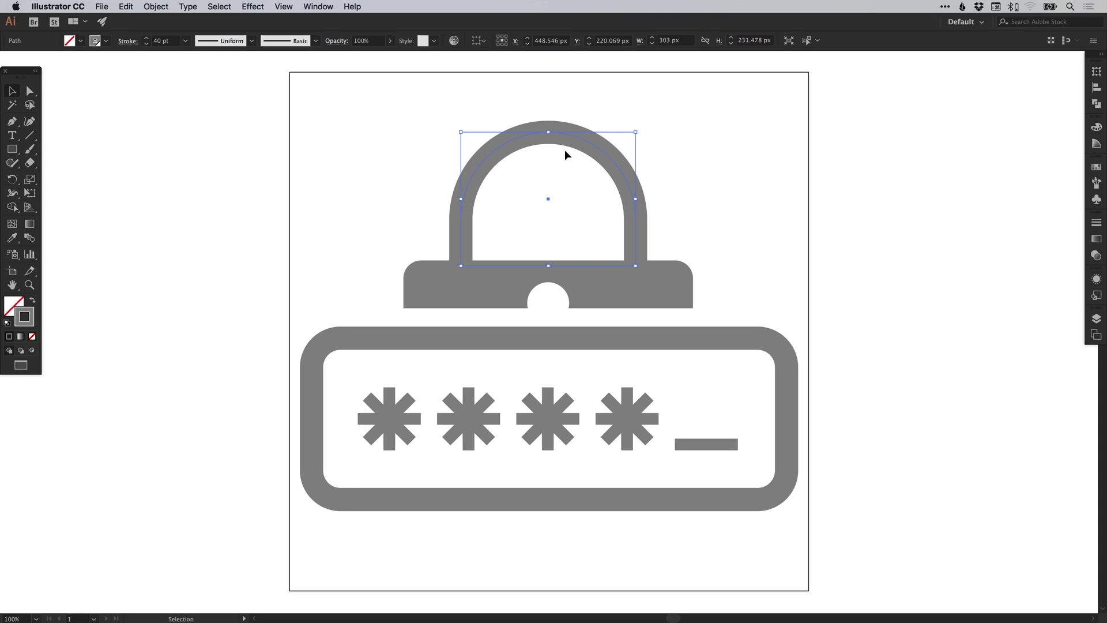
click(157, 6)
click(178, 122)
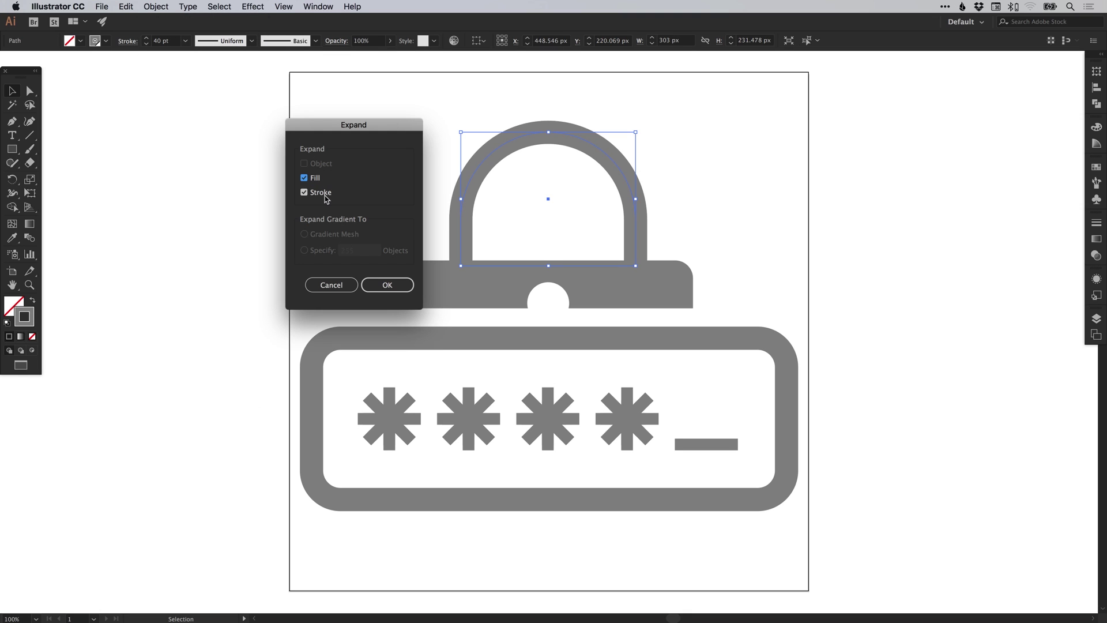
click(387, 285)
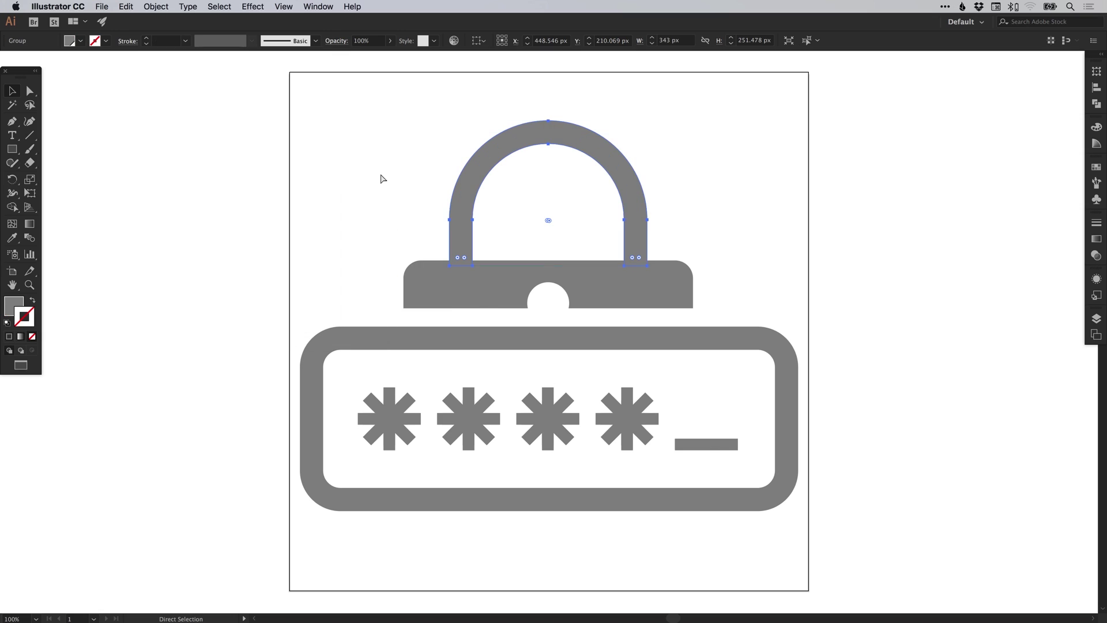
- Compare the expanded shackle paths in Outline view by undoing and redoing the expansion
key(super+y)
click(394, 171)
key(super+z)
click(383, 202)
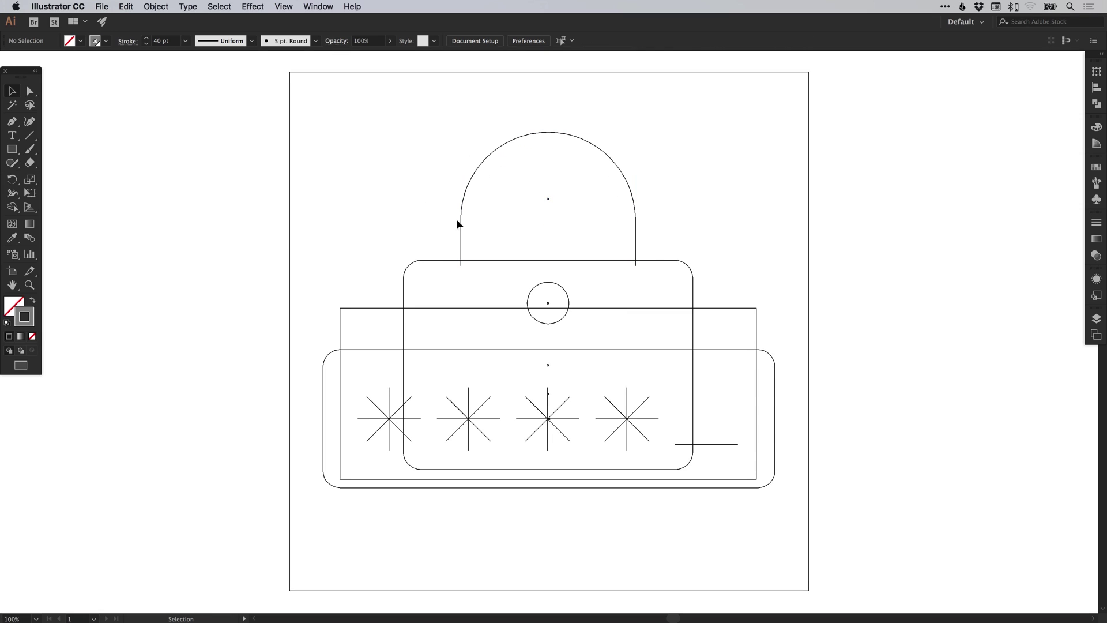
key(super+shift+z)
click(443, 232)
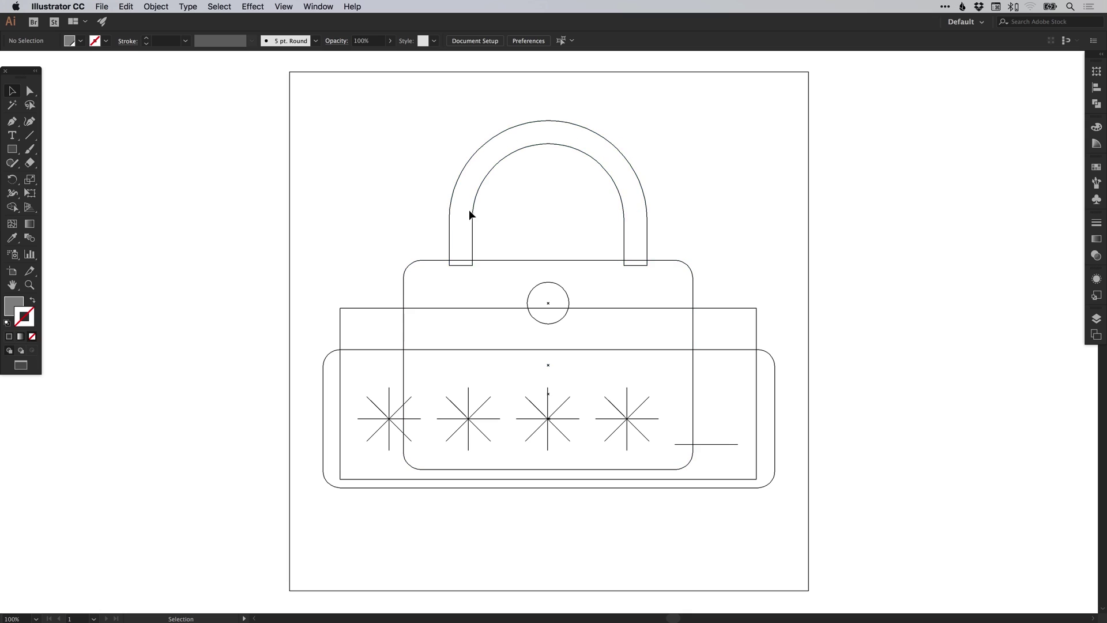
- Return to Preview and check the expanded shackle group's stroke settings
key(a)
key(super+y)
key(v)
click(644, 191)
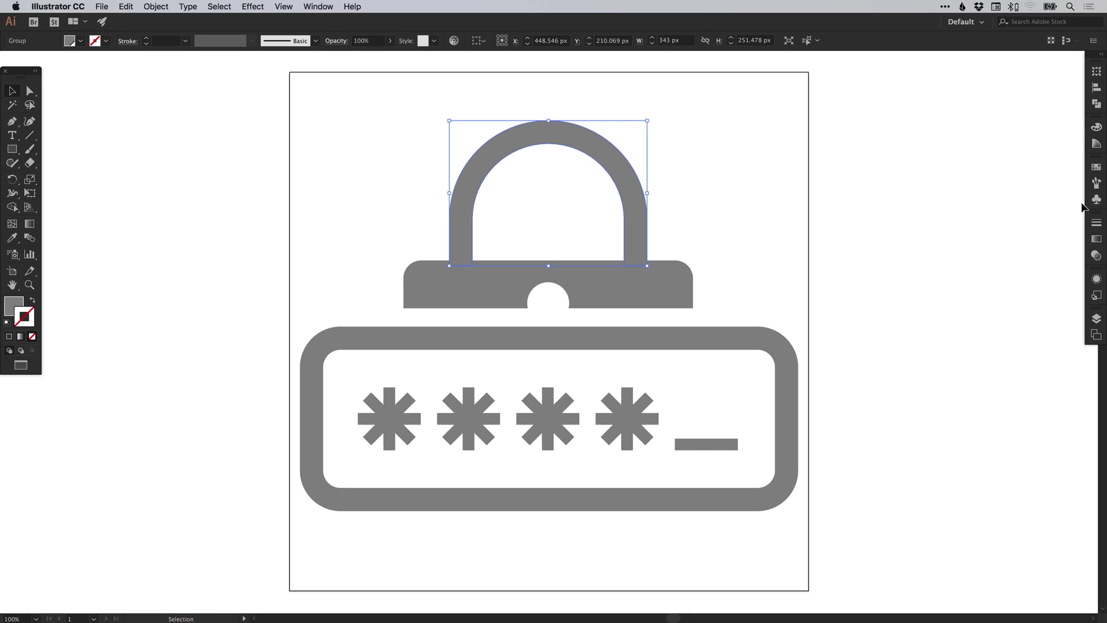
click(1098, 226)
click(1098, 226)
click(346, 196)
click(441, 279)
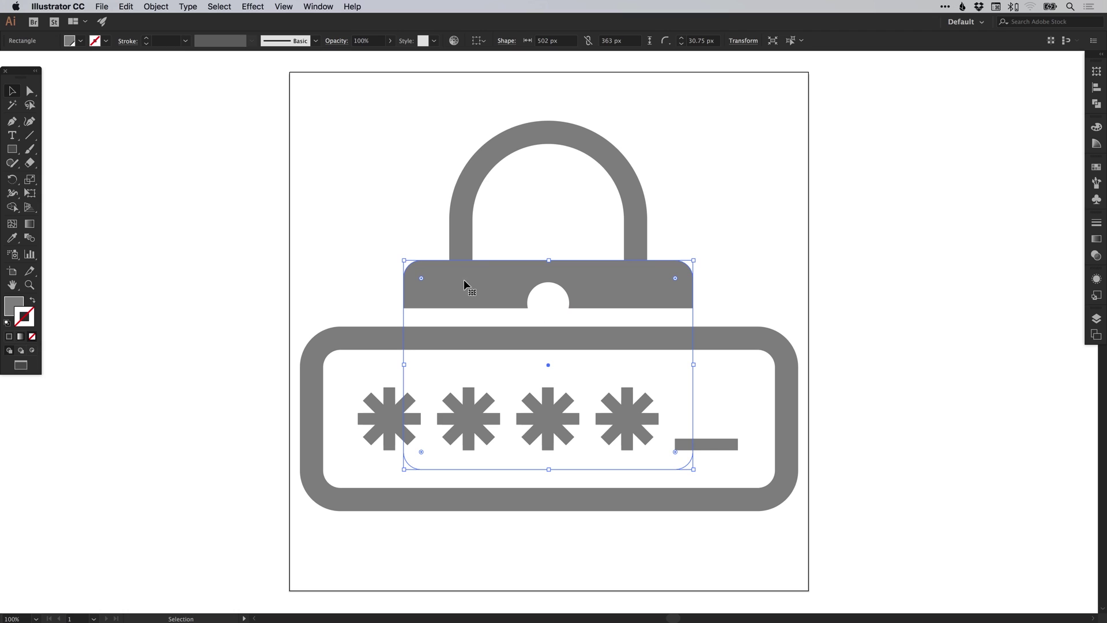
click(258, 7)
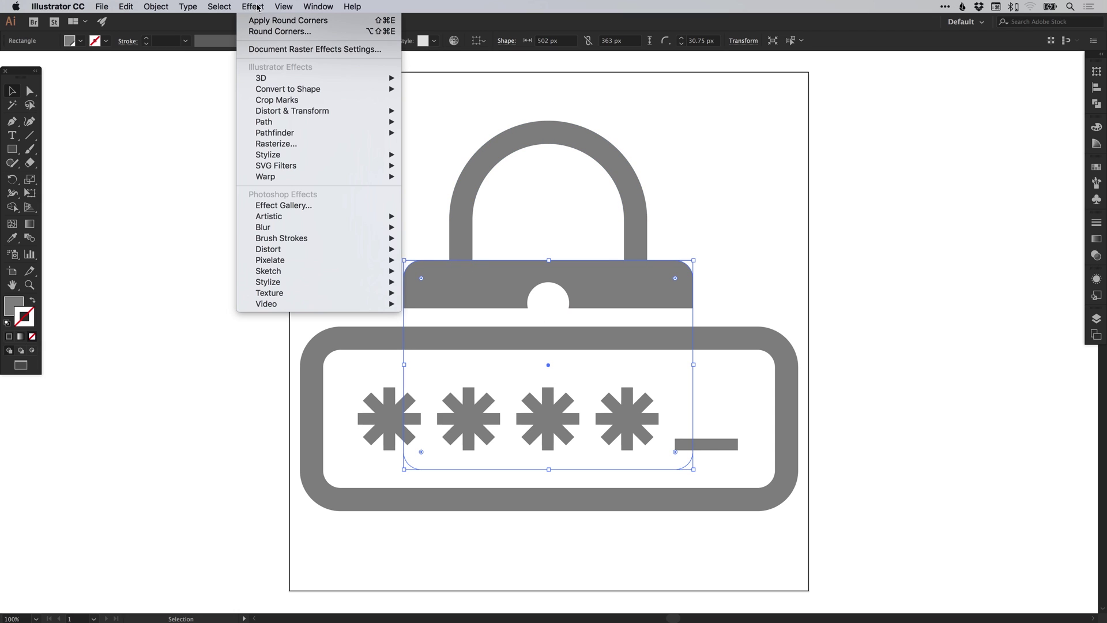
mouse_move(295, 156)
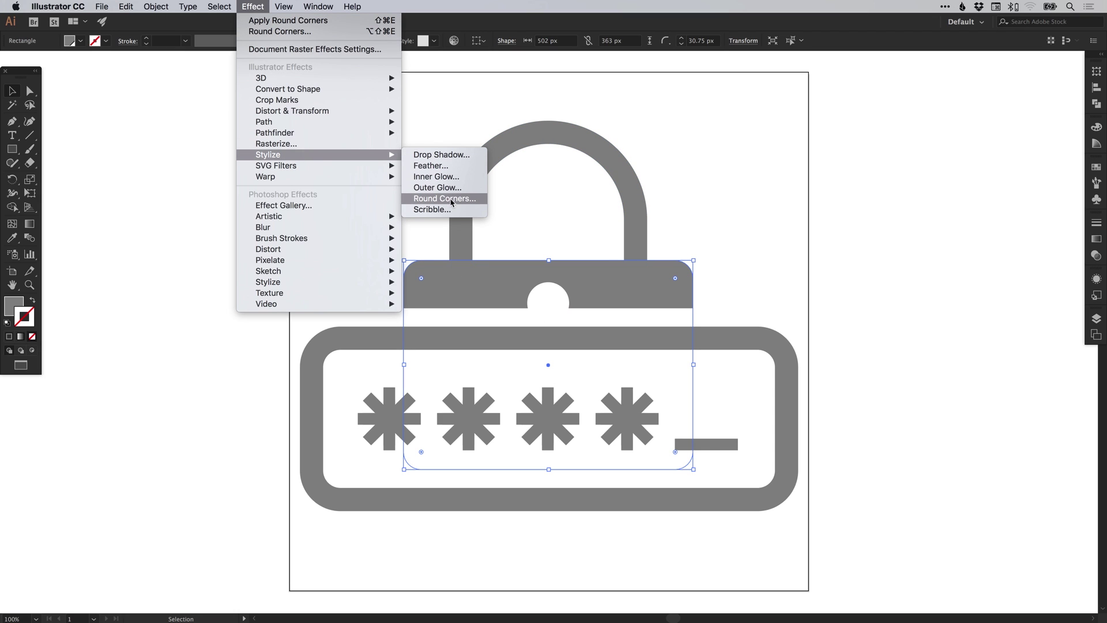
click(467, 96)
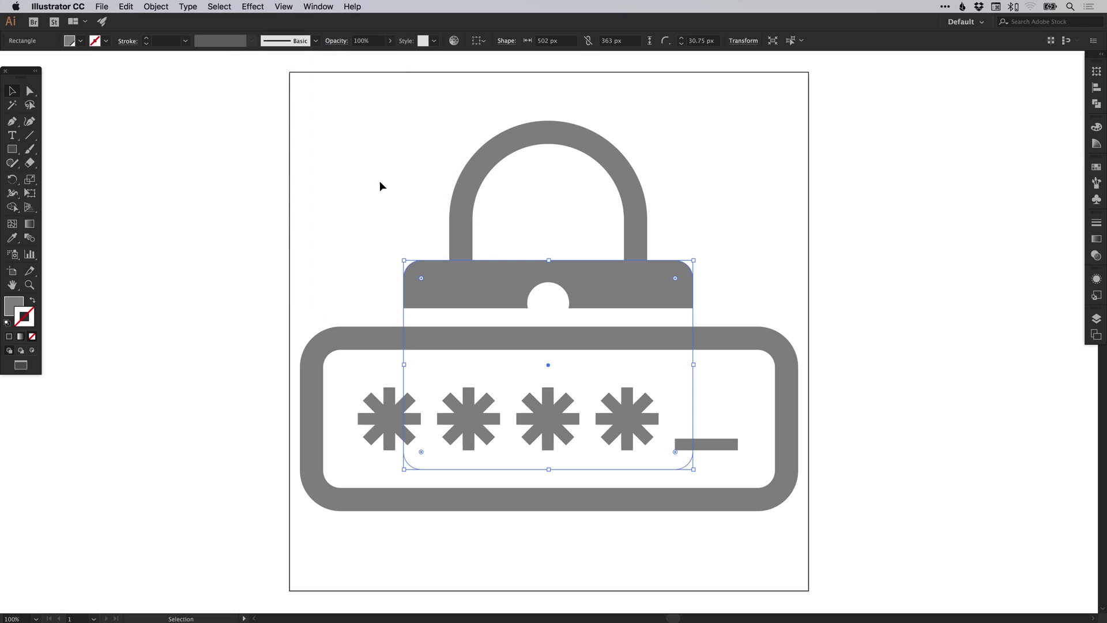
click(156, 7)
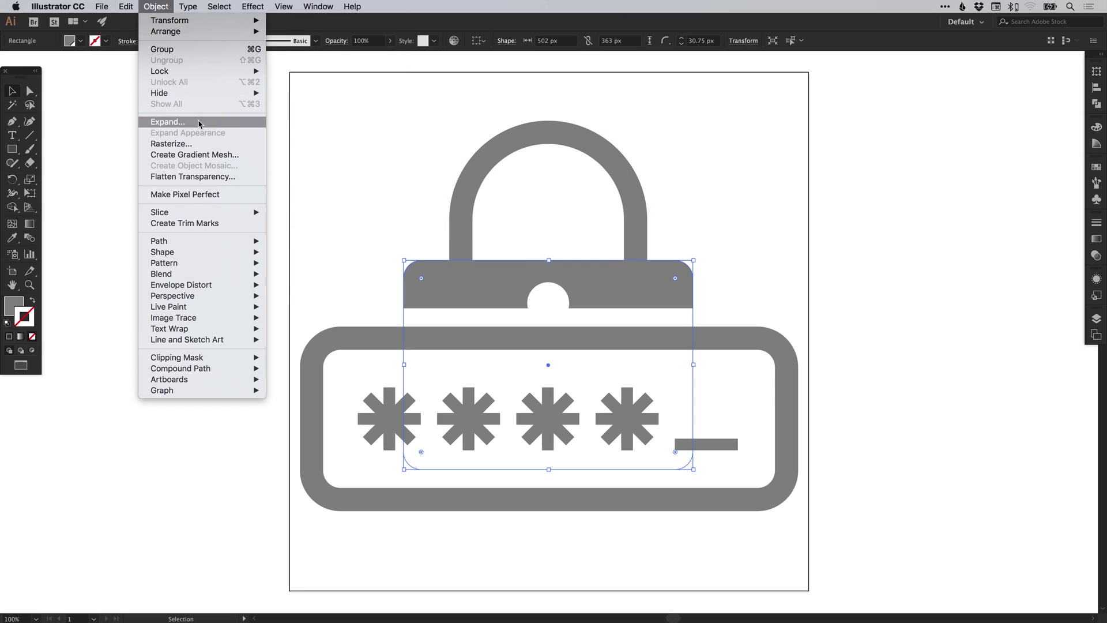
click(376, 176)
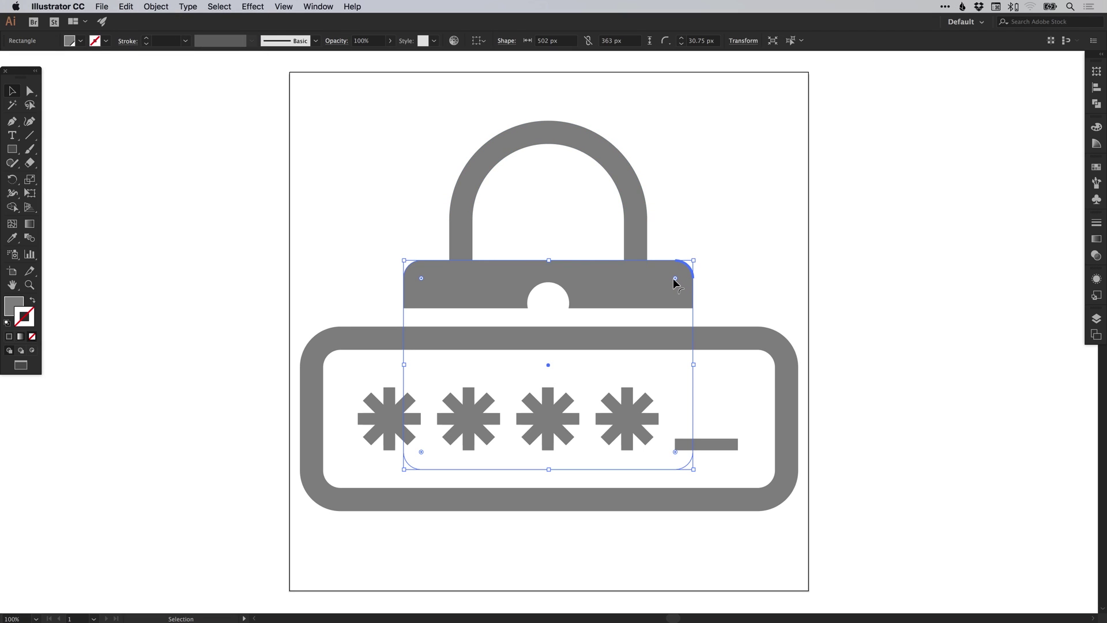
- Apply Pathfinder Unite to the lock body's rounded rectangle to make it a plain path
click(1096, 105)
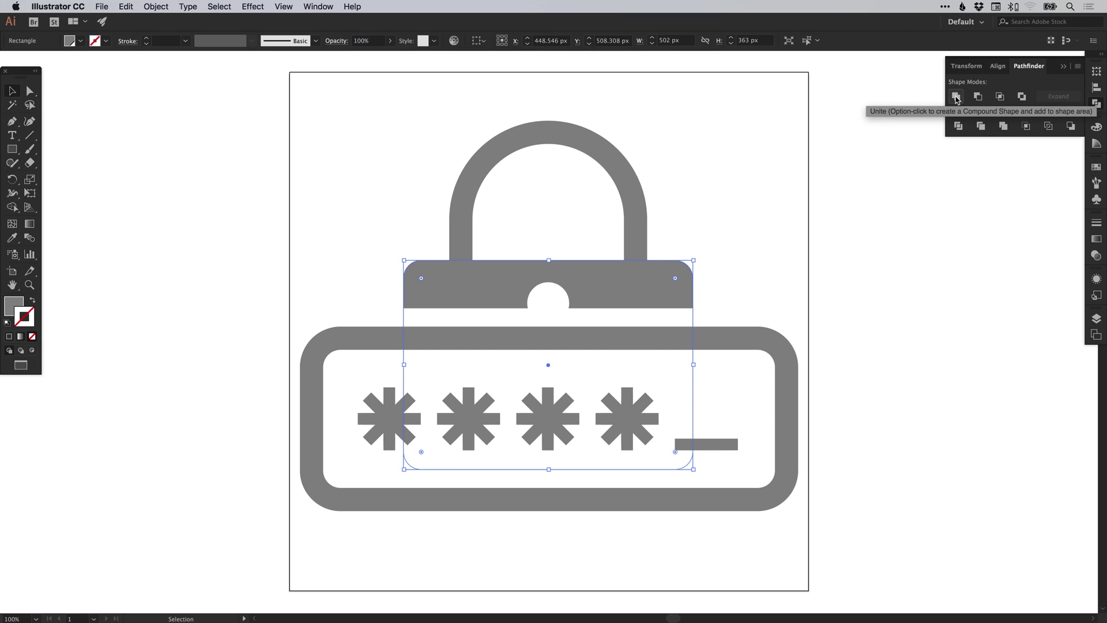
click(956, 97)
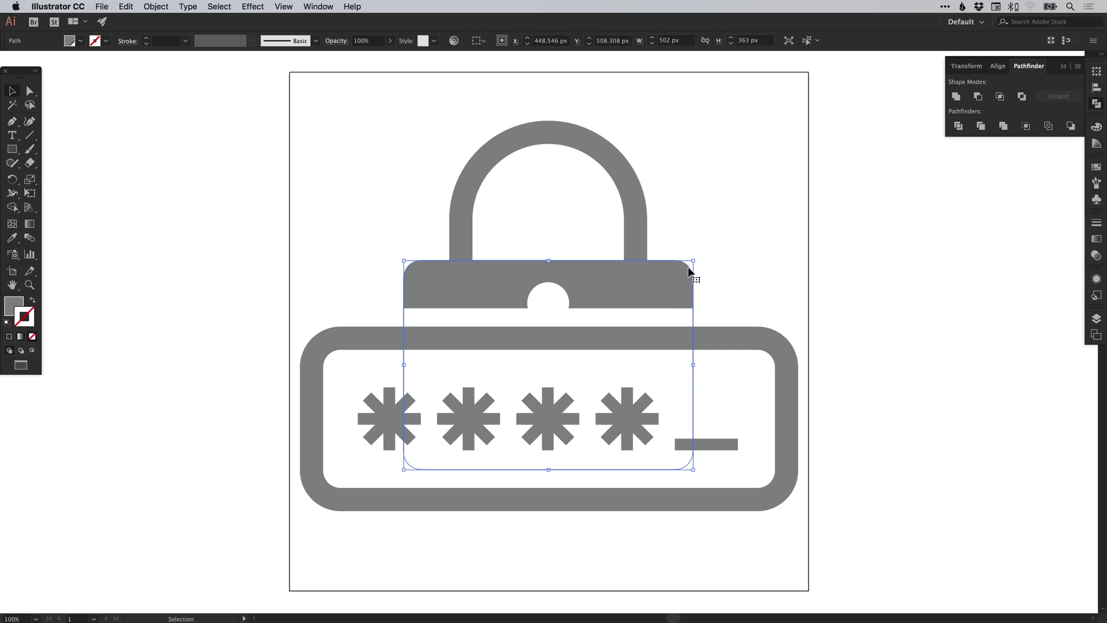
click(1095, 104)
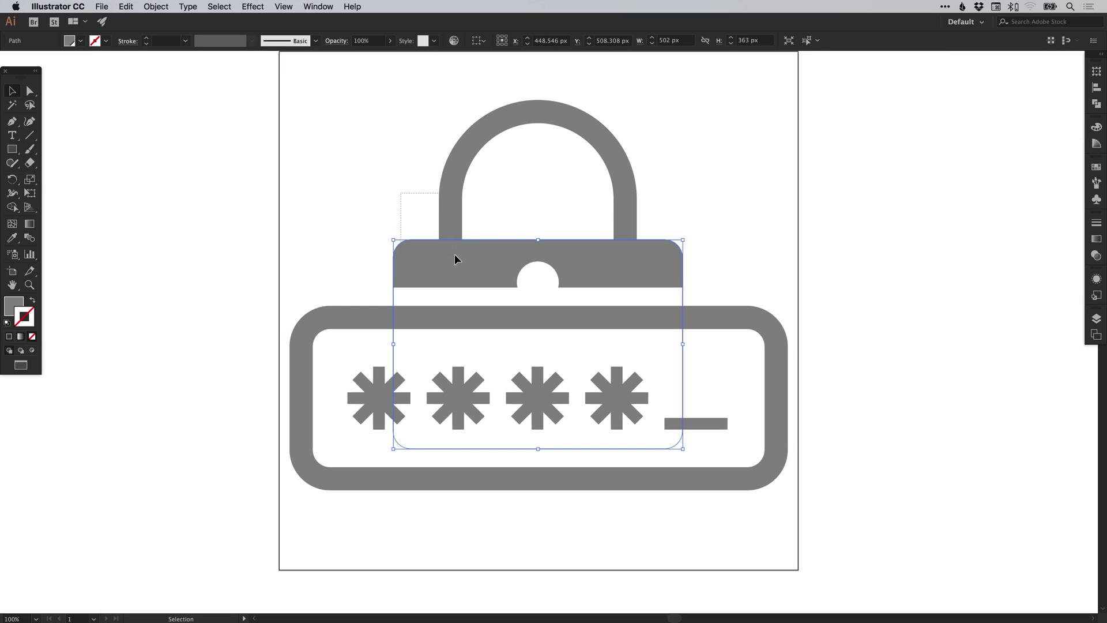
- Unite the shackle and lock body into a single shape
shift+click(445, 247)
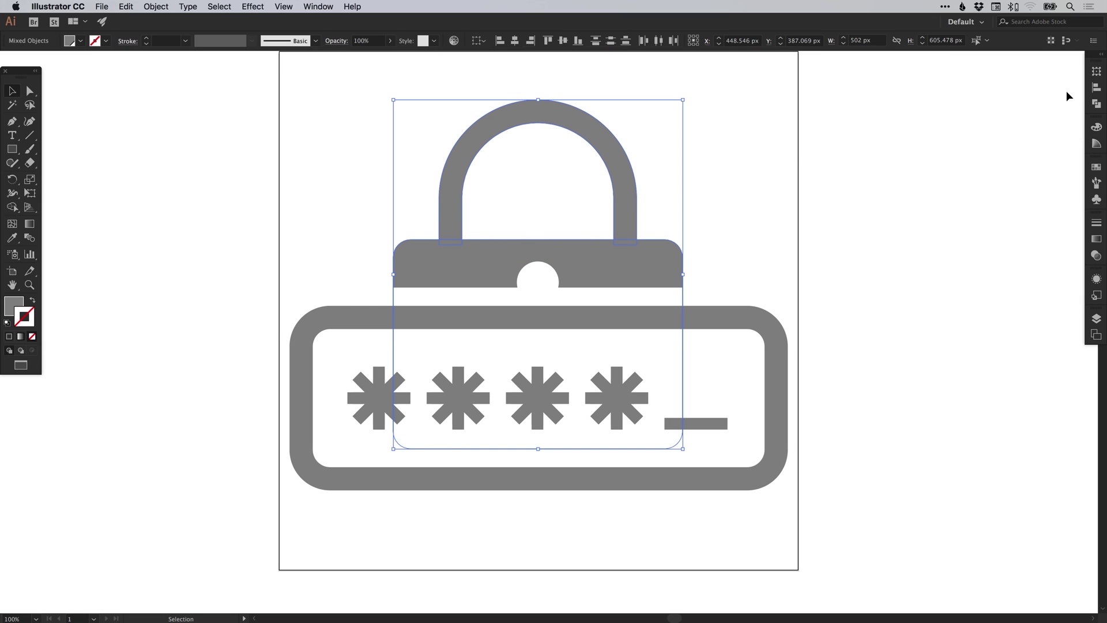
click(1097, 104)
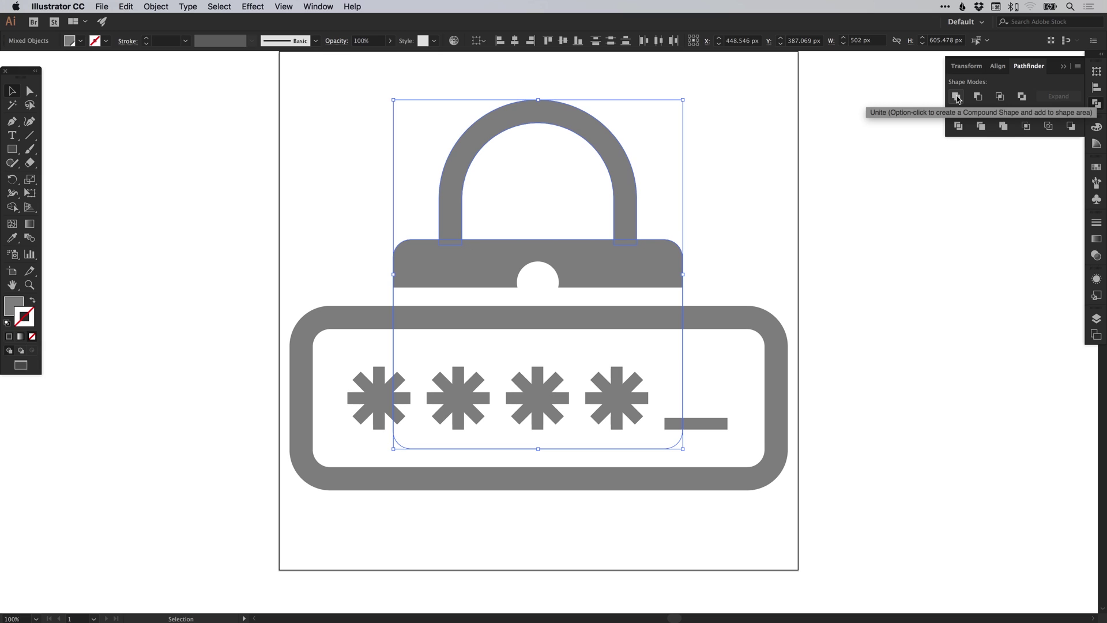
click(956, 97)
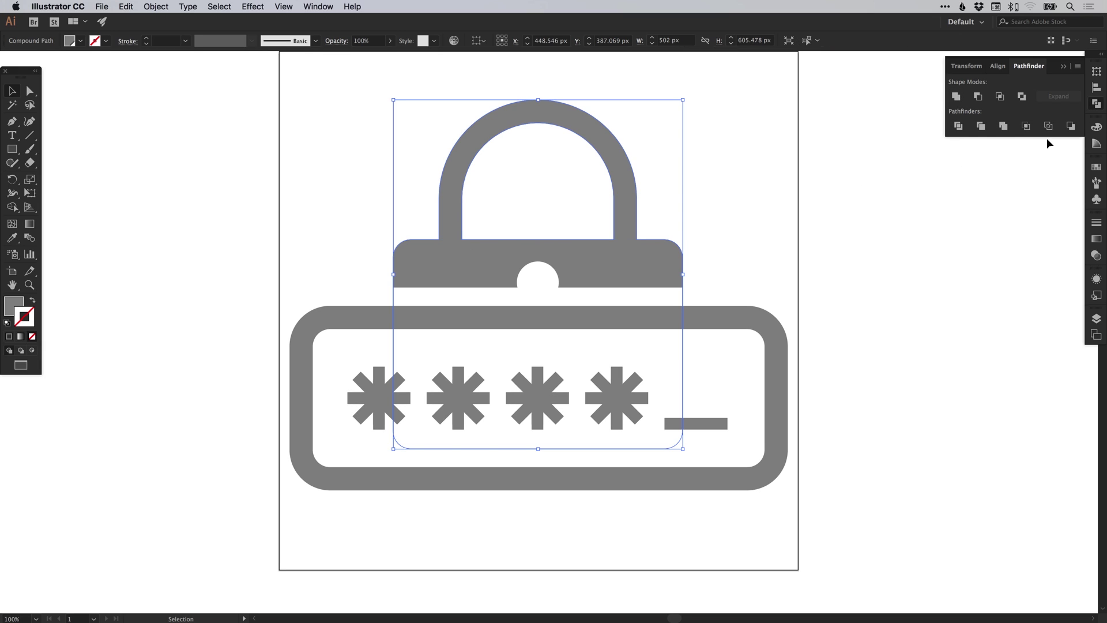
click(1097, 105)
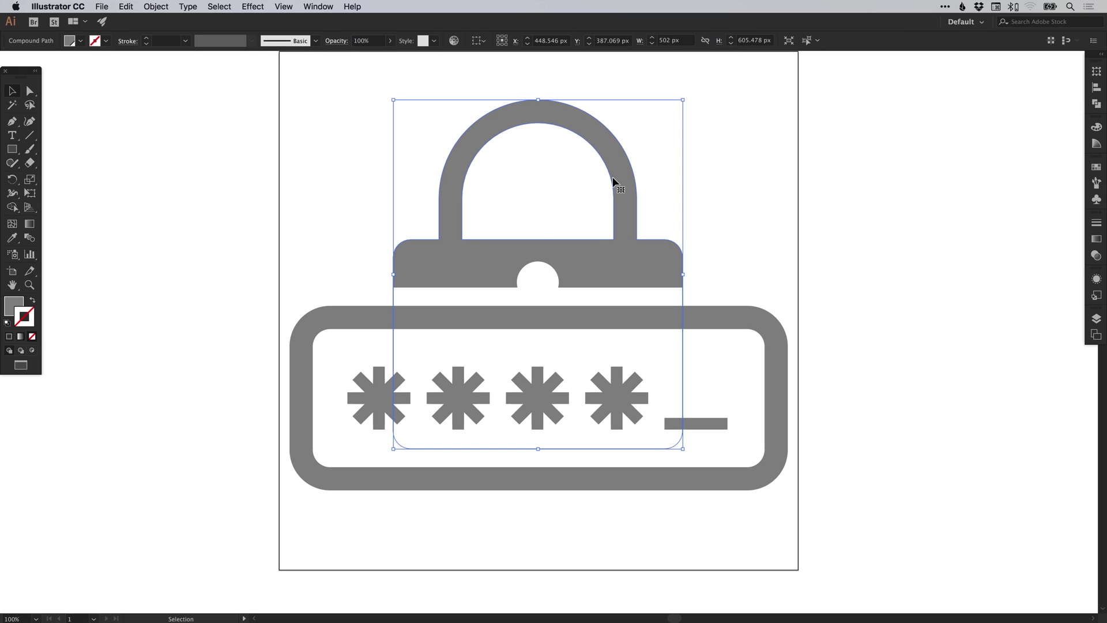
- Subtract the keyhole circle from the lock with Pathfinder Minus Front
click(539, 272)
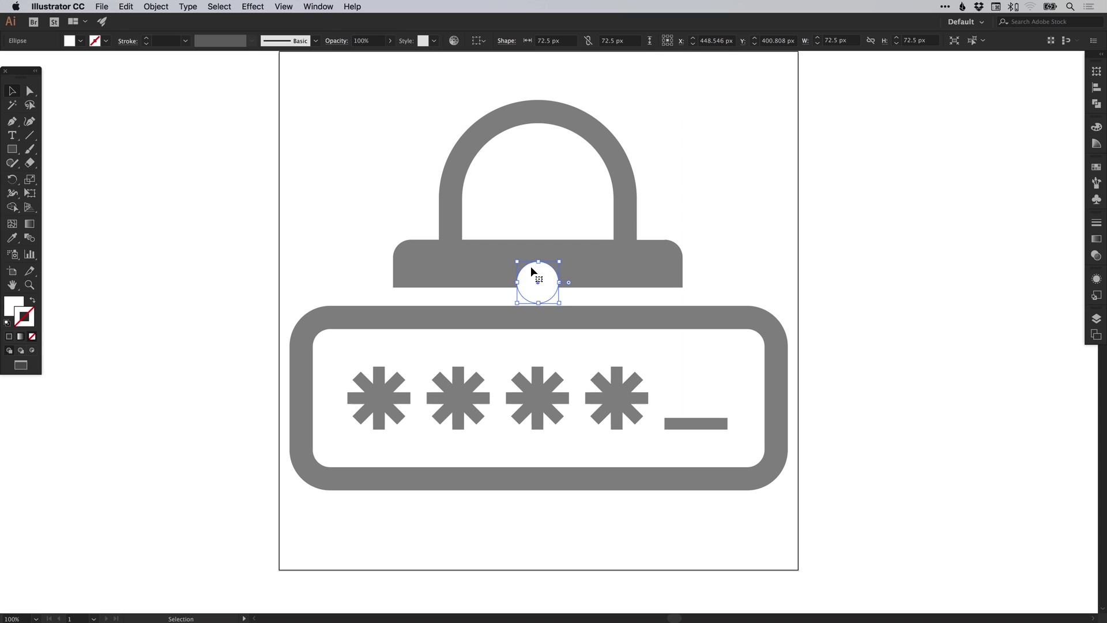
shift+click(597, 251)
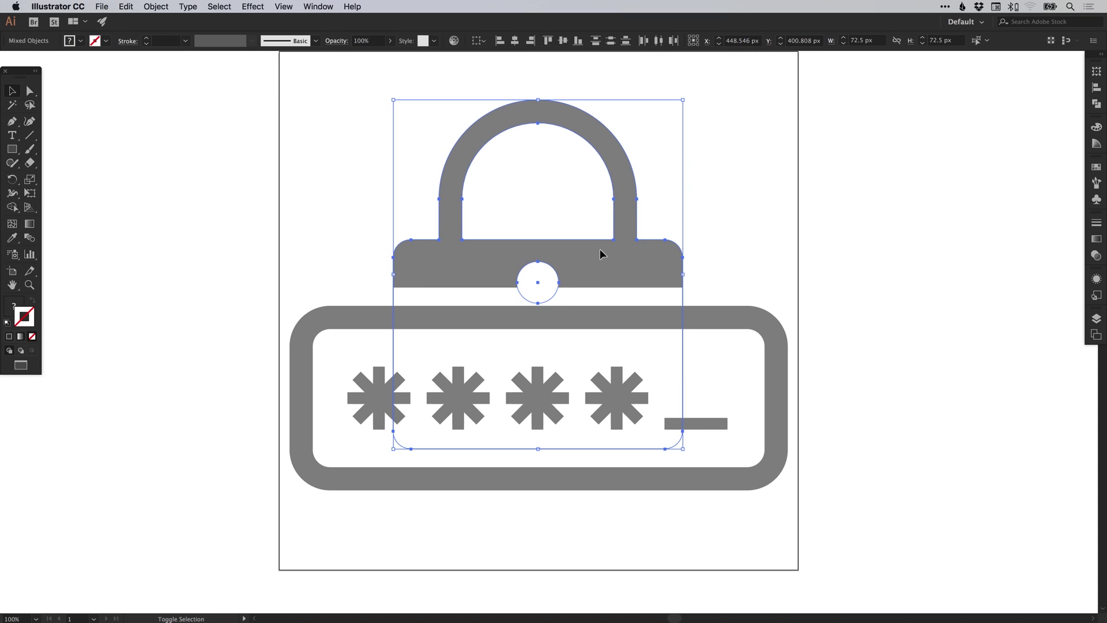
click(1098, 105)
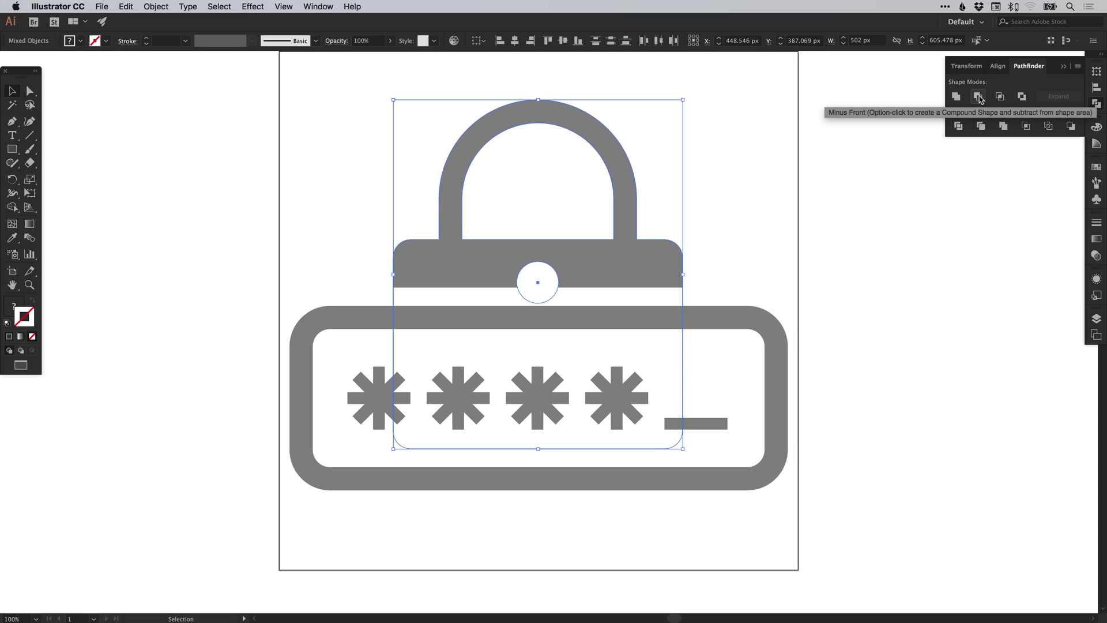
click(979, 98)
click(804, 161)
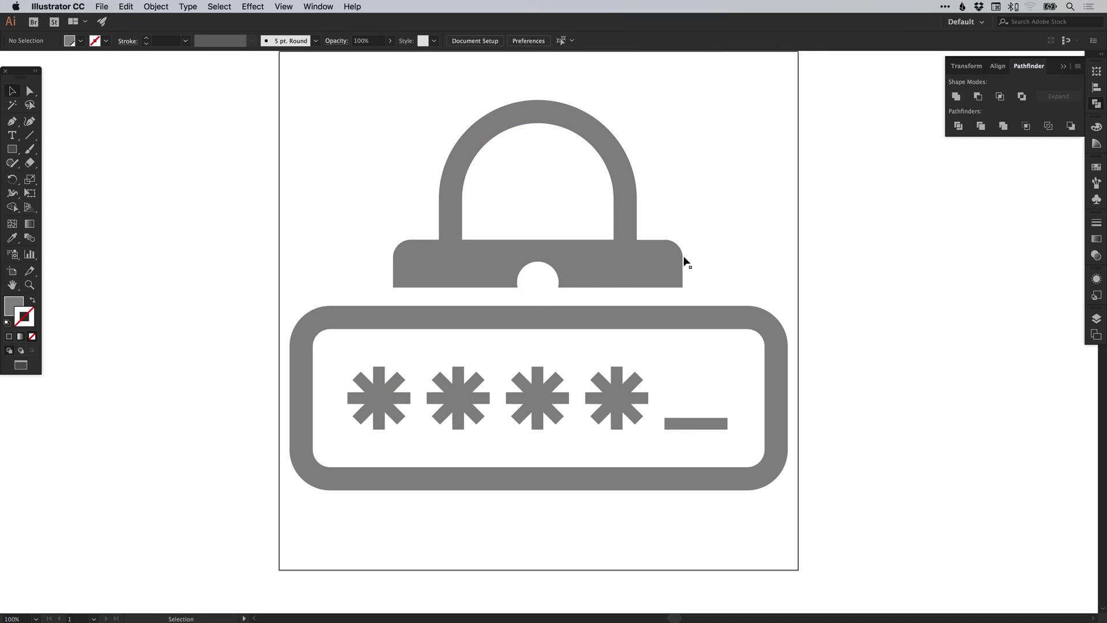
- Draw a red-filled test rectangle covering the whole artwork
key(m)
drag(203, 89, 924, 549)
key(v)
click(1096, 167)
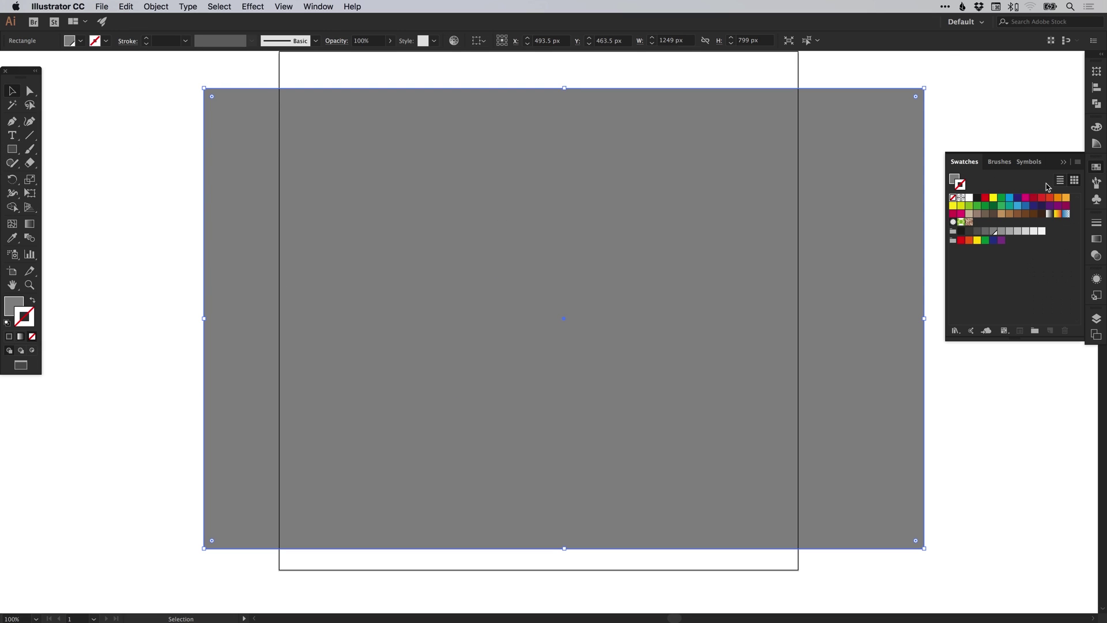
click(982, 199)
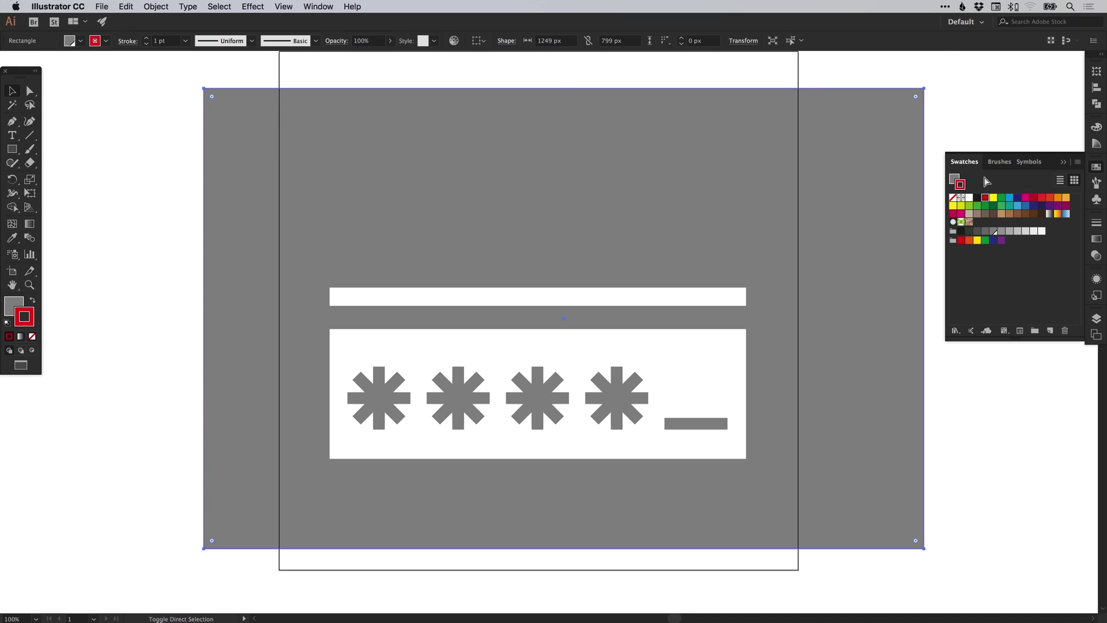
click(33, 301)
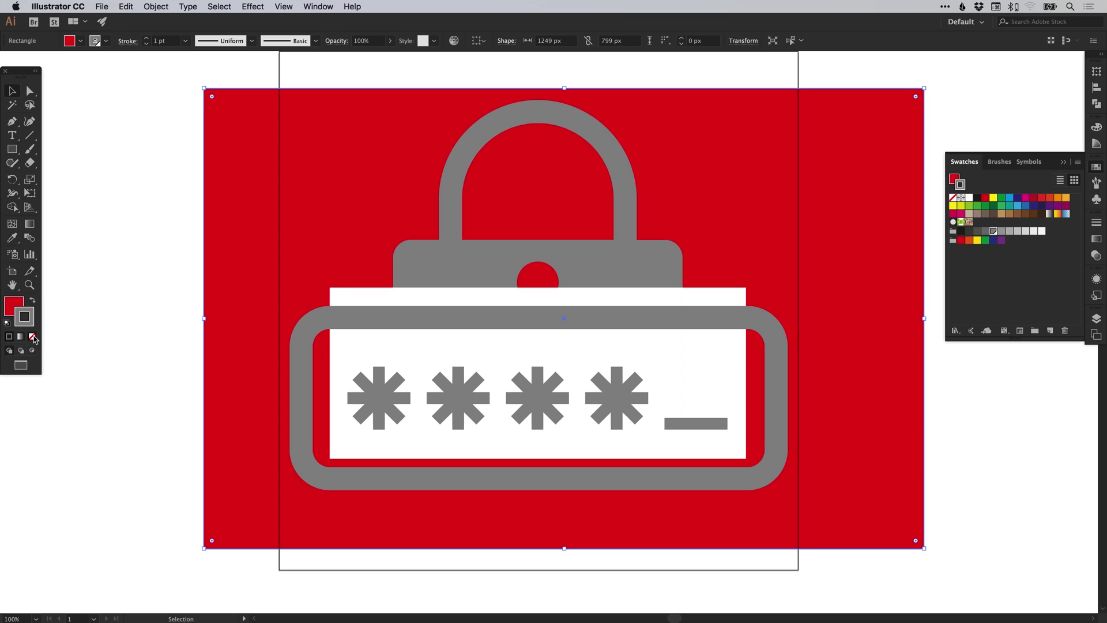
click(173, 261)
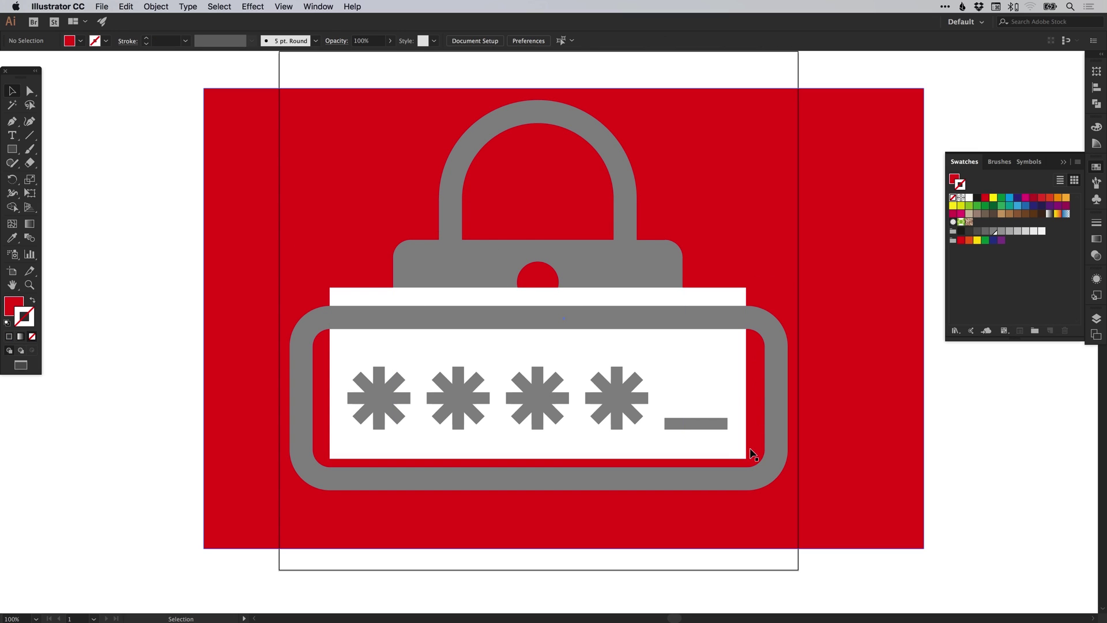
- Cut the white inner rectangle out of the lock body with Minus Front
click(366, 298)
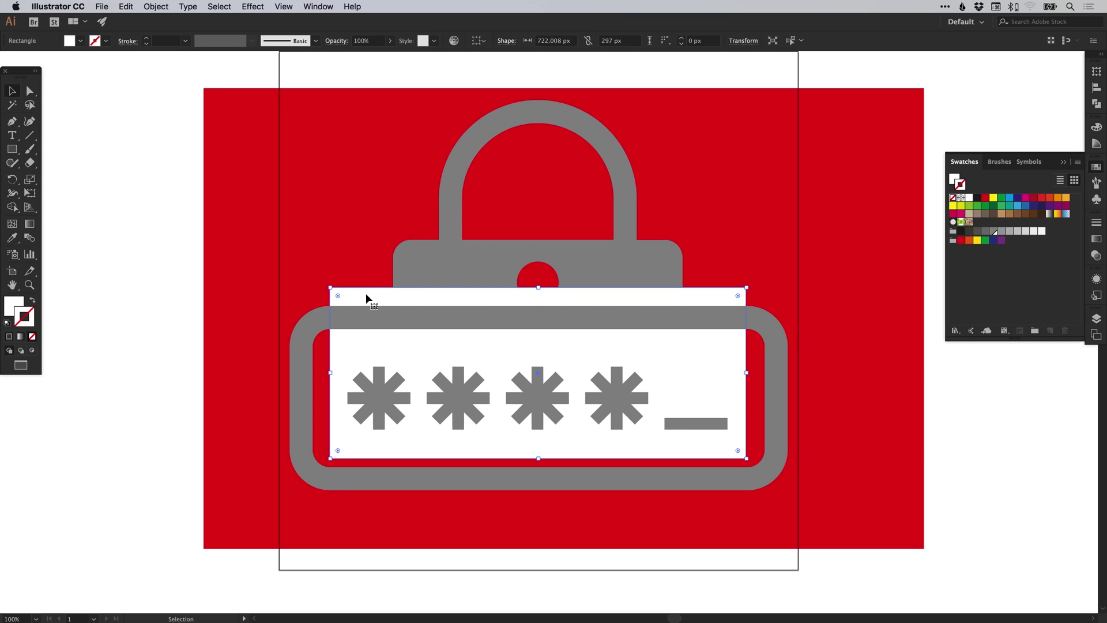
shift+click(445, 254)
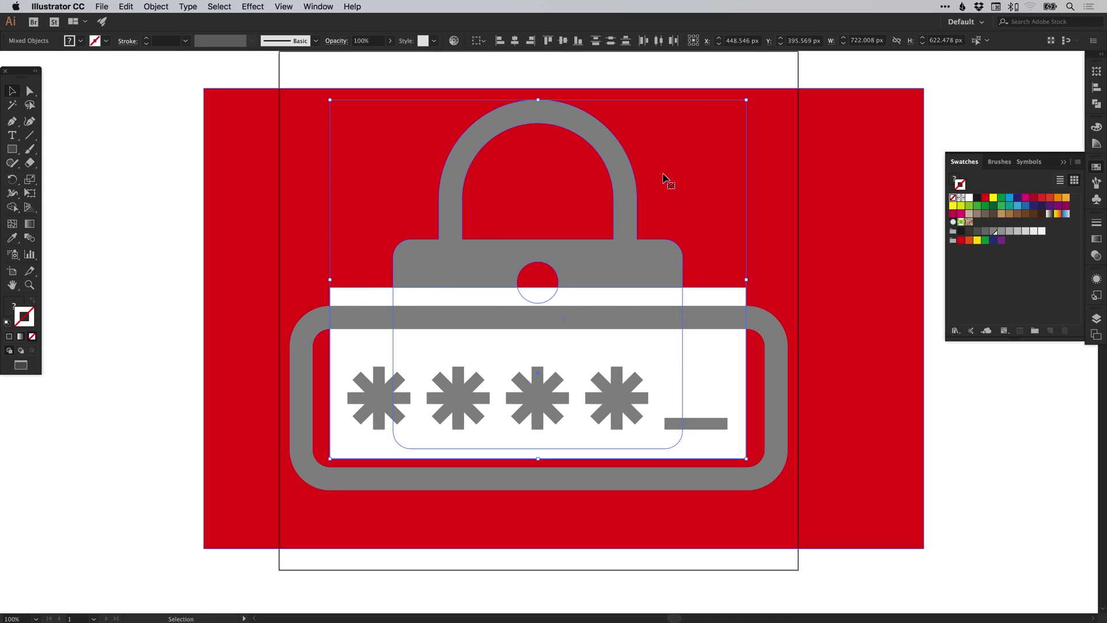
click(1095, 104)
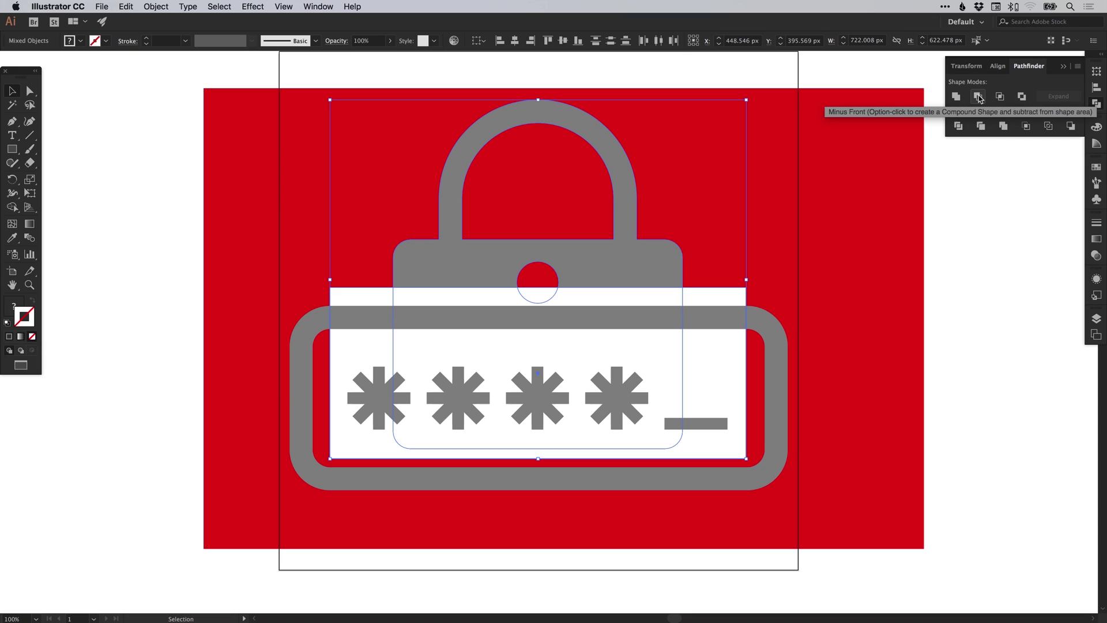
click(978, 97)
click(996, 227)
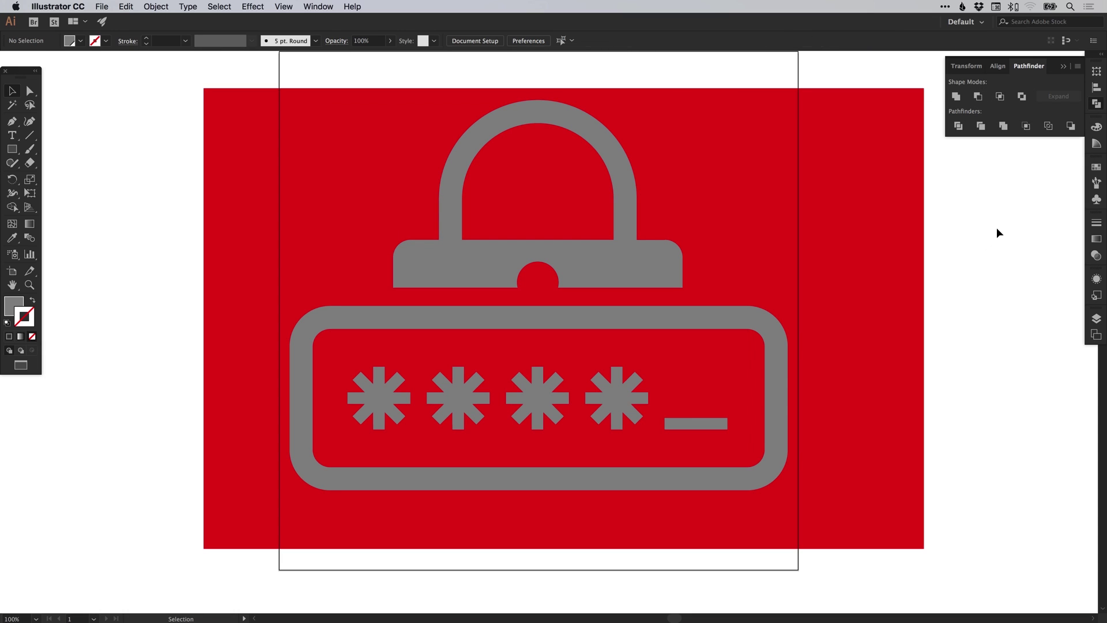
- Check the outlines, then select and delete the red background rectangle
key(a)
key(super+y)
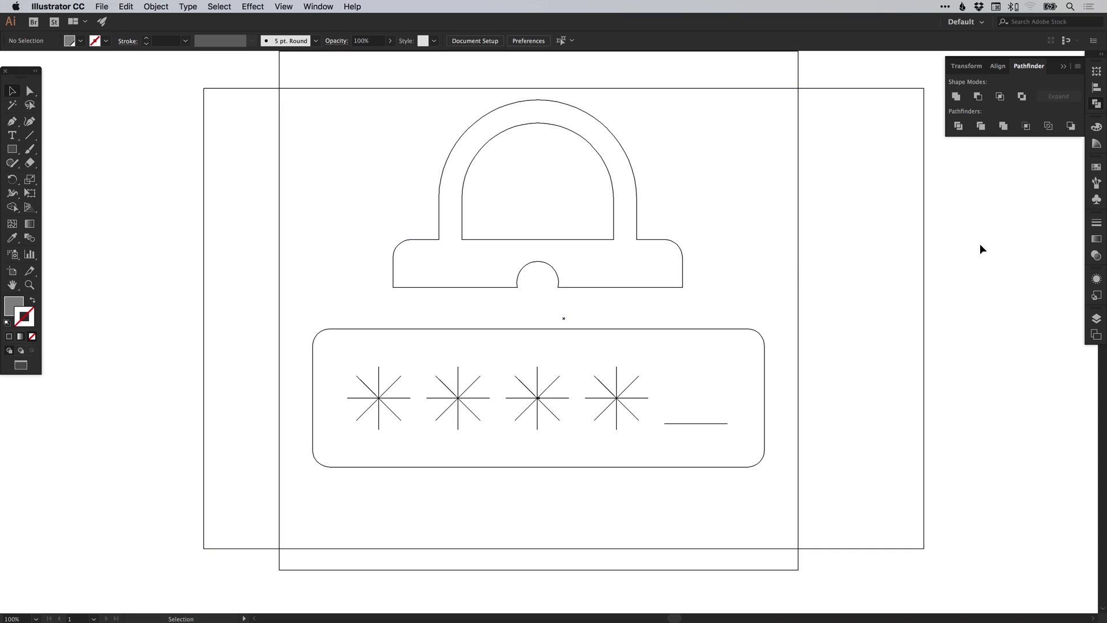
key(super+y)
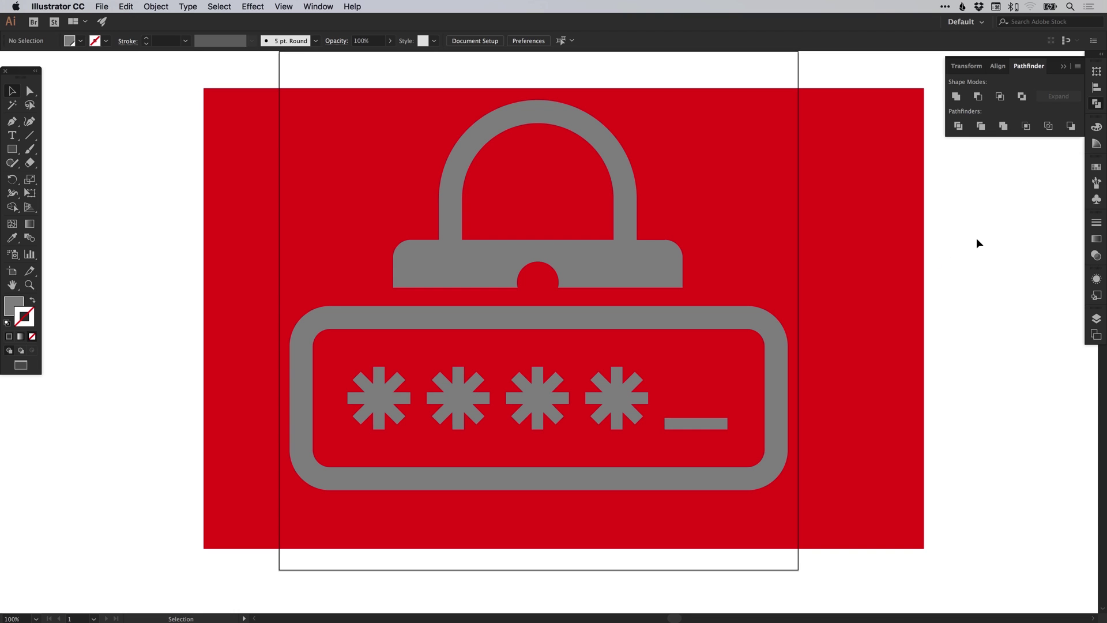
click(1097, 104)
click(863, 175)
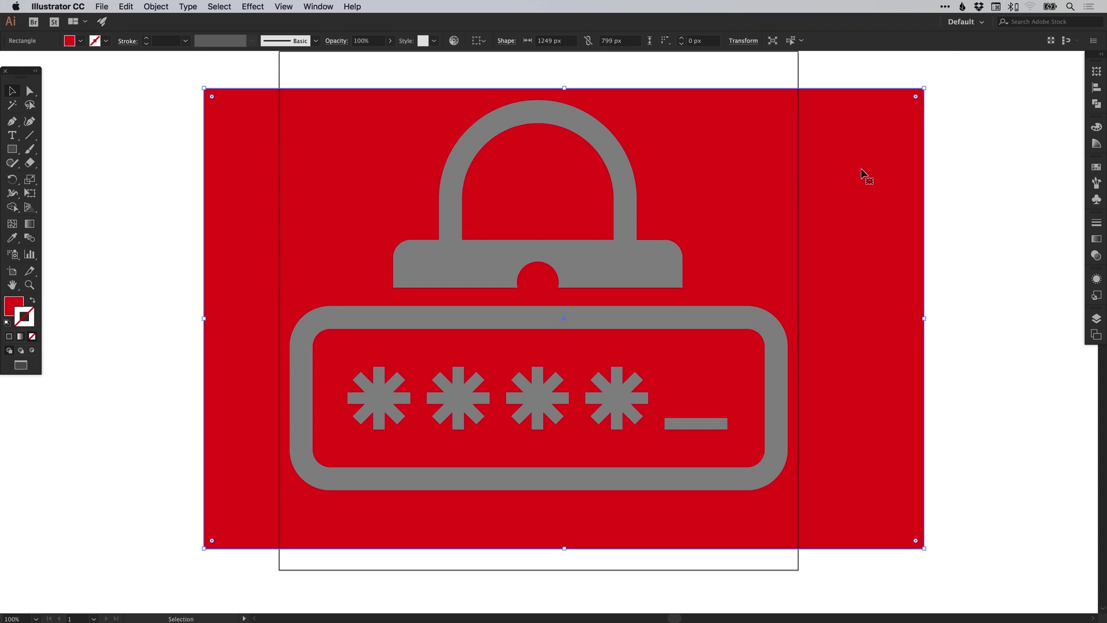
key(Delete)
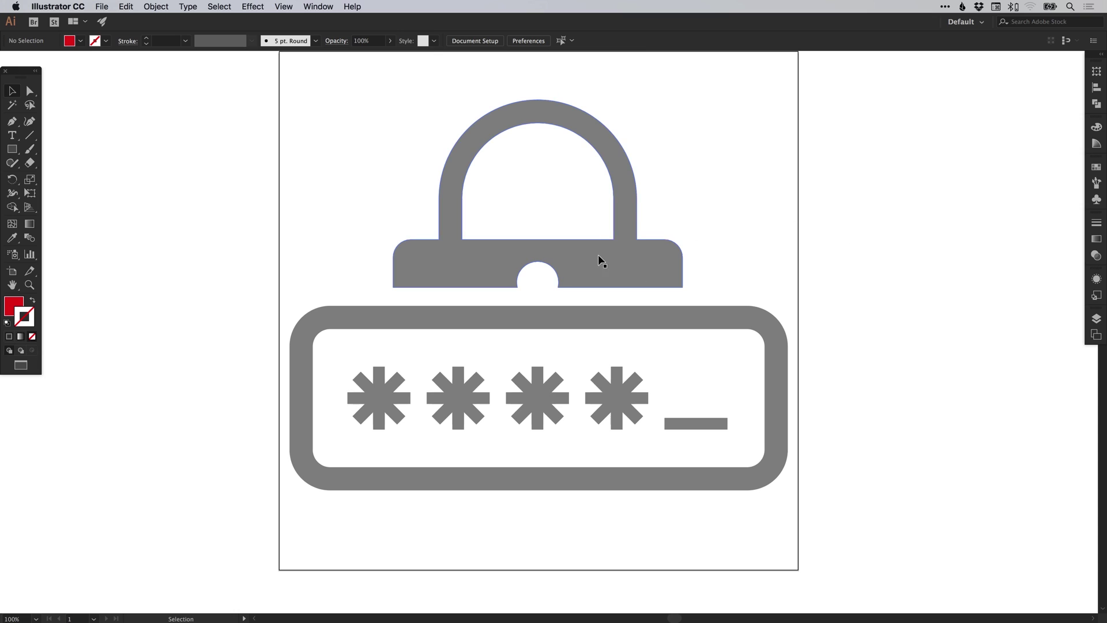
scroll(563, 257, up, 1)
scroll(562, 258, right, 1)
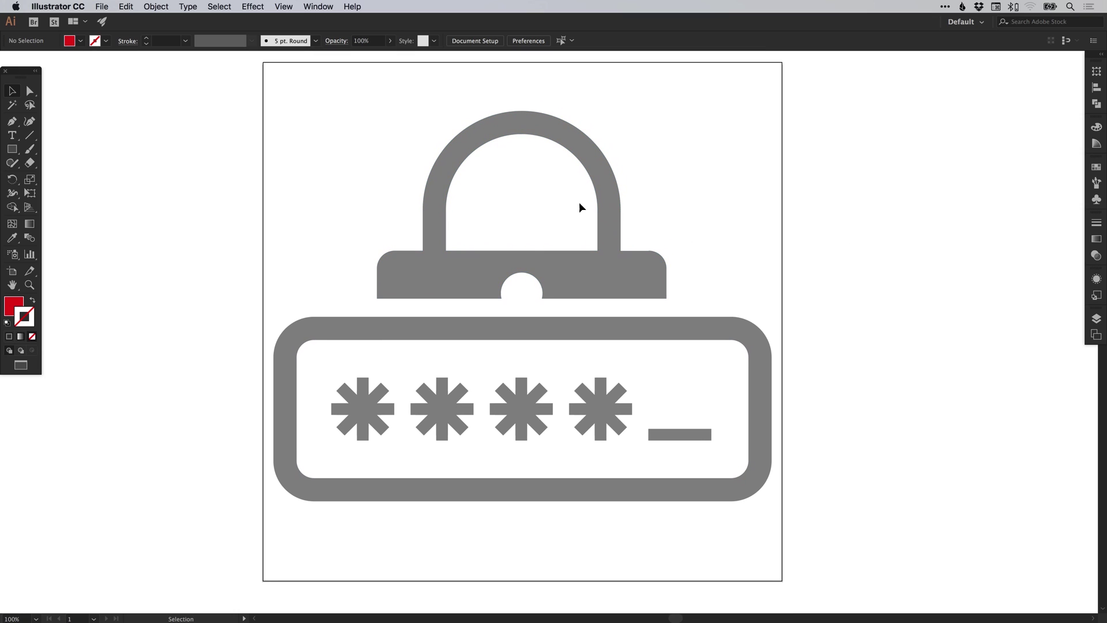
- Expand the password field's 40 pt stroked frame into a filled shape via Expand Appearance
key(super+y)
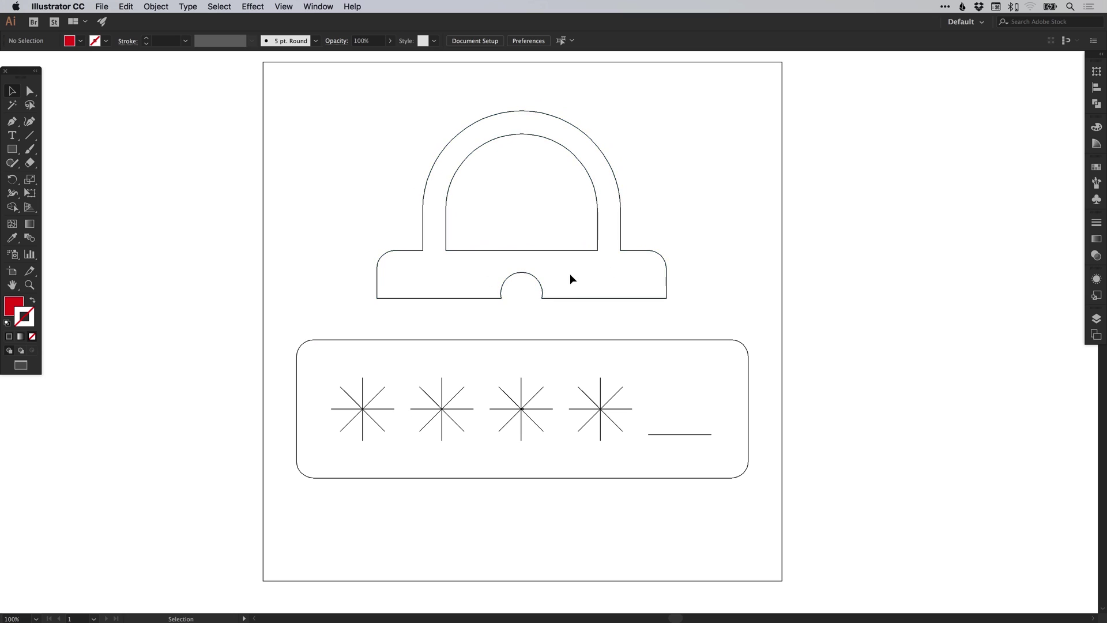
key(super+y)
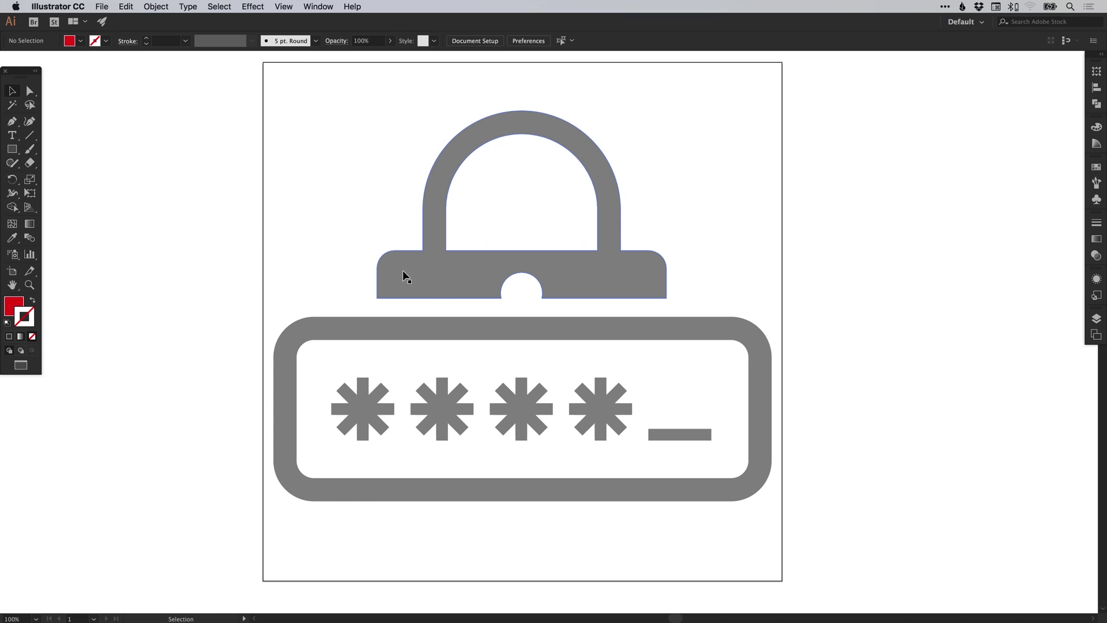
click(322, 331)
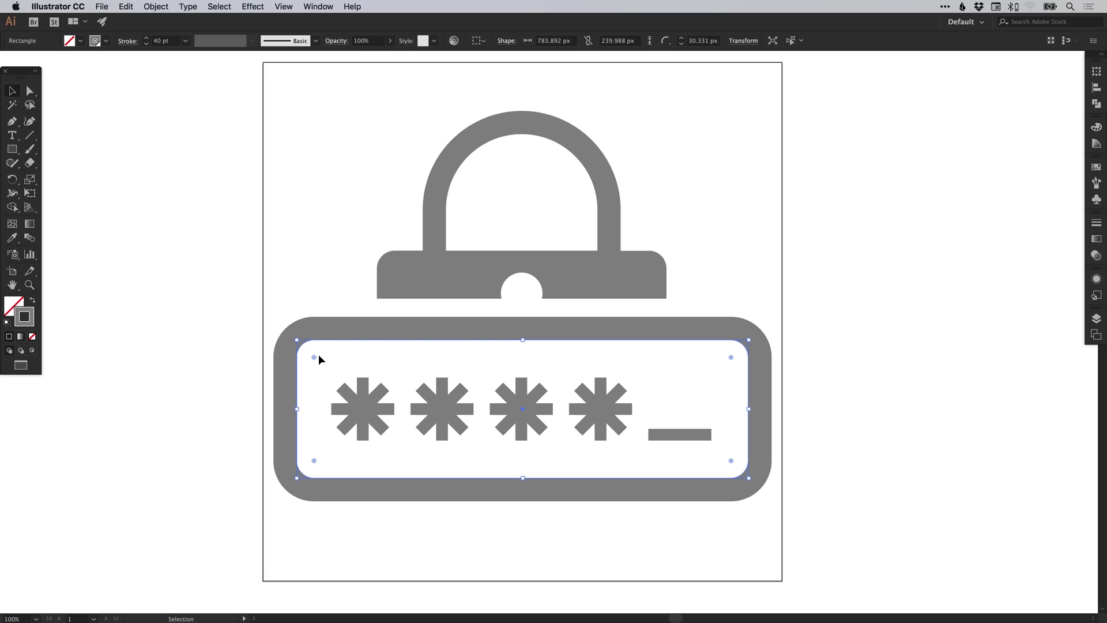
click(162, 6)
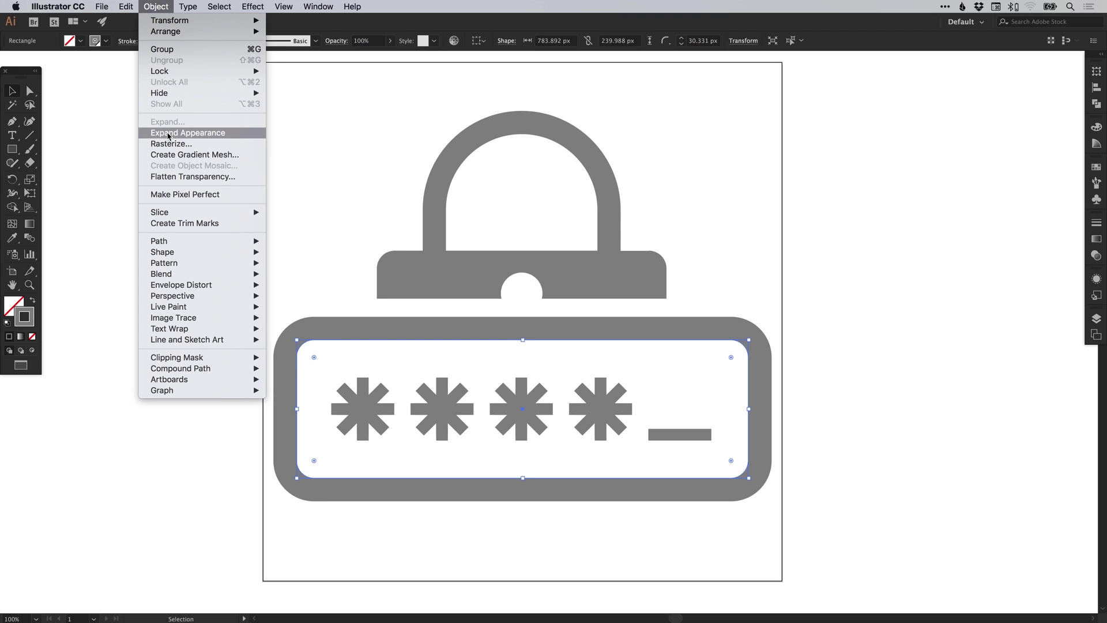
click(159, 6)
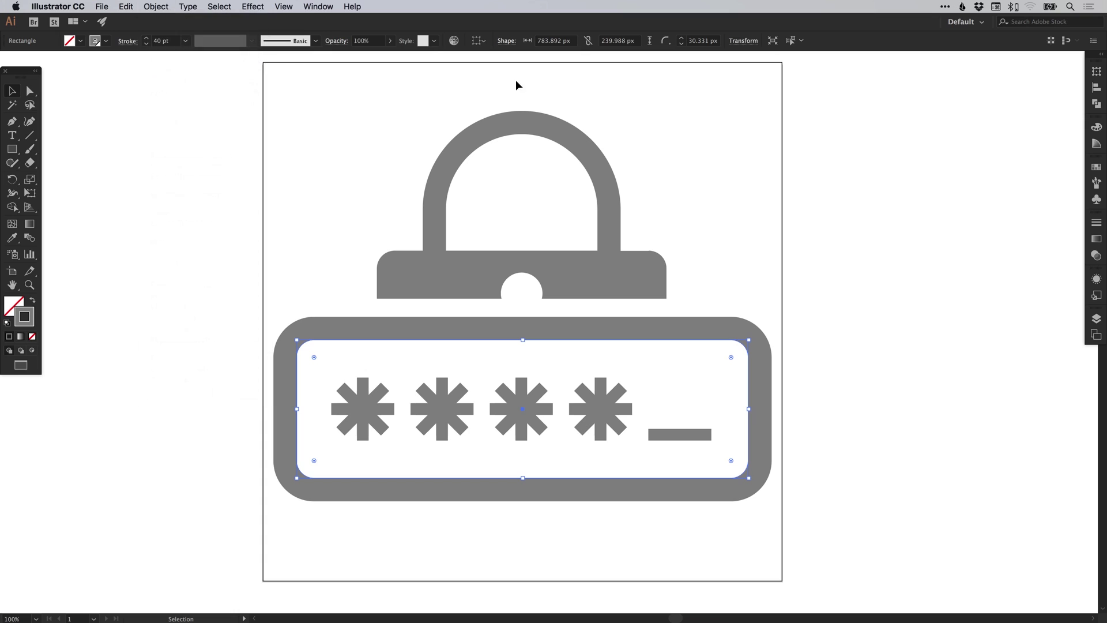
click(1097, 104)
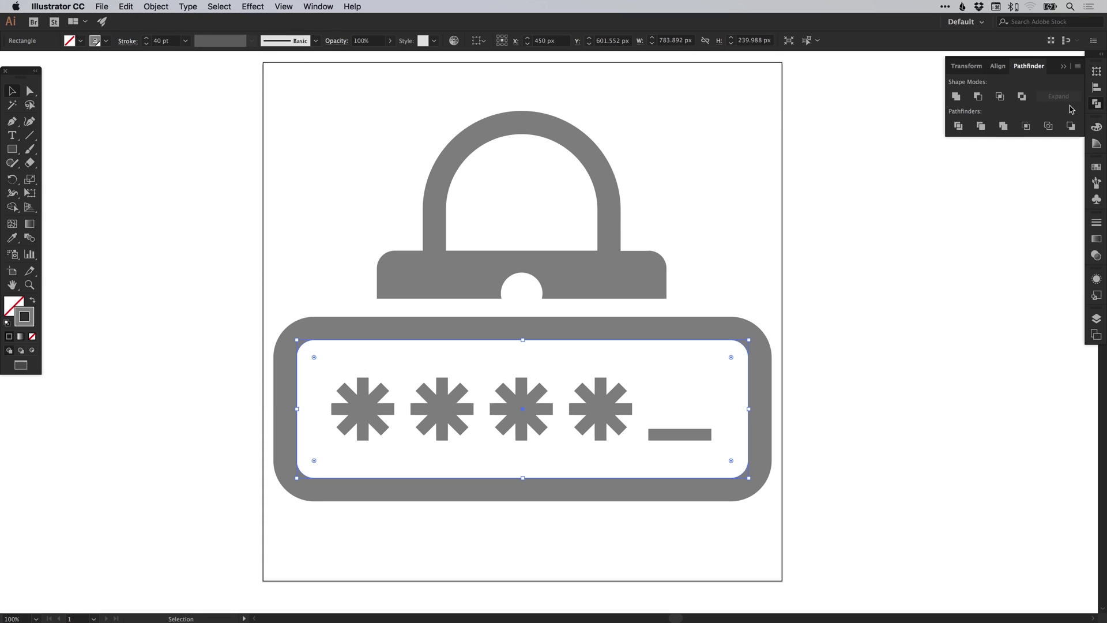
click(1095, 105)
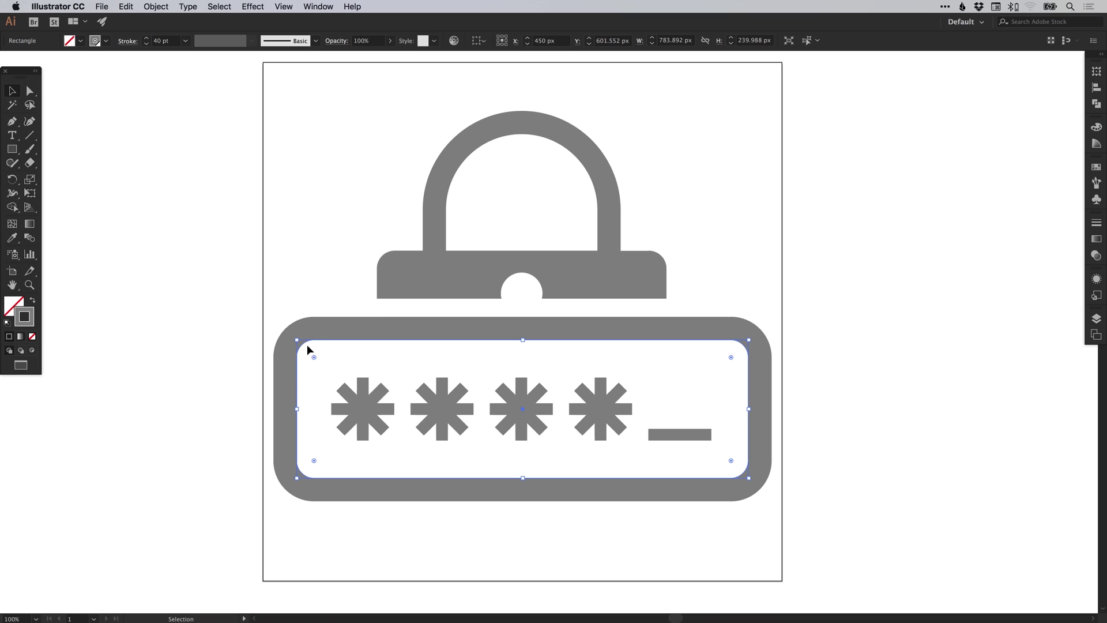
click(157, 7)
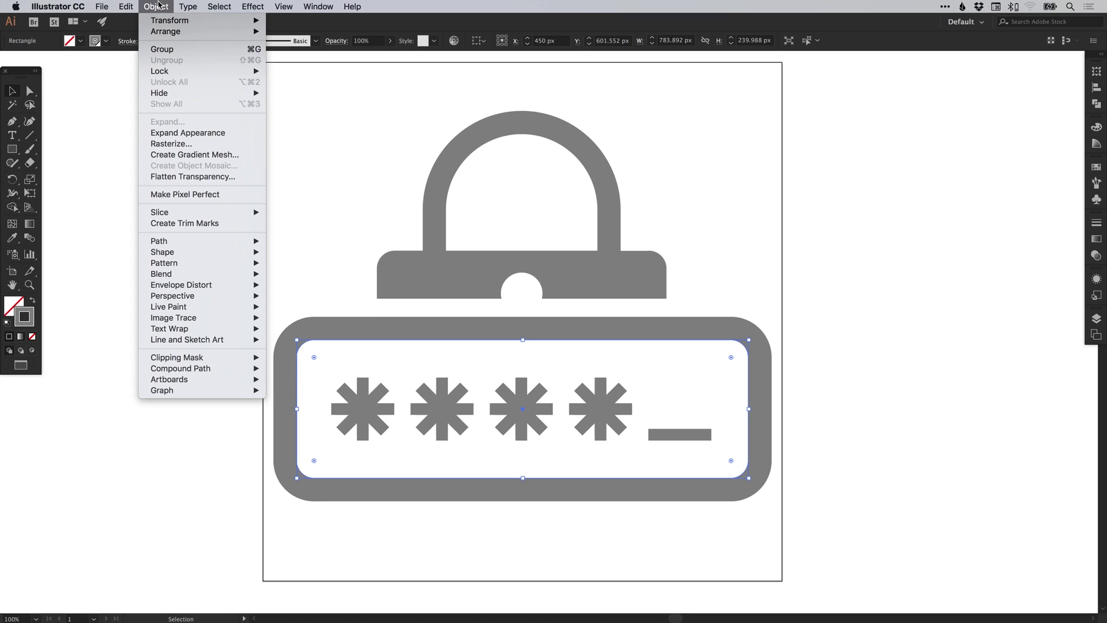
click(179, 133)
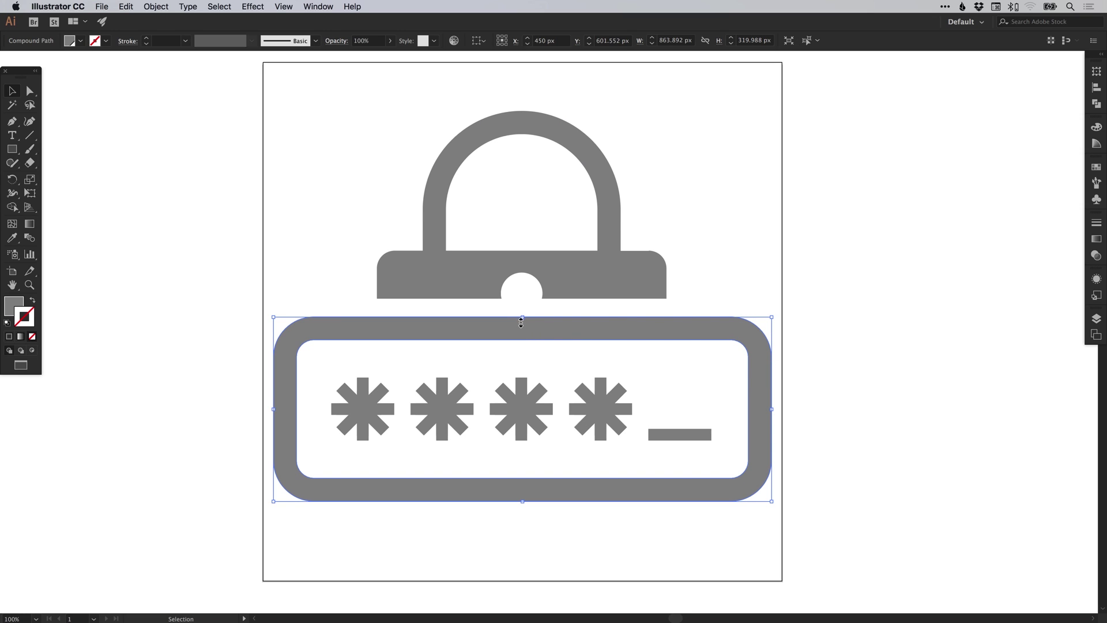
click(823, 329)
- Inspect the expanded frame in Outline view and undo an accidental resize
key(super+y)
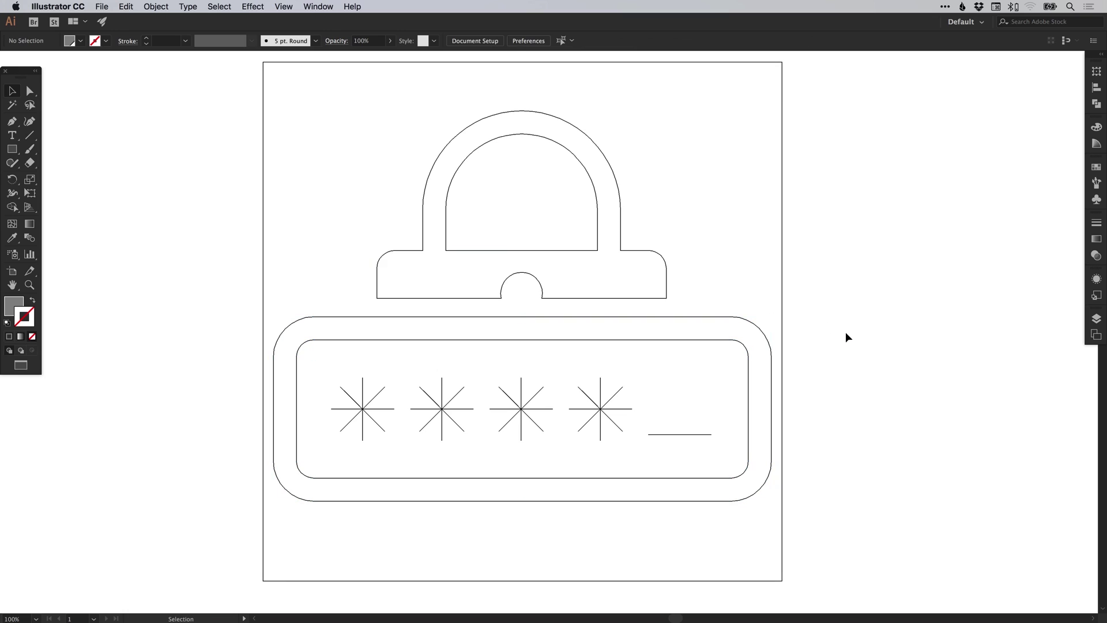
click(734, 343)
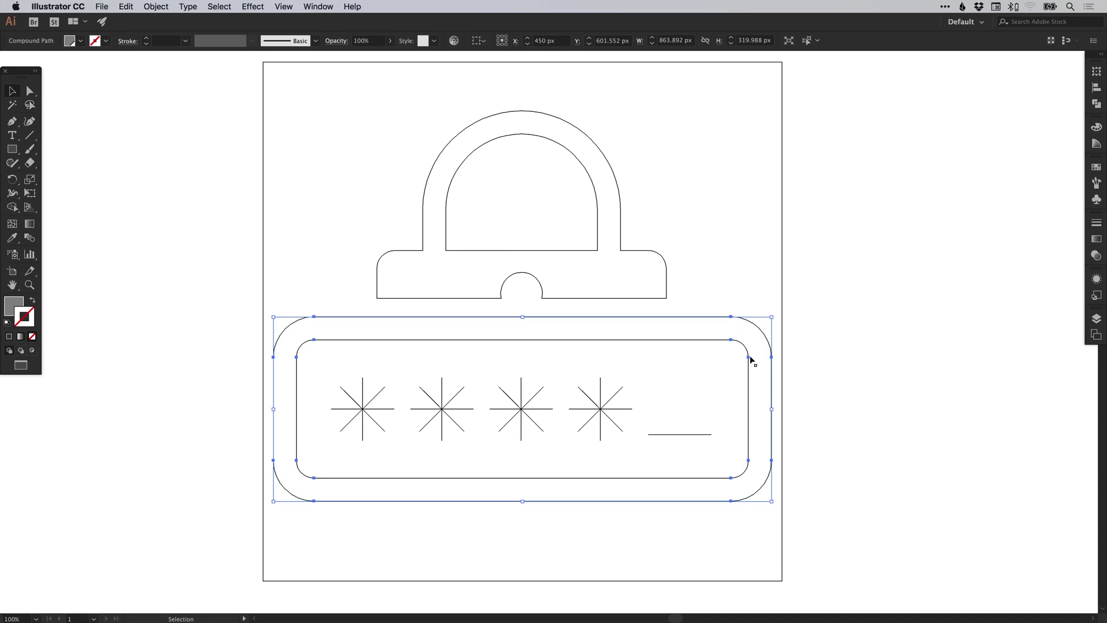
key(a)
key(super+y)
key(v)
drag(772, 316, 438, 441)
click(760, 333)
key(super+z)
key(super+z)
key(super+z)
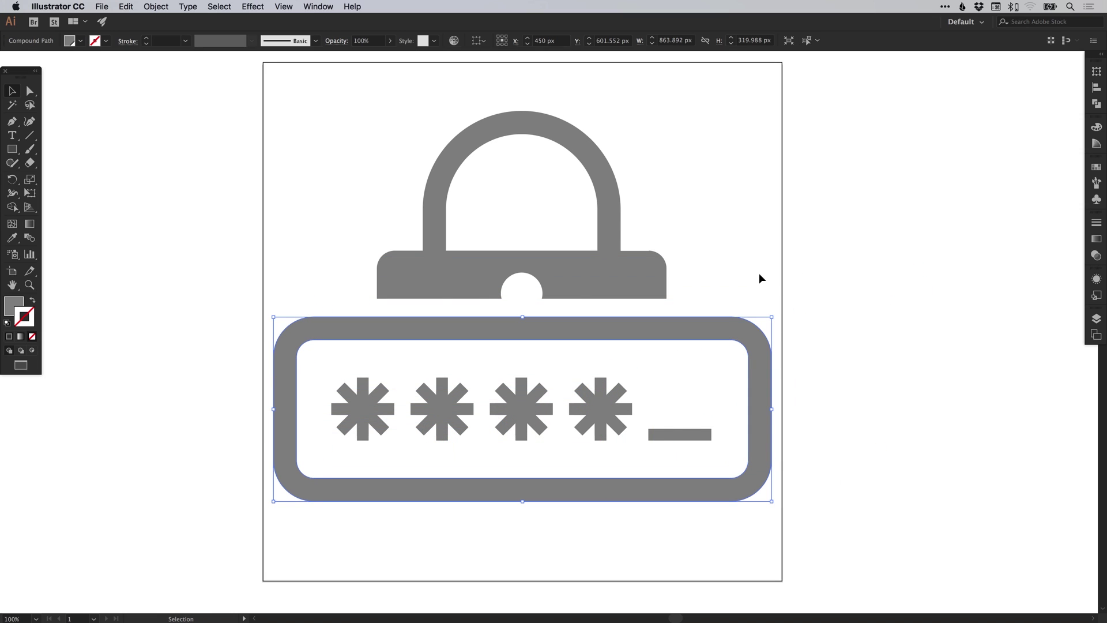
click(761, 279)
- Expand the four asterisks and underscore bar, Fill and Stroke ticked, into filled shapes
click(362, 411)
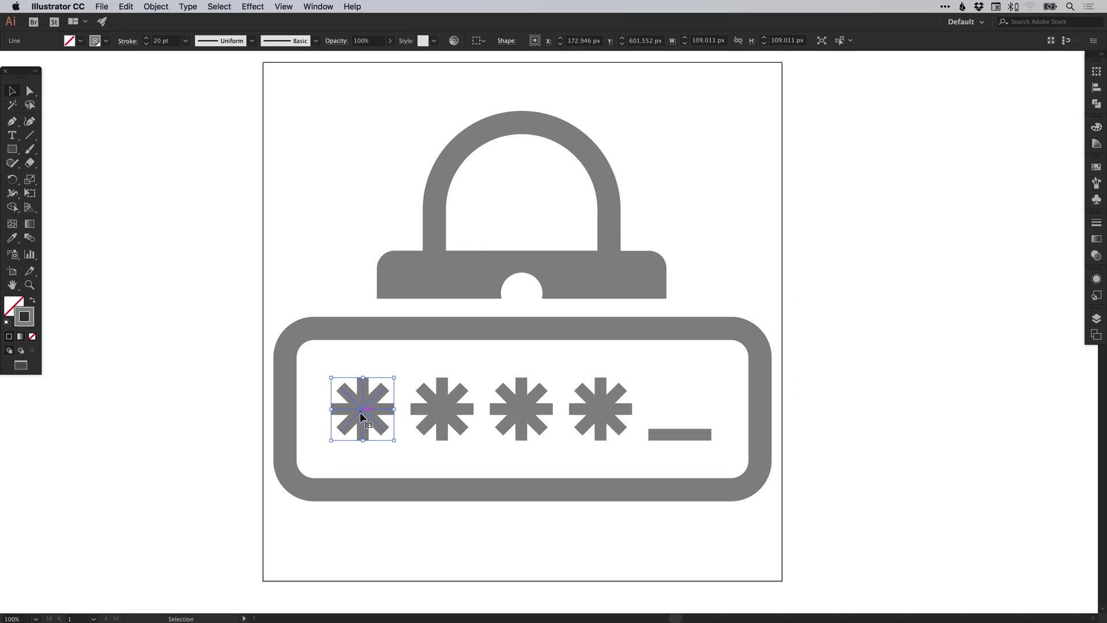
shift+click(442, 409)
shift+click(521, 411)
shift+click(602, 409)
shift+click(674, 436)
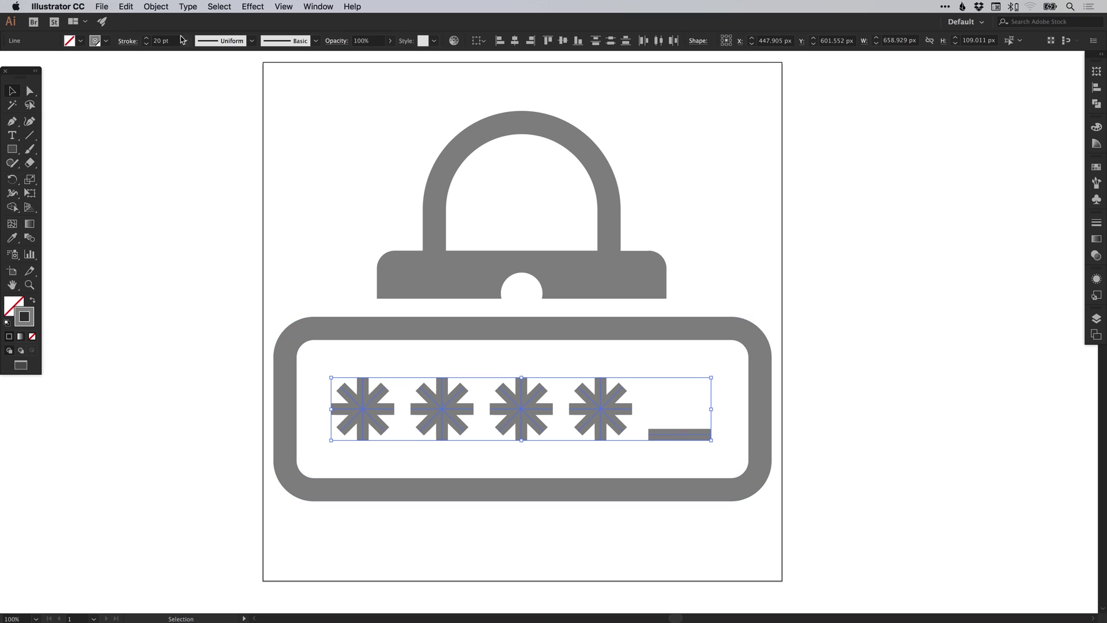
click(161, 7)
click(171, 121)
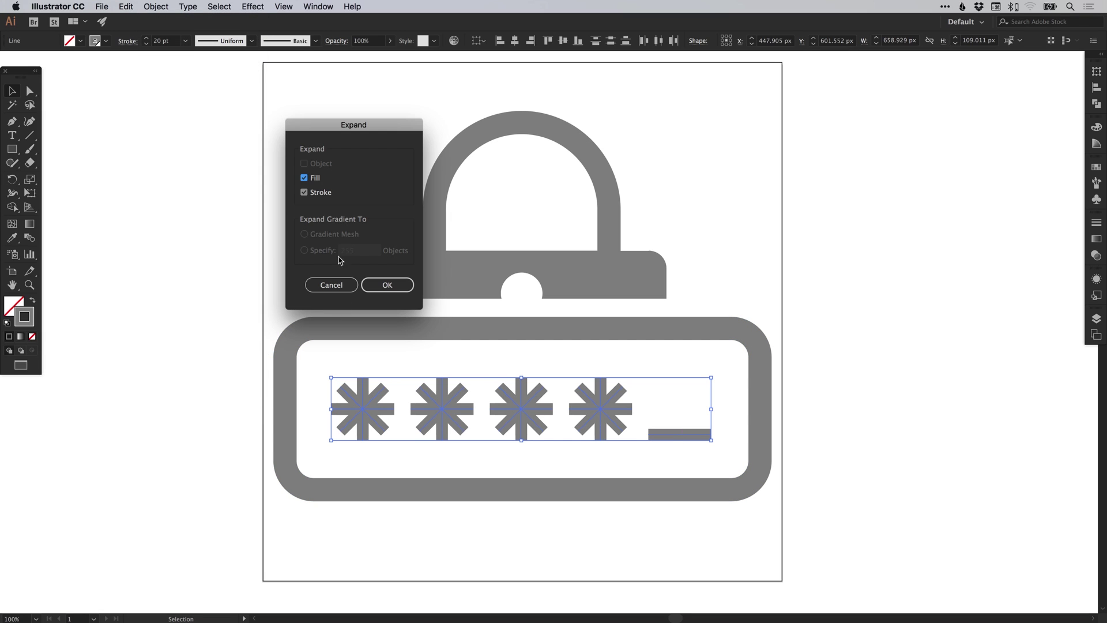
click(322, 192)
click(388, 285)
- Unite the first asterisk's overlapping pieces into one shape
click(224, 390)
drag(354, 396, 386, 447)
click(1100, 107)
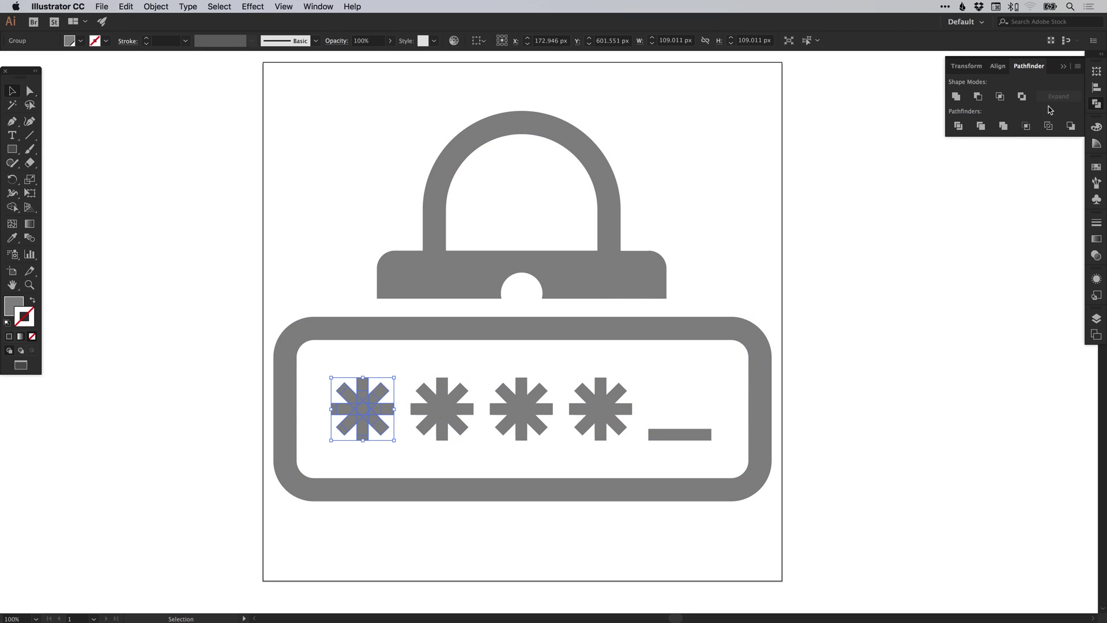
click(956, 98)
key(super+y)
- Unite the second, third and fourth asterisks, then select the whole password field
click(414, 378)
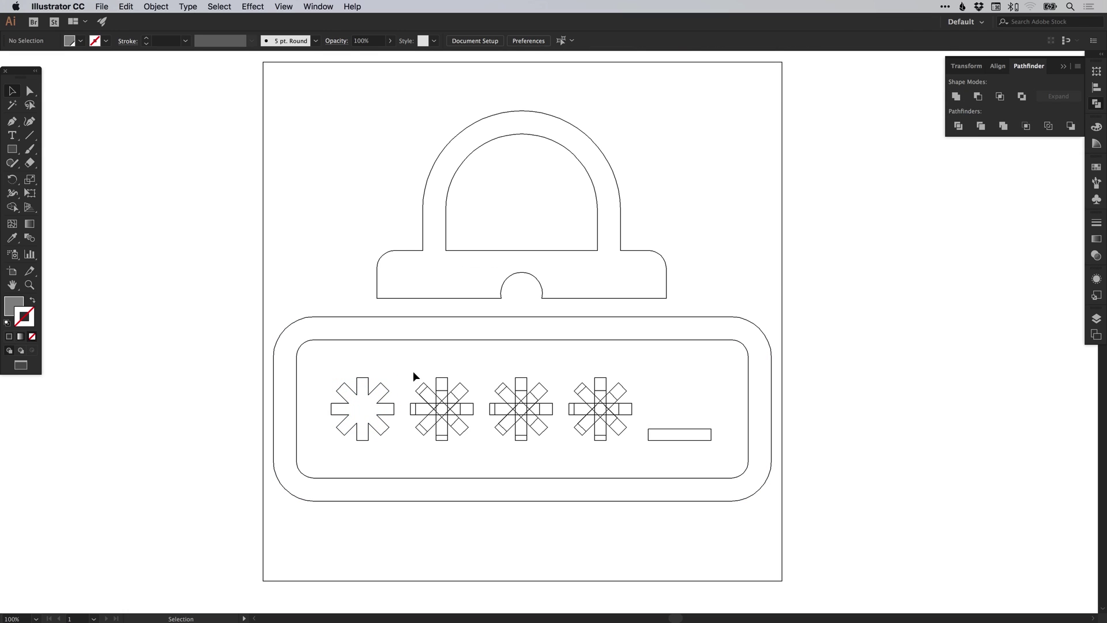
drag(457, 430, 526, 433)
click(957, 96)
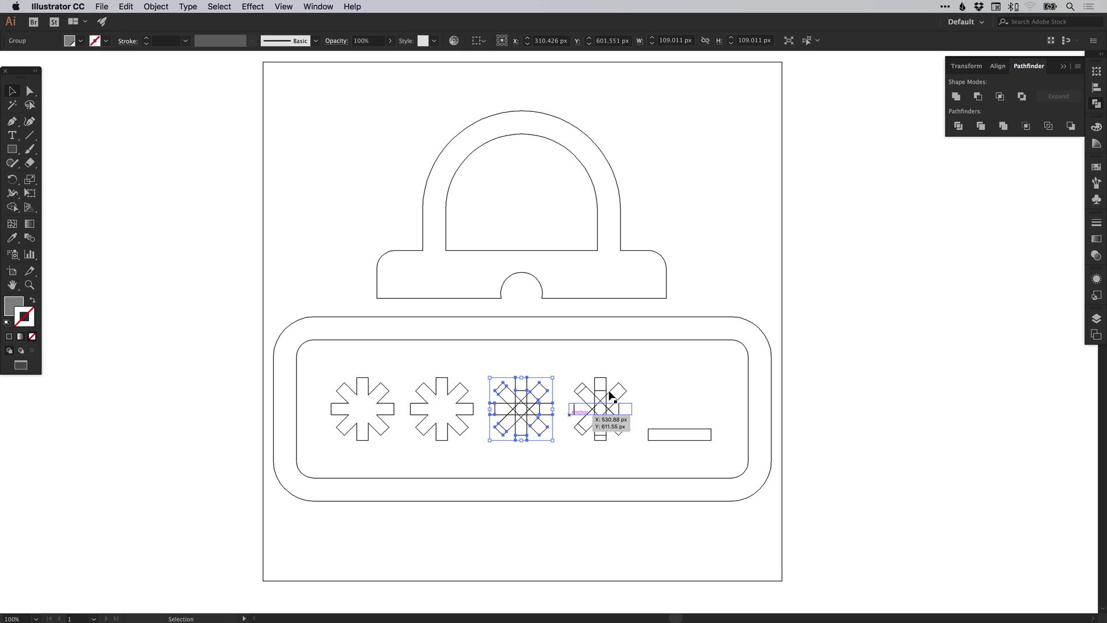
click(956, 96)
drag(589, 392, 622, 383)
click(956, 96)
click(872, 303)
key(super+y)
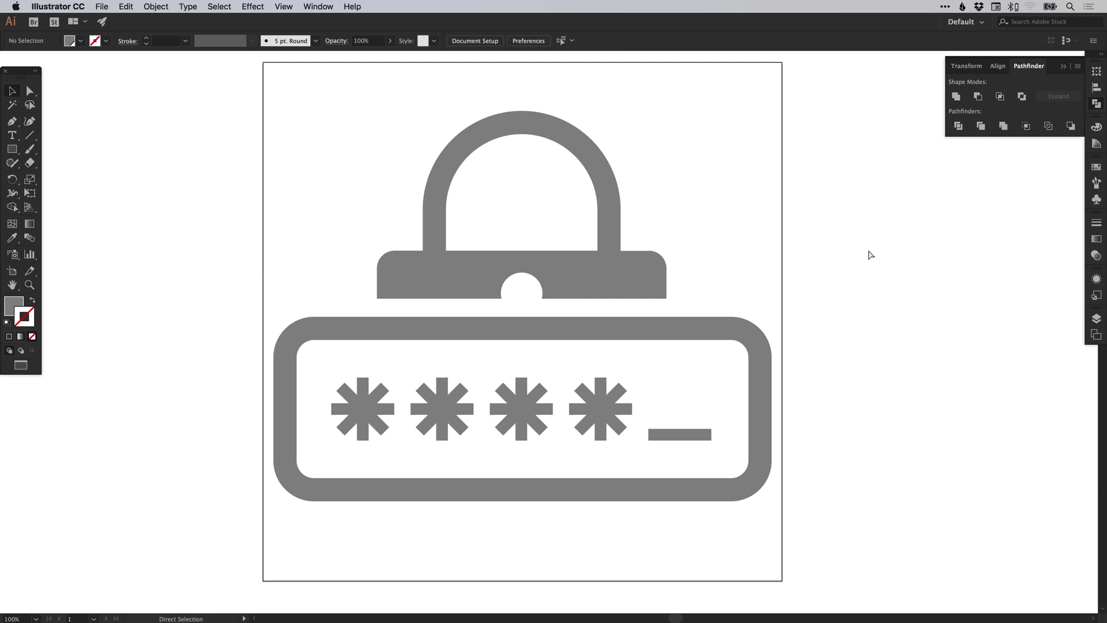
drag(217, 348, 846, 499)
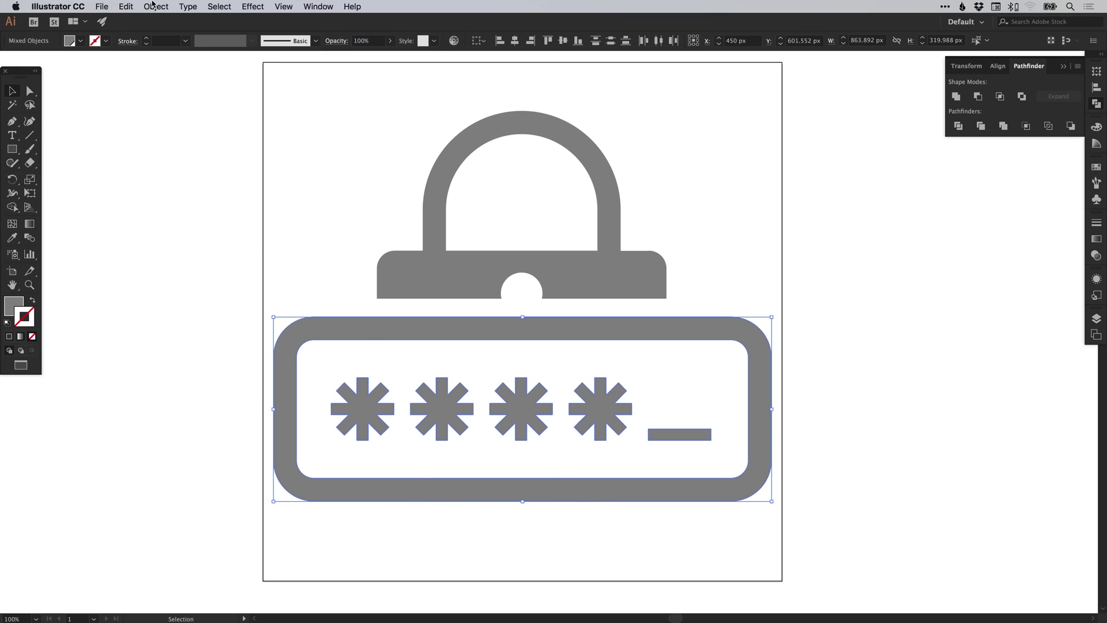
- Group the password field with its asterisks and underscore
click(151, 6)
click(167, 54)
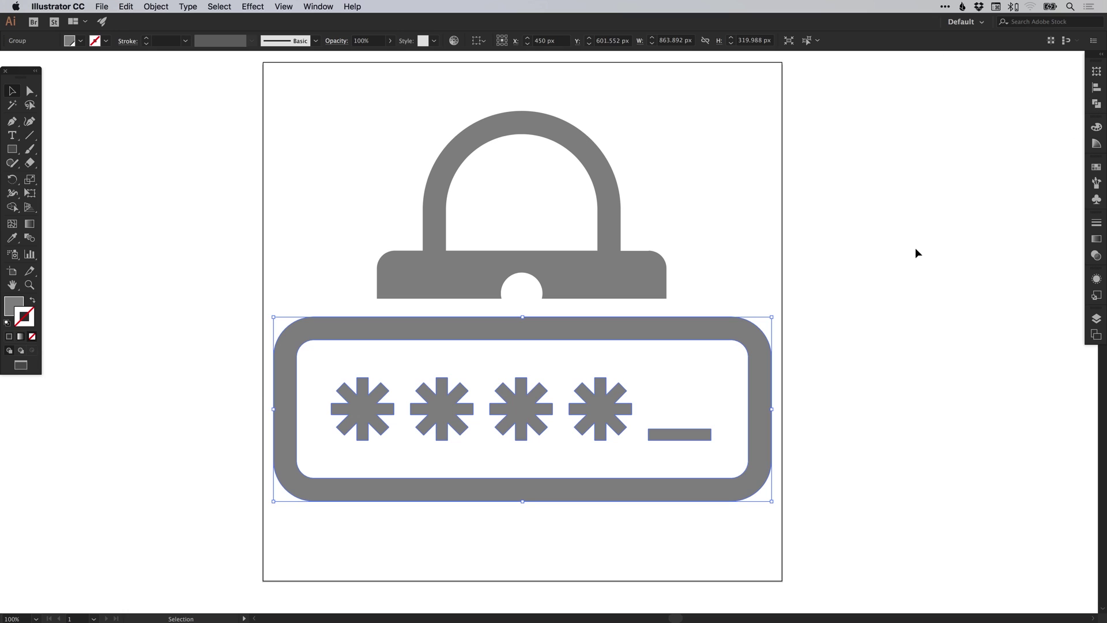
drag(739, 327, 669, 373)
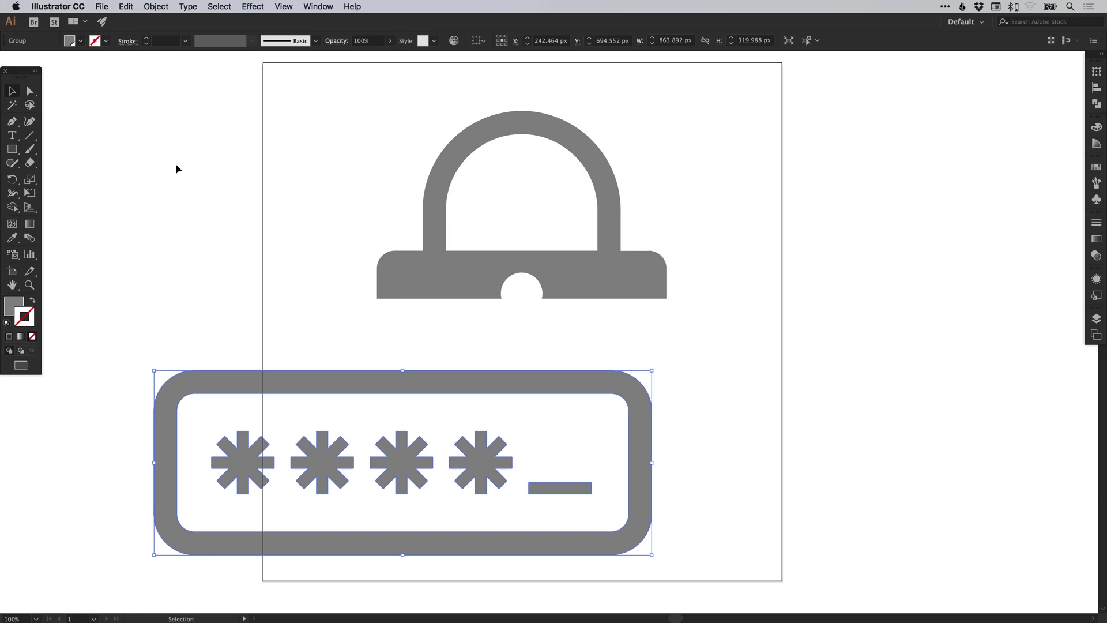
- Centre the lock horizontally over the field and move the field up to close the gap
drag(200, 192, 781, 512)
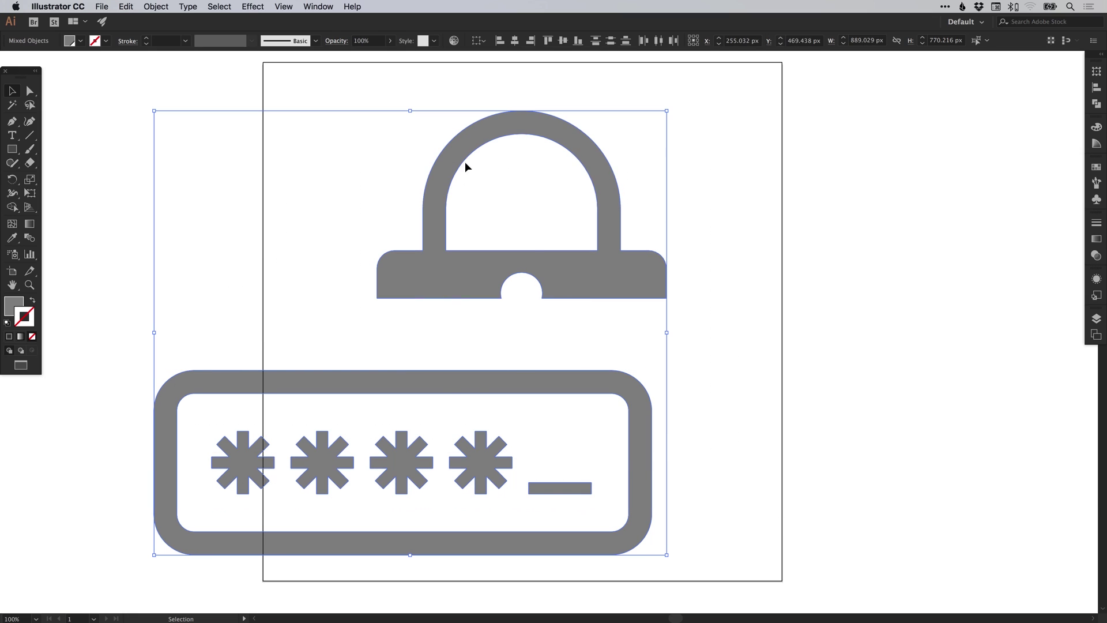
click(515, 40)
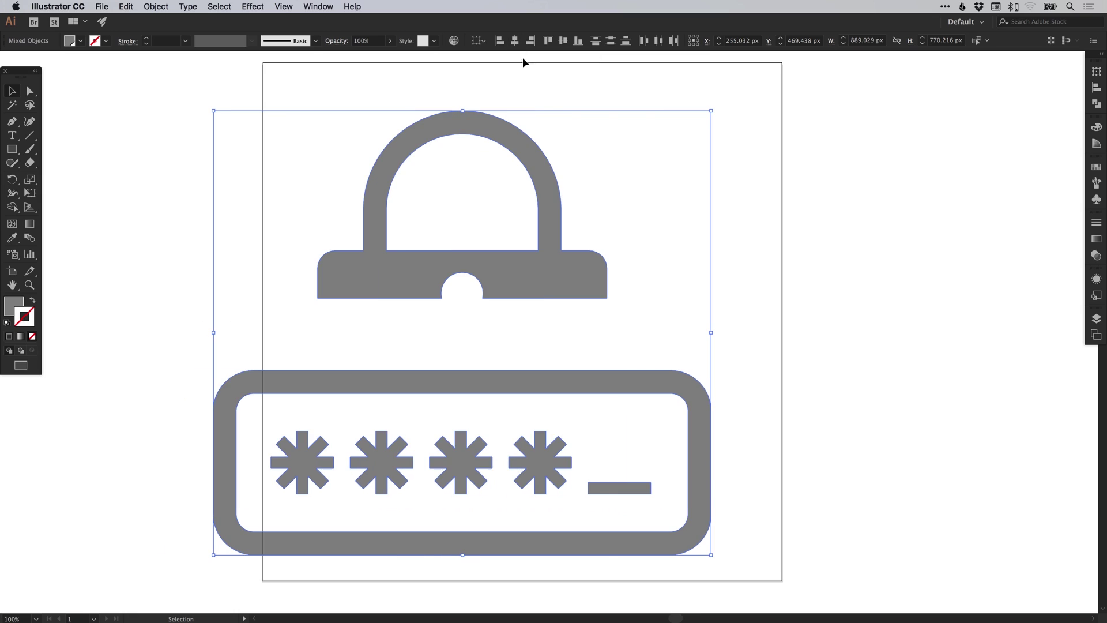
drag(548, 278, 610, 267)
key(super+shift+a)
drag(590, 369, 594, 322)
key(super+shift+a)
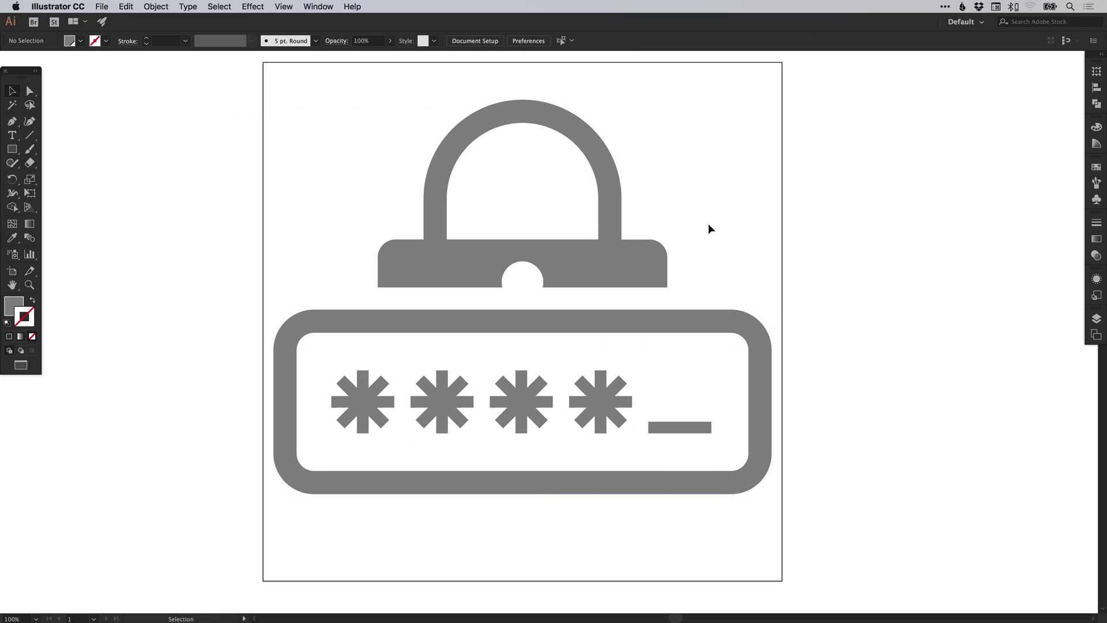
- Group lock and field into one icon and scale it to 636.351 × 504 px
drag(859, 182, 292, 402)
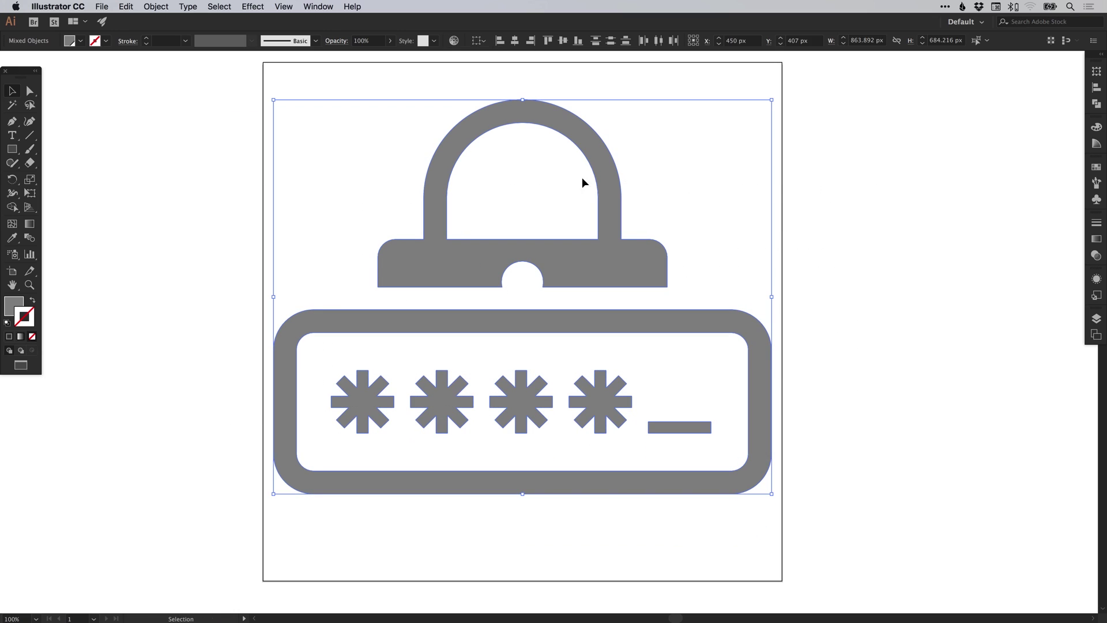
click(155, 7)
click(168, 49)
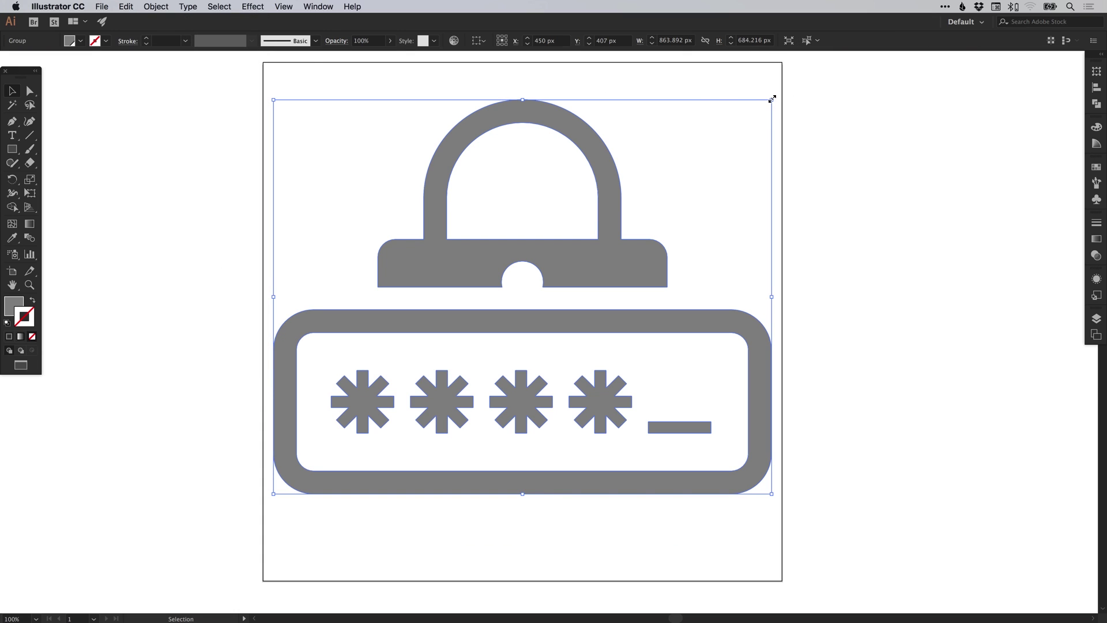
drag(773, 99, 732, 153)
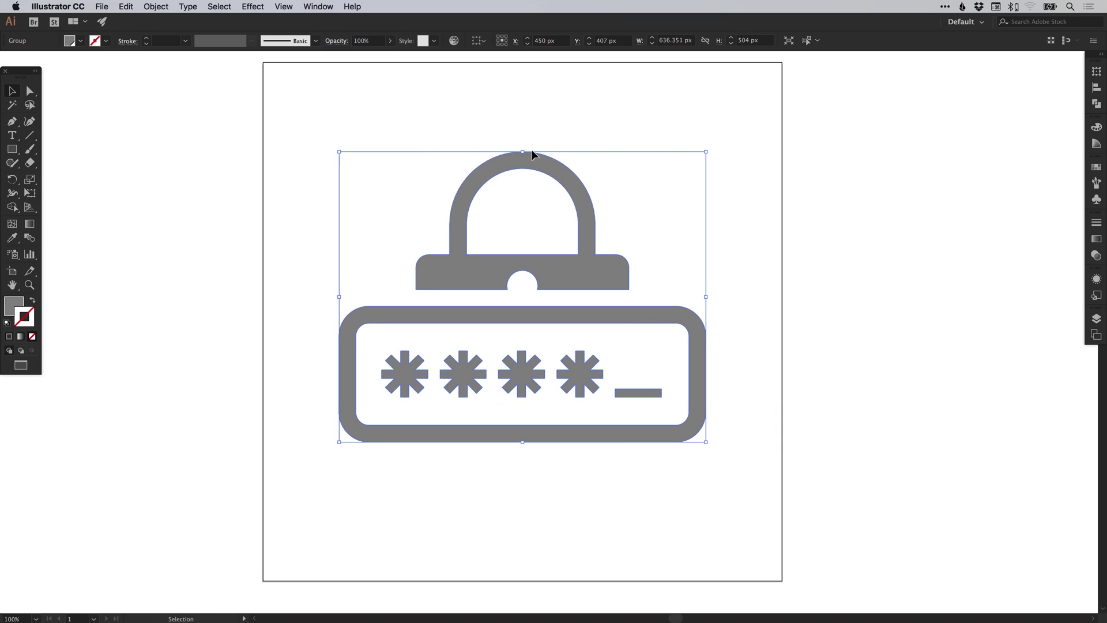
- Vertically centre the grouped icon relative to the artboard using Align to Artboard
click(481, 41)
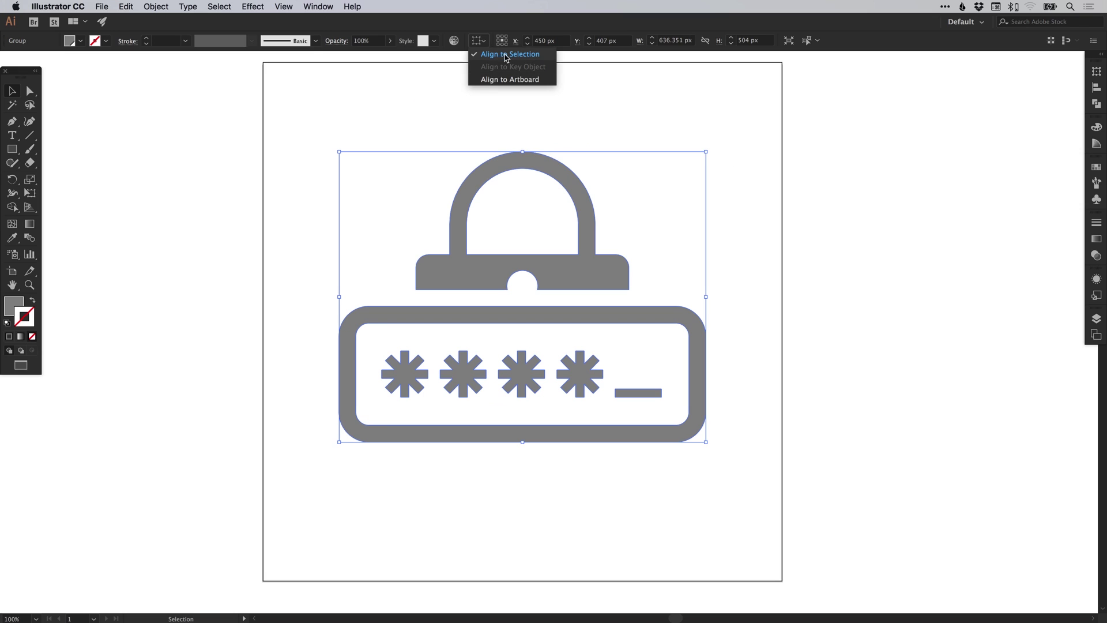
click(504, 80)
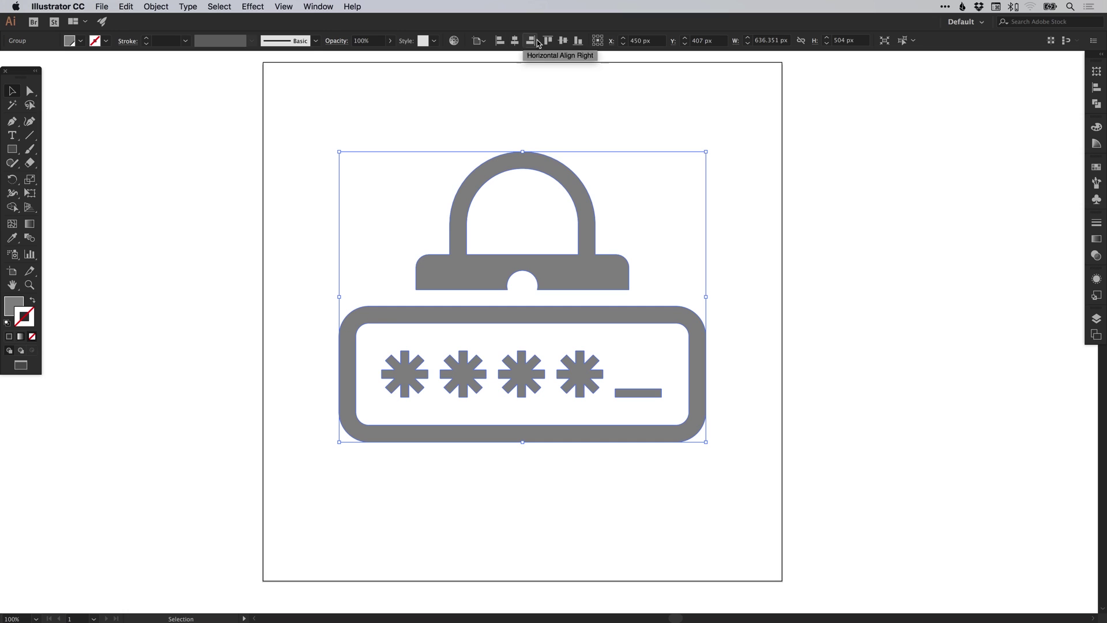
click(563, 41)
click(742, 213)
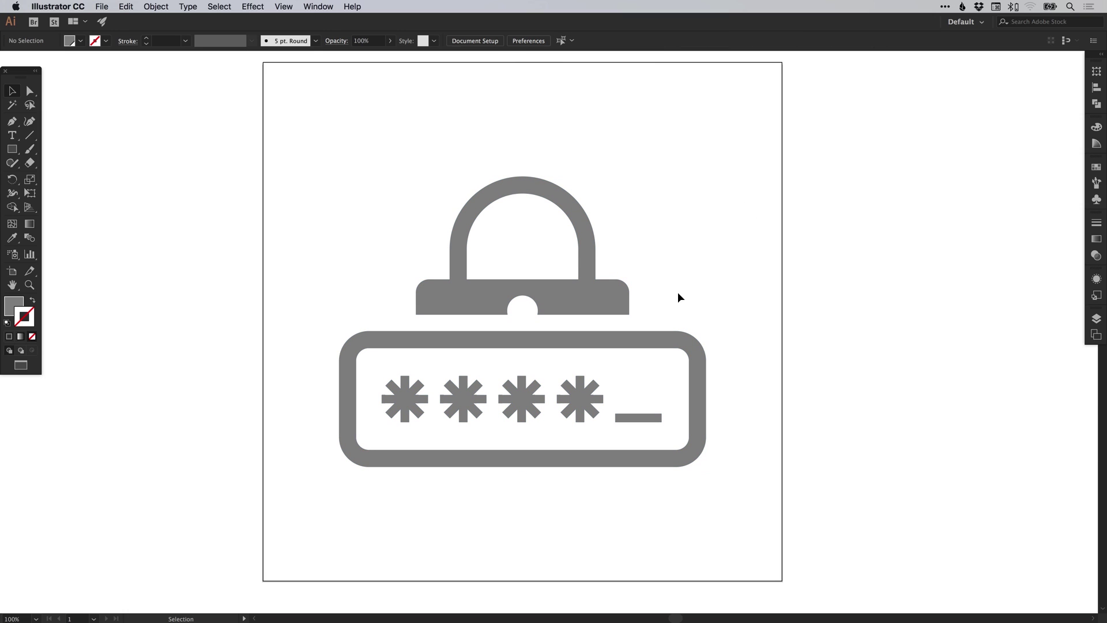
scroll(704, 283, left, 2)
scroll(705, 282, up, 1)
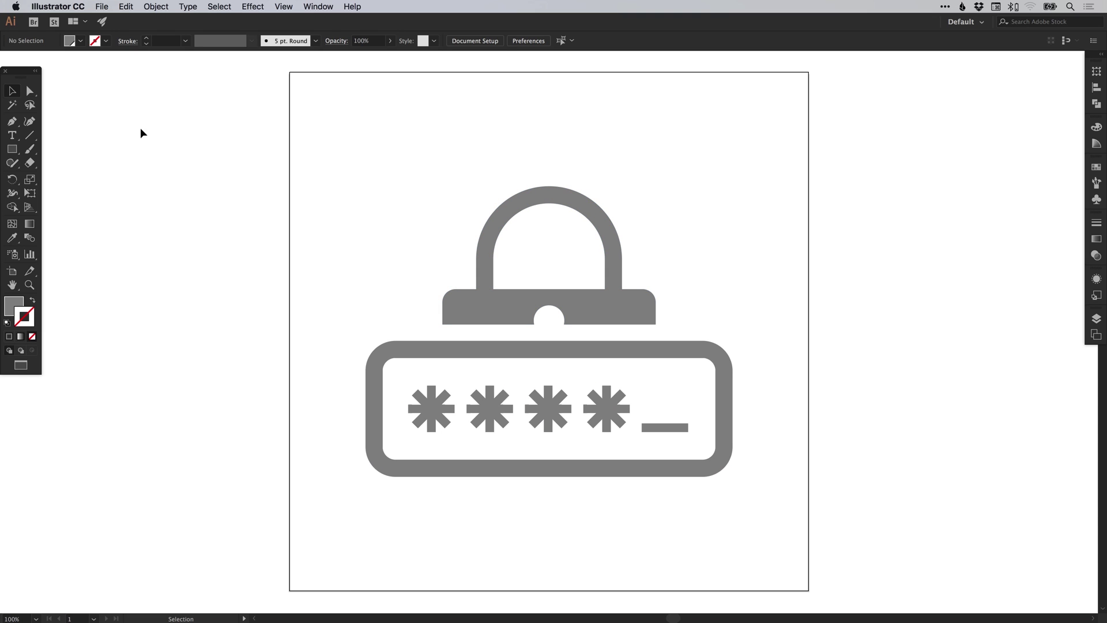
- Fill the padlock with the dark charcoal swatch, undoing an accidental stroke
click(30, 92)
click(484, 309)
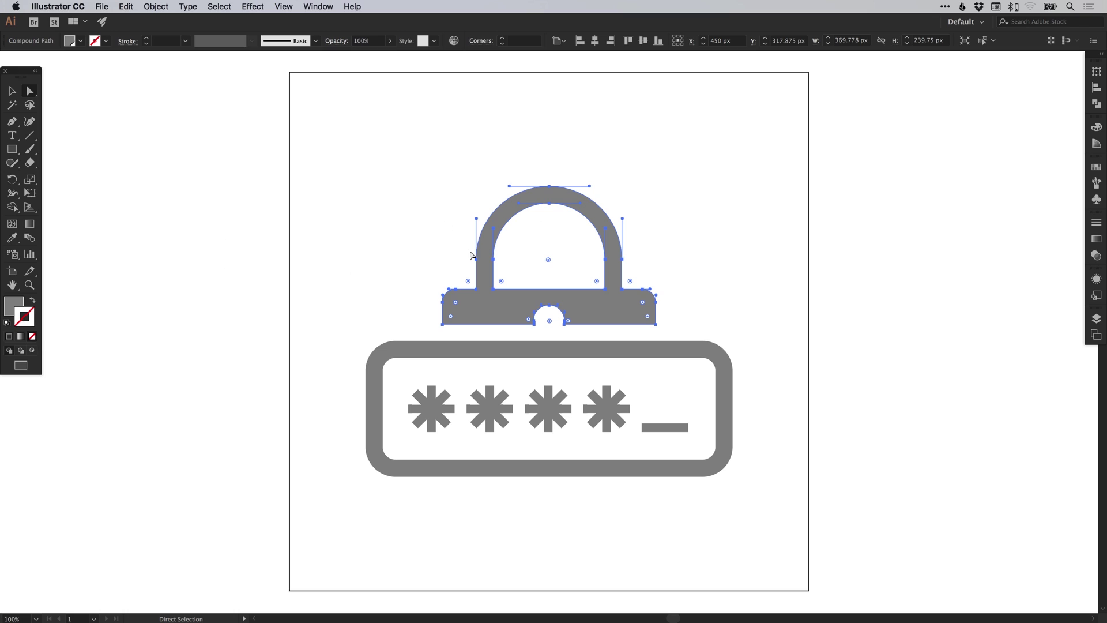
click(1095, 168)
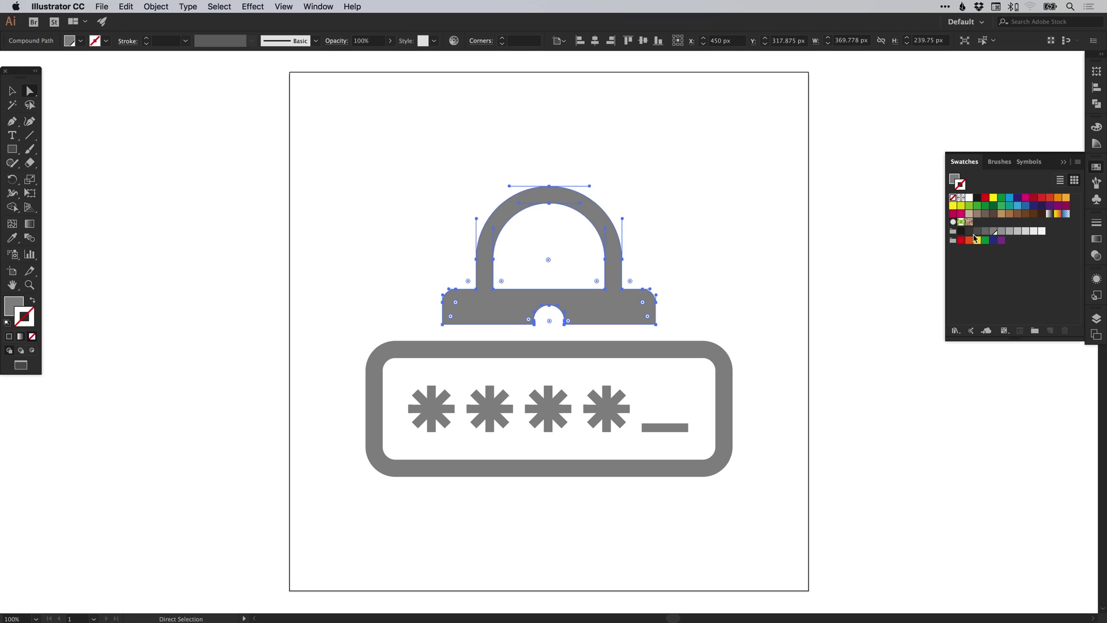
click(977, 233)
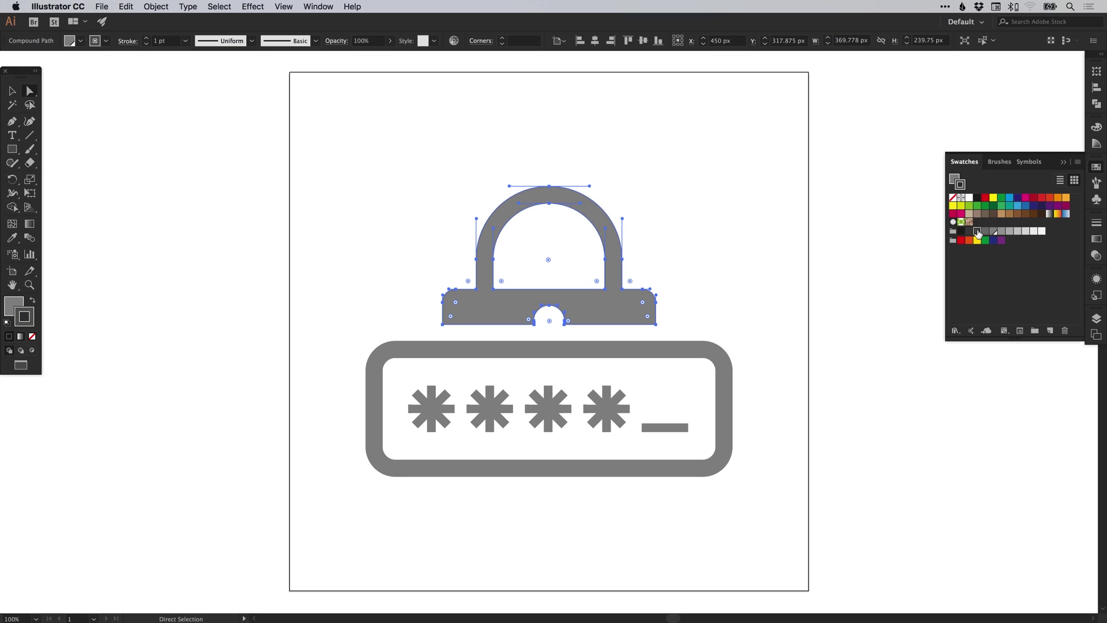
key(super+z)
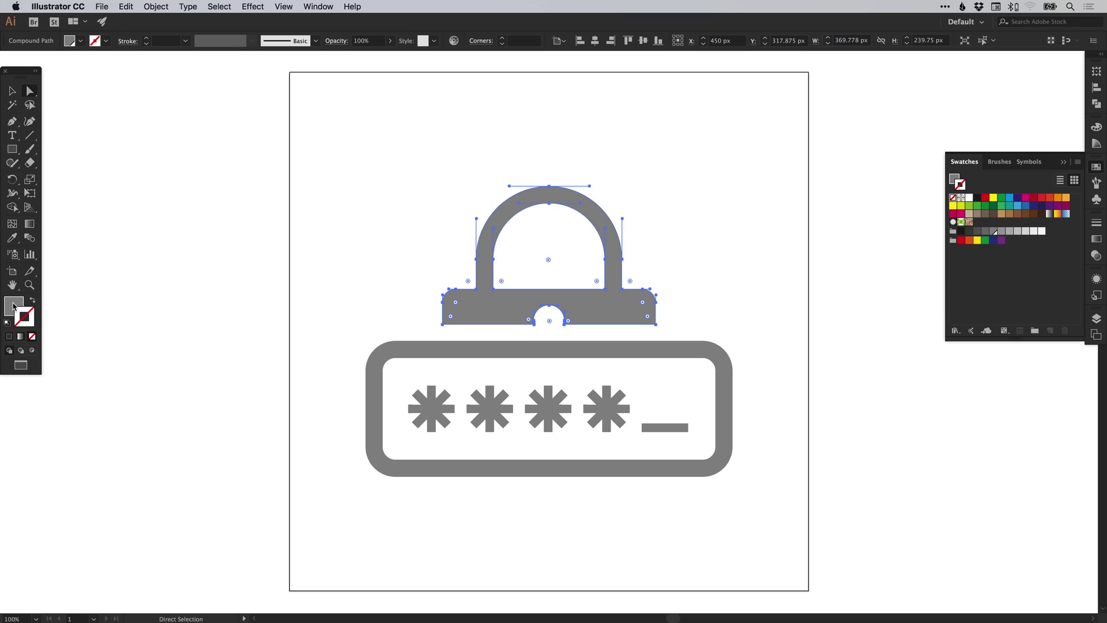
click(11, 309)
click(1095, 168)
click(970, 231)
shift+click(681, 349)
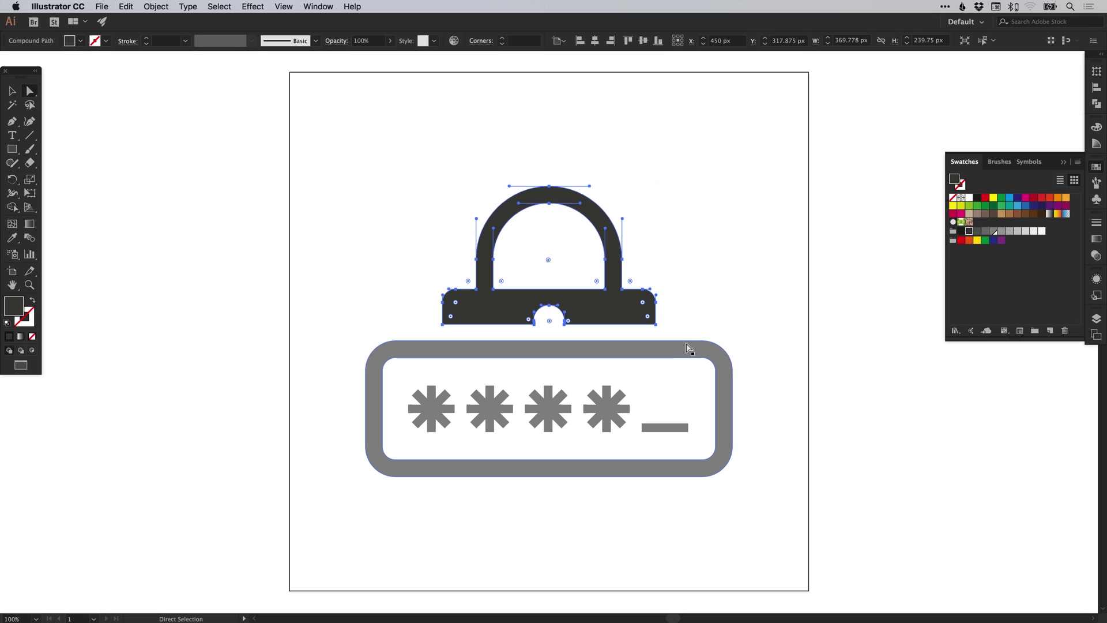
click(682, 350)
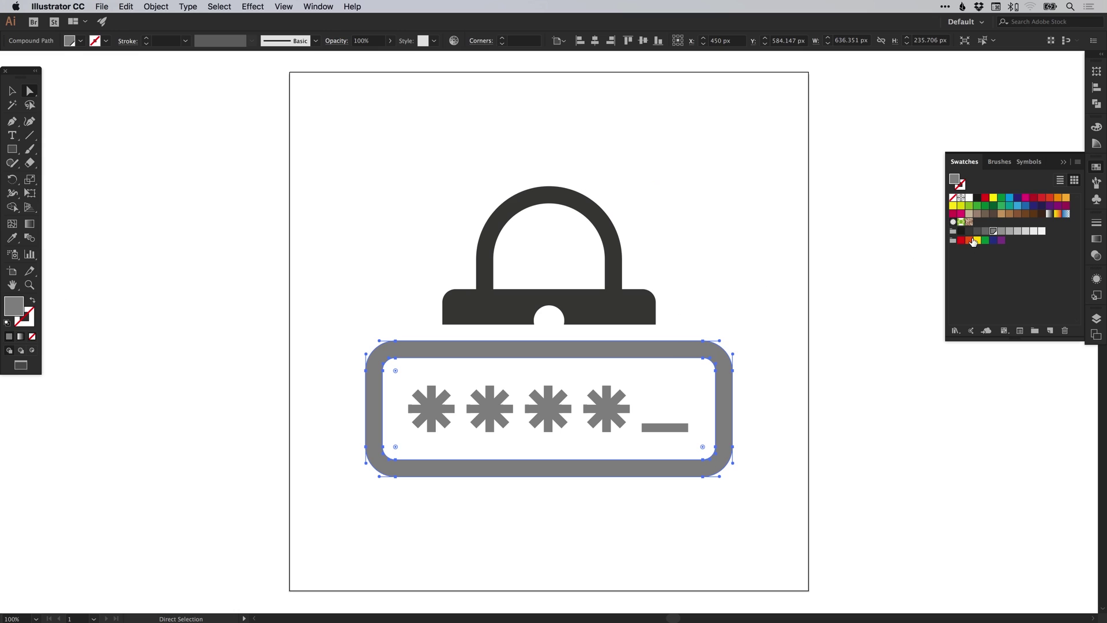
- Fill the password field frame blue and adjust the swatch to roughly R 84, B 220
click(1018, 207)
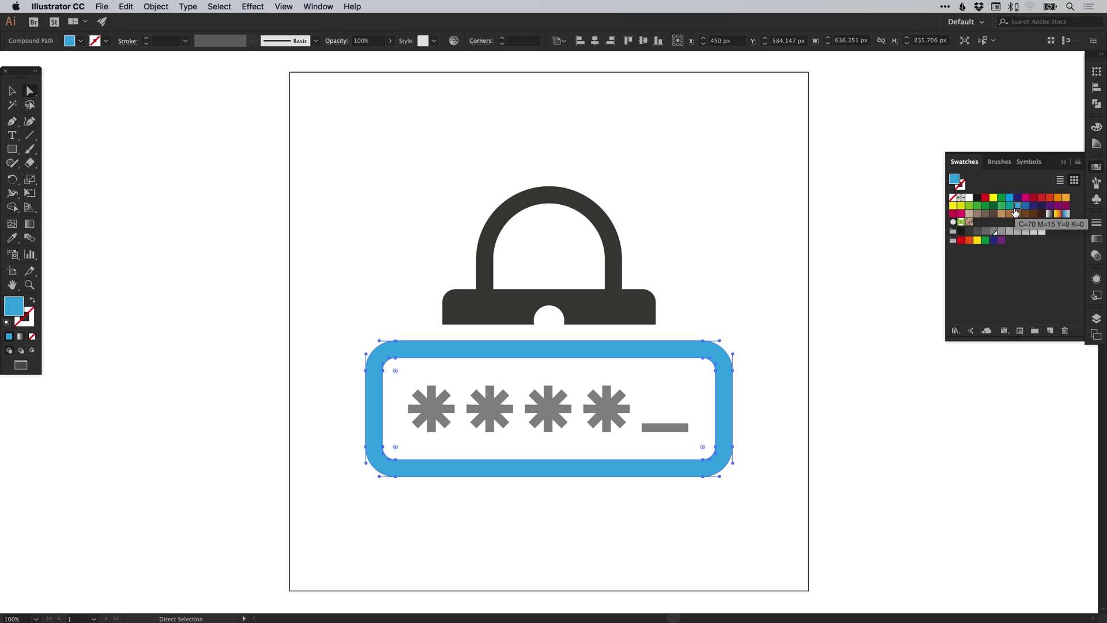
double_click(1018, 207)
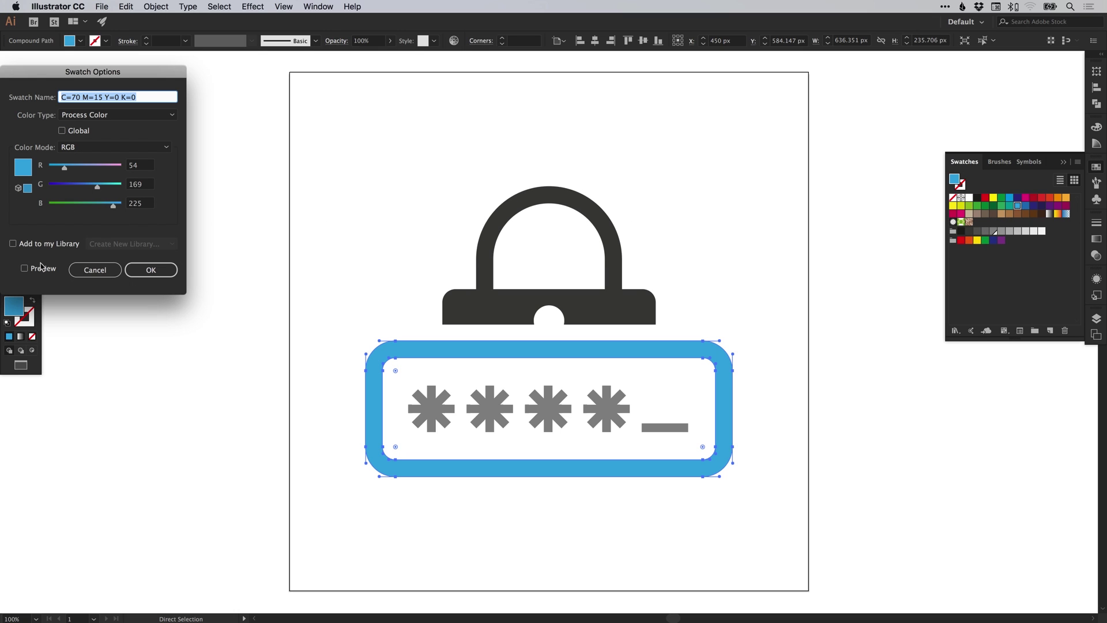
drag(97, 185, 85, 184)
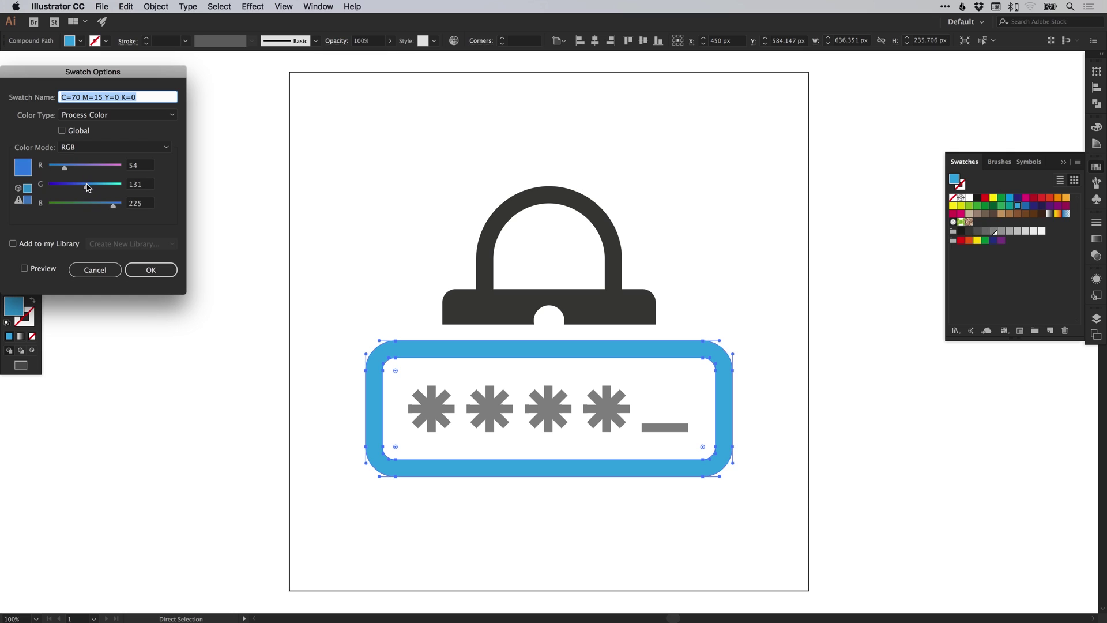
click(105, 205)
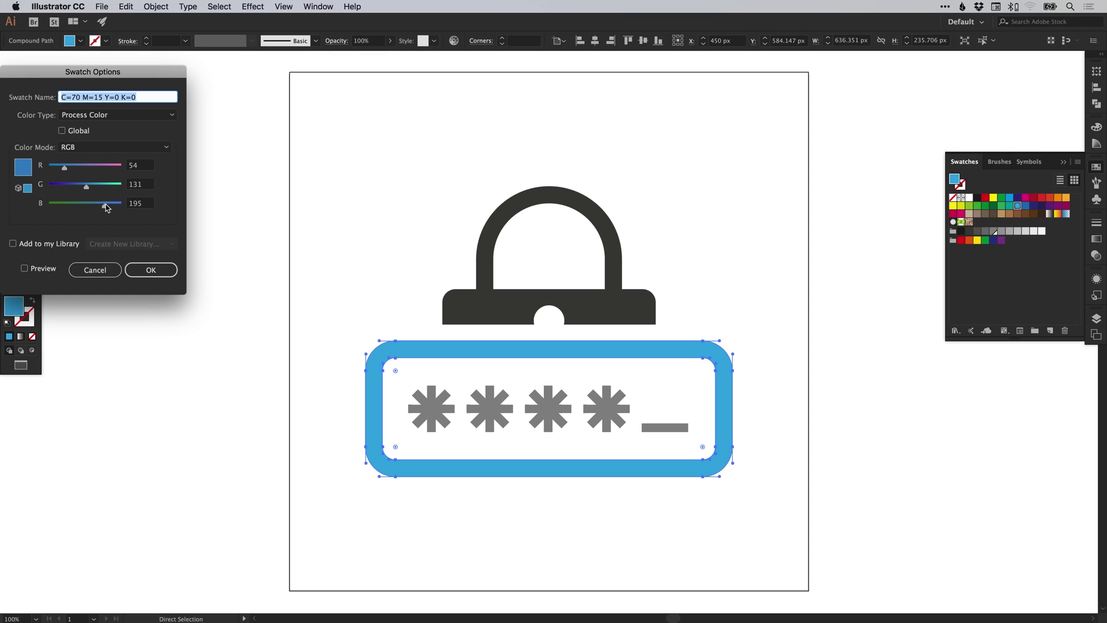
click(52, 265)
drag(109, 207, 113, 207)
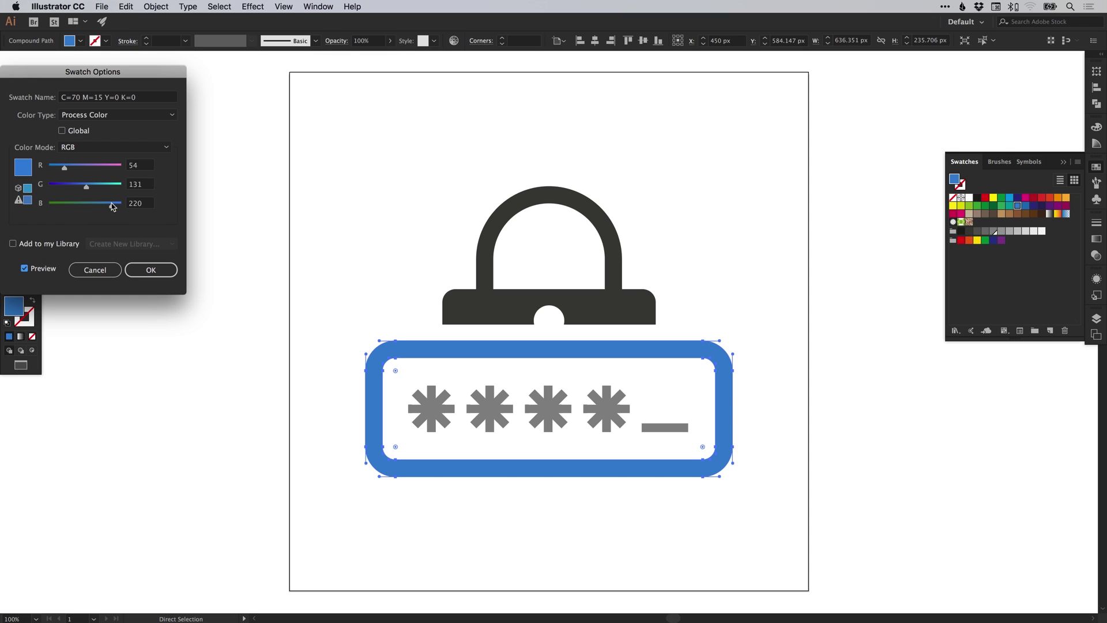
drag(71, 169, 74, 170)
click(98, 194)
click(150, 270)
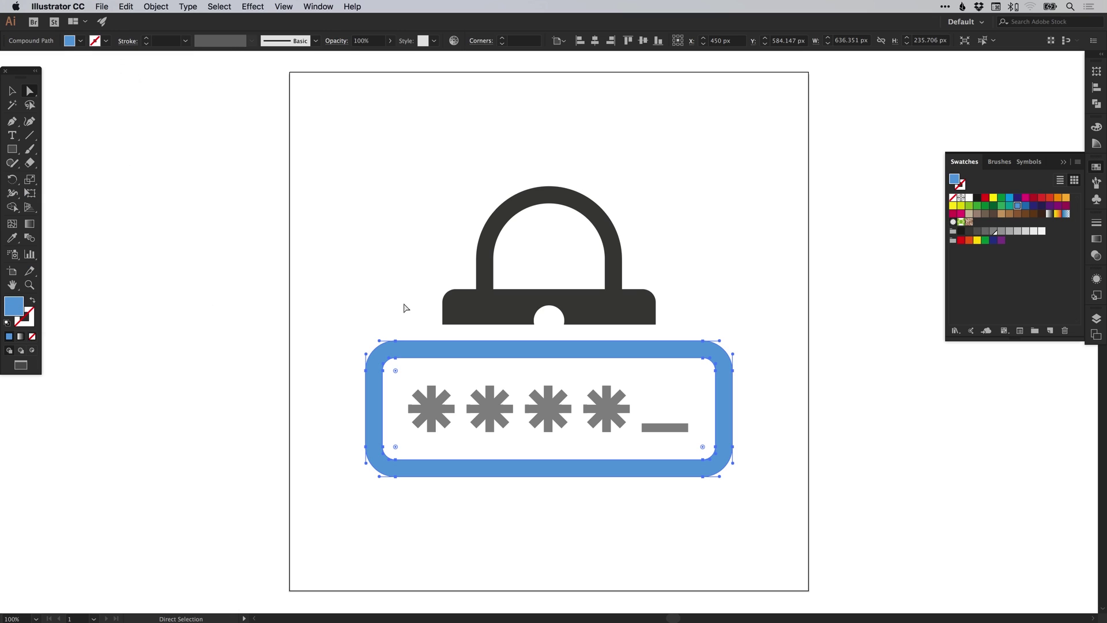
- Make the adjusted blue swatch a Global colour
drag(420, 371, 689, 433)
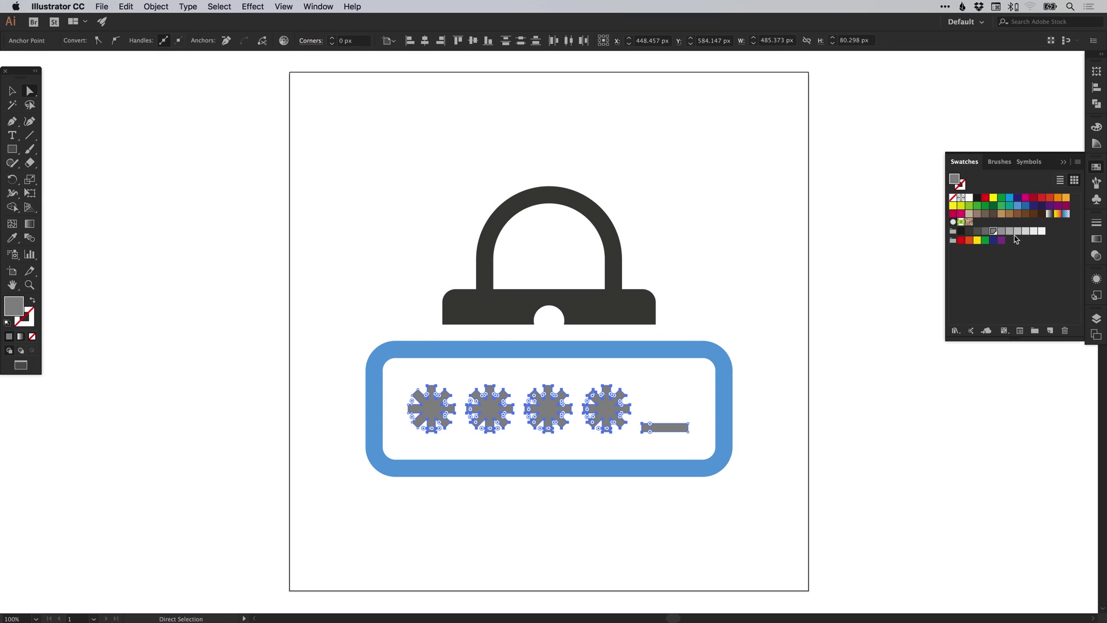
click(682, 350)
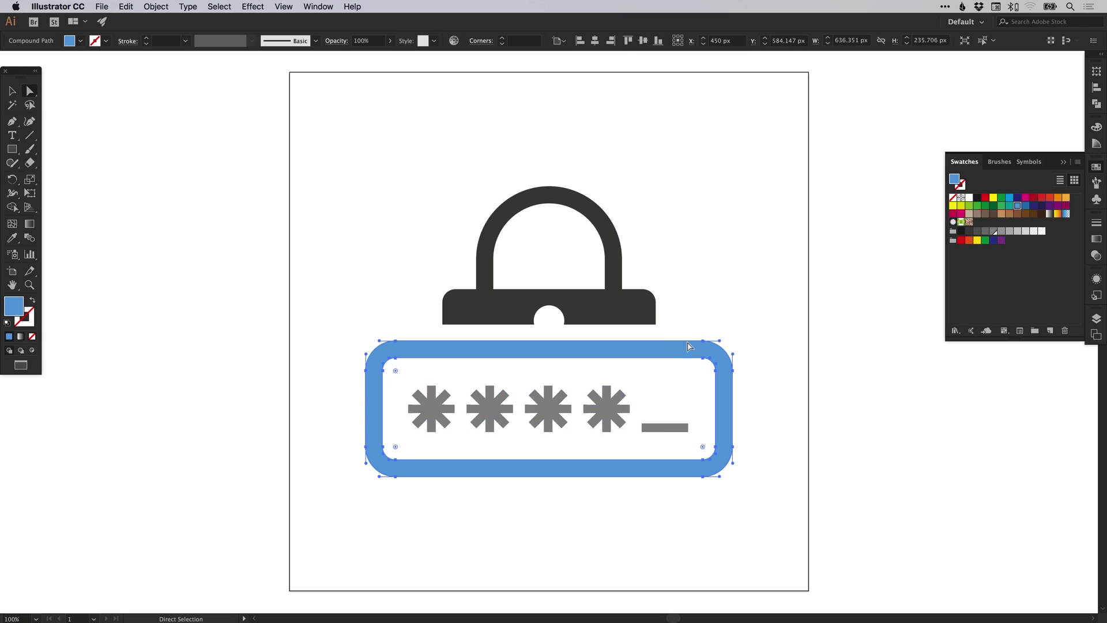
double_click(1018, 206)
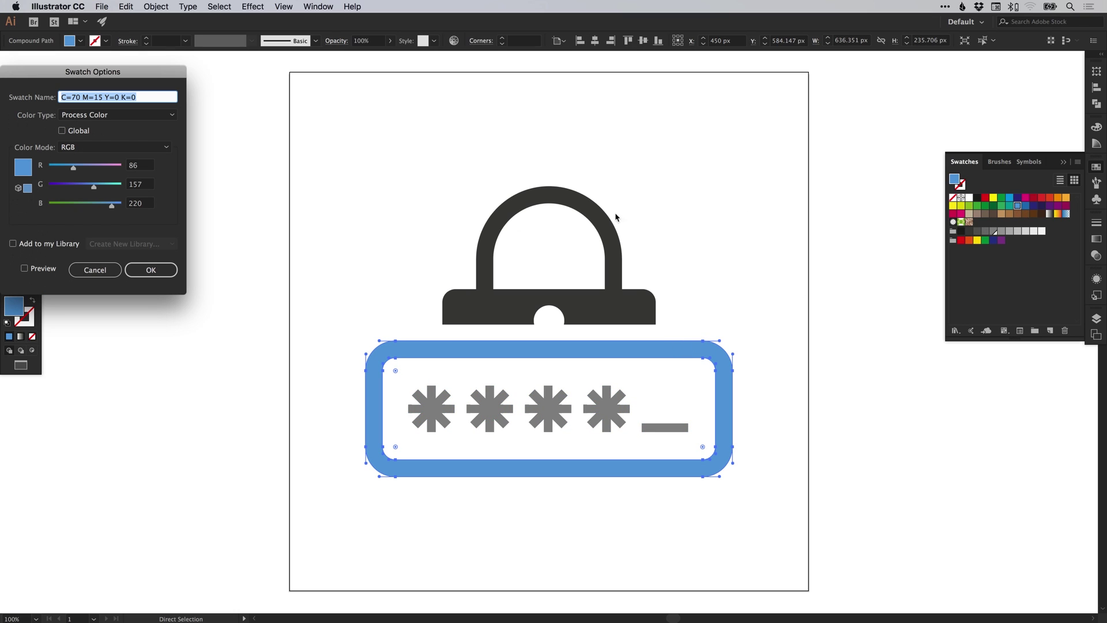
click(62, 131)
click(150, 270)
- Apply the global blue to the asterisks and underscore
drag(418, 375, 666, 444)
click(1017, 206)
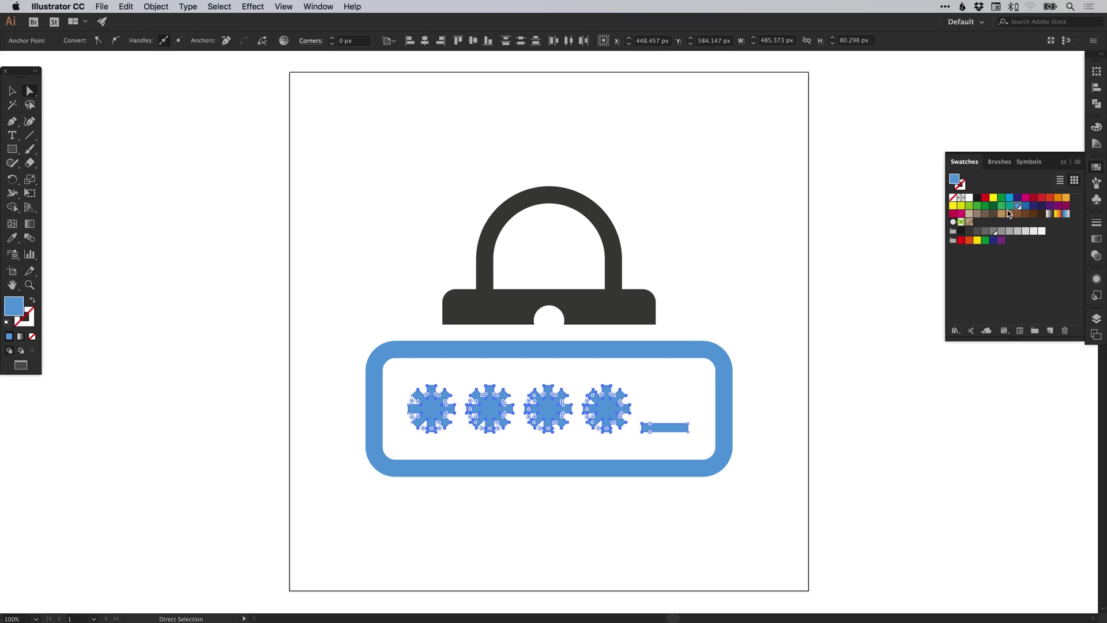
click(617, 327)
key(v)
click(12, 148)
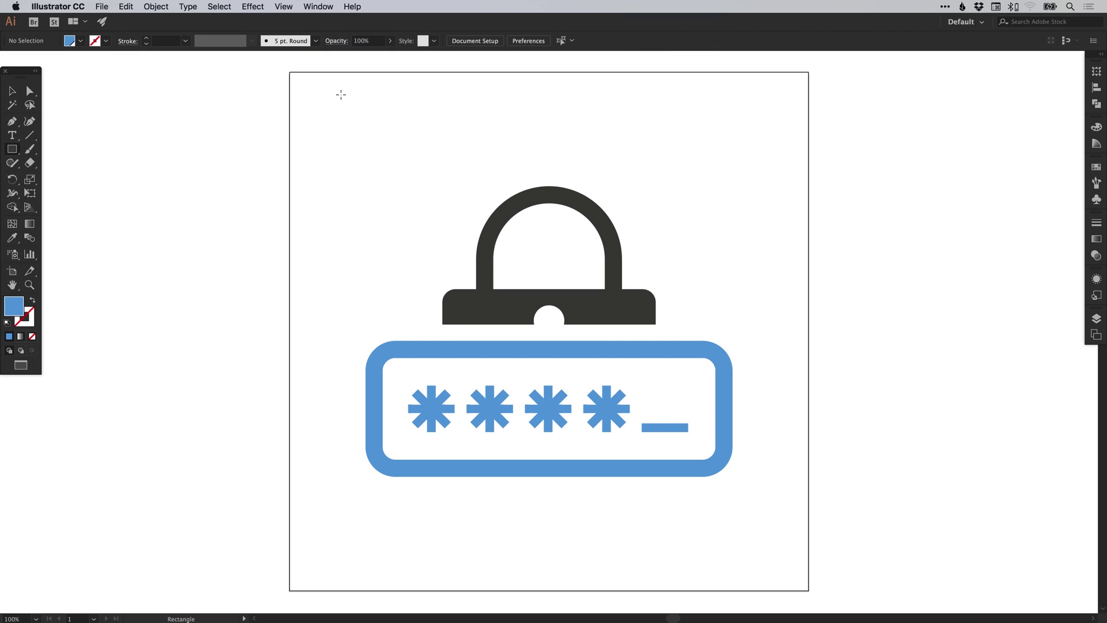
- Draw an artboard-sized rectangle, send it to the back and fill it light grey
drag(290, 72, 809, 591)
key(v)
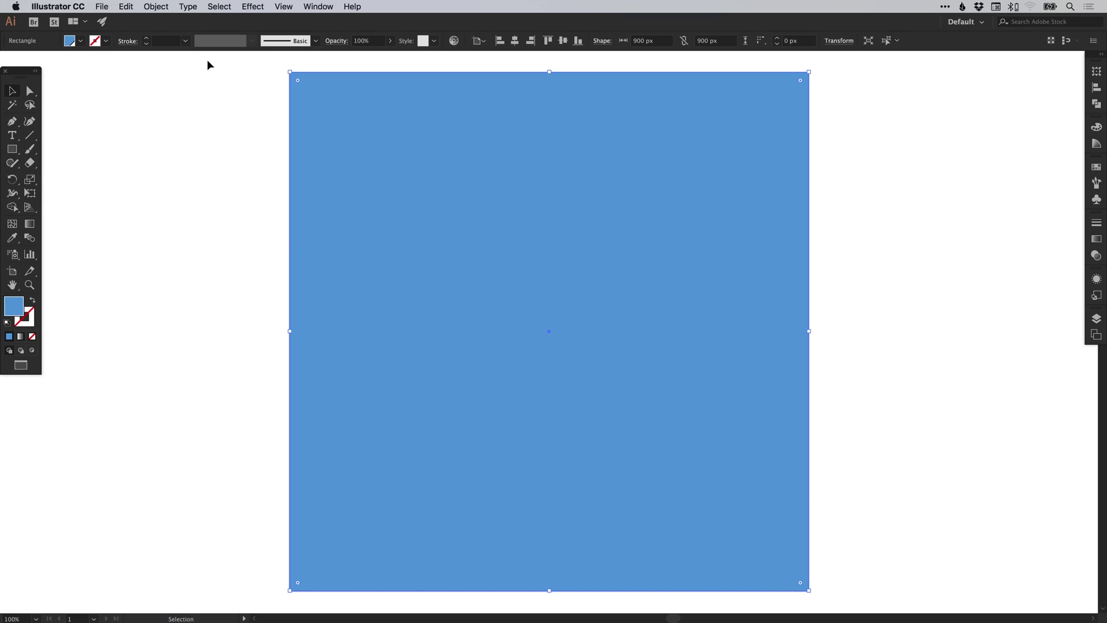
click(156, 7)
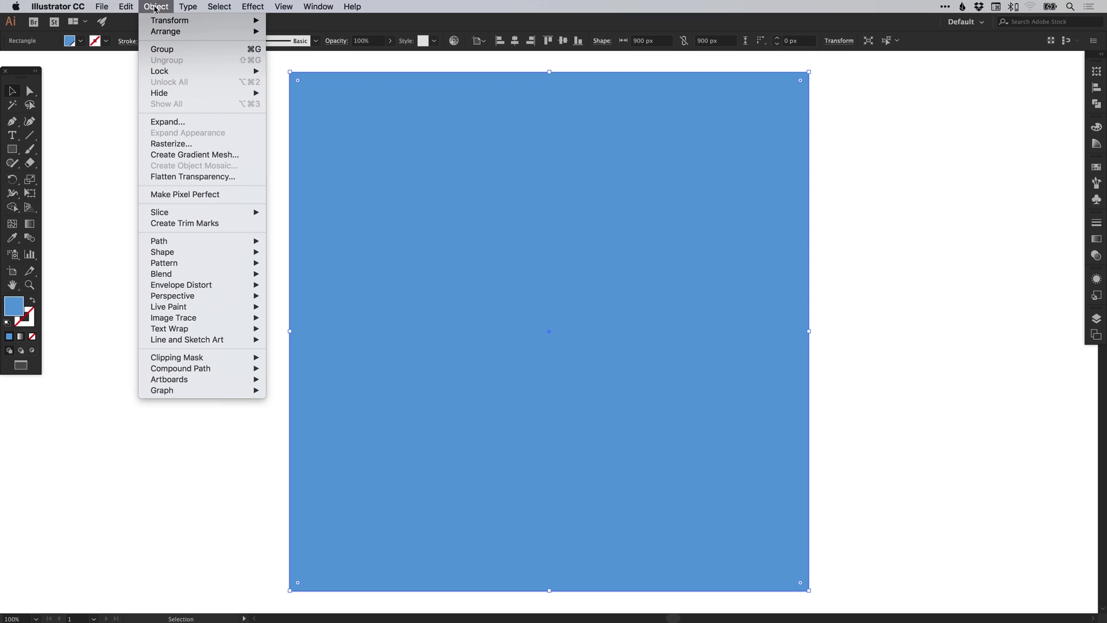
mouse_move(173, 31)
click(313, 64)
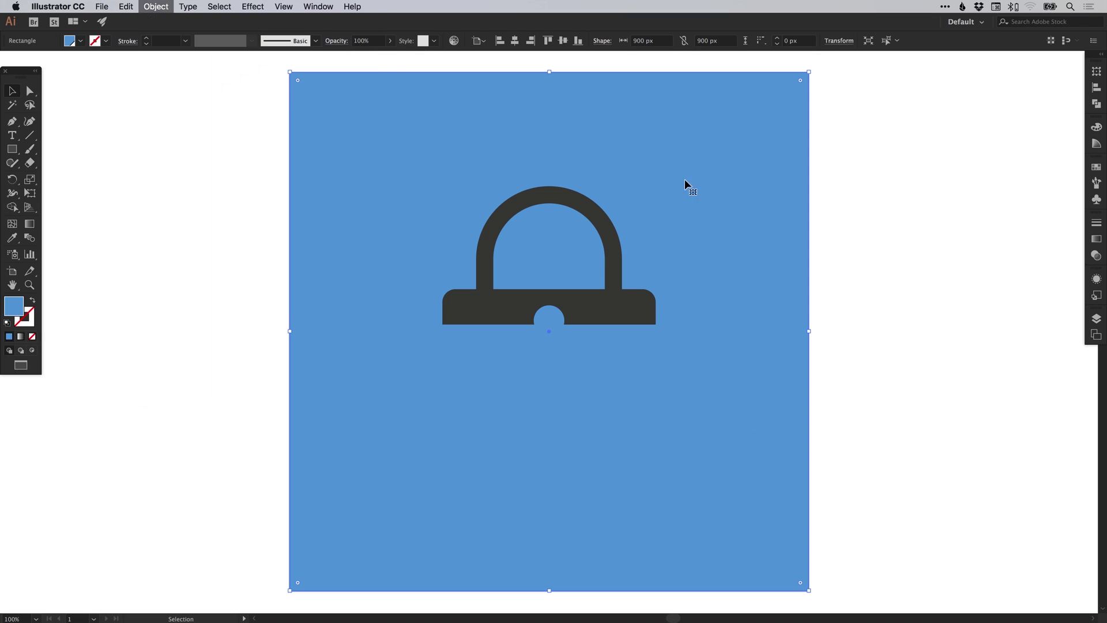
click(1096, 166)
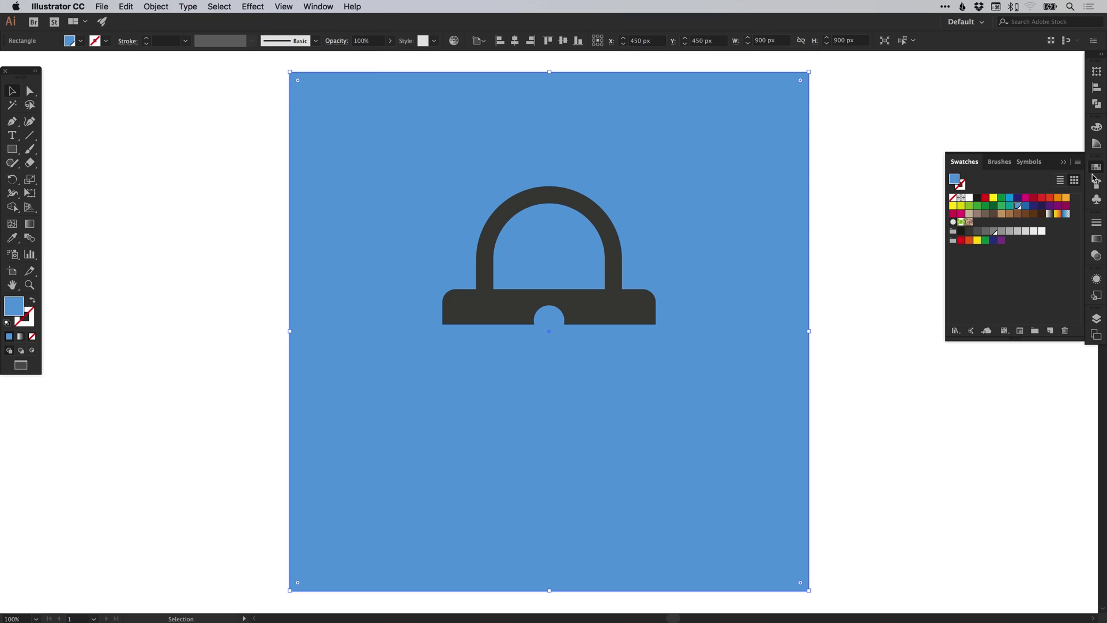
click(1042, 232)
click(1096, 166)
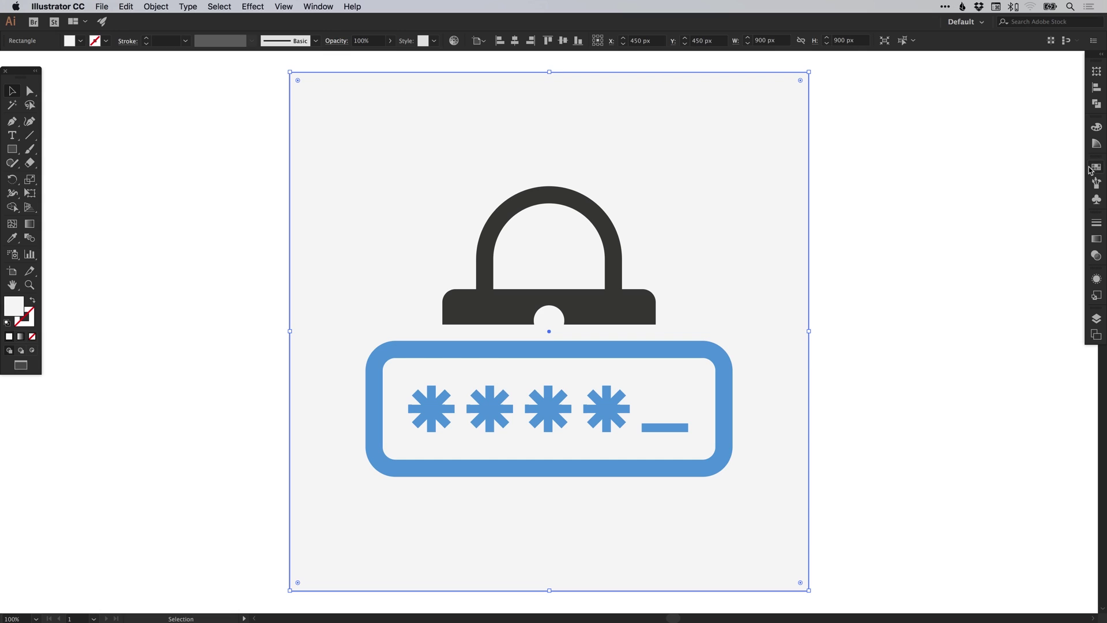
- Lock the grey background rectangle so it can no longer be selected
click(154, 7)
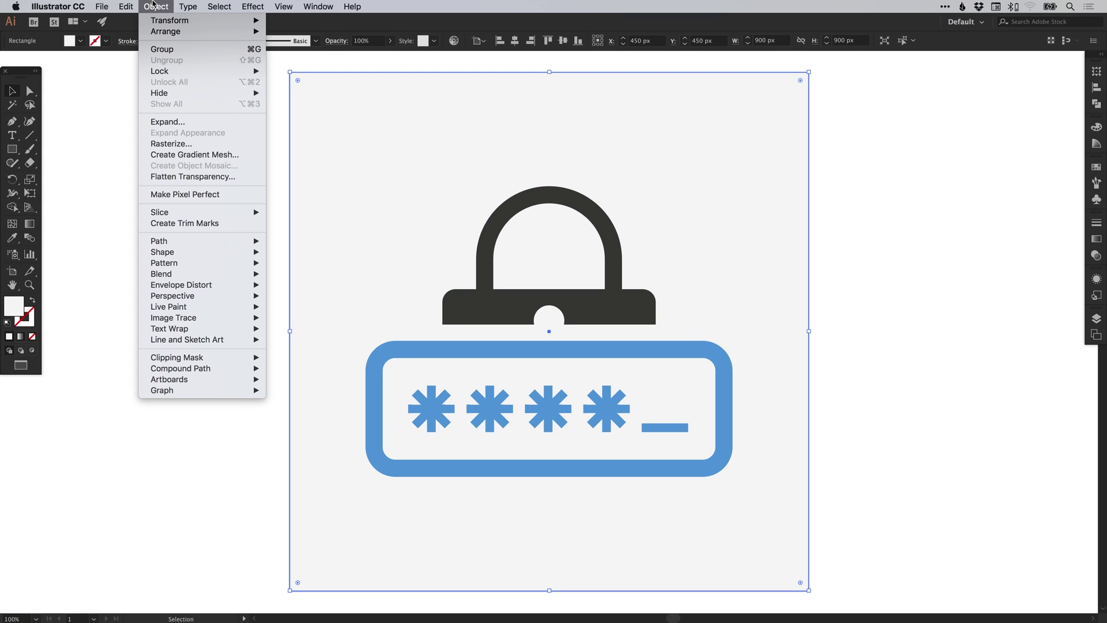
mouse_move(185, 72)
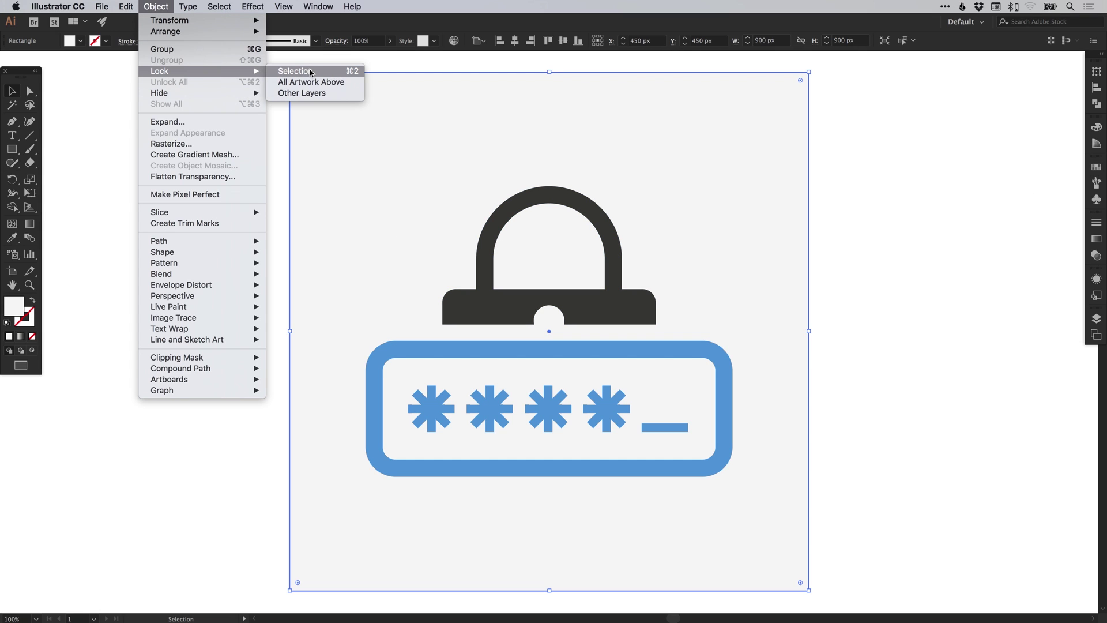
click(311, 71)
drag(356, 200, 352, 217)
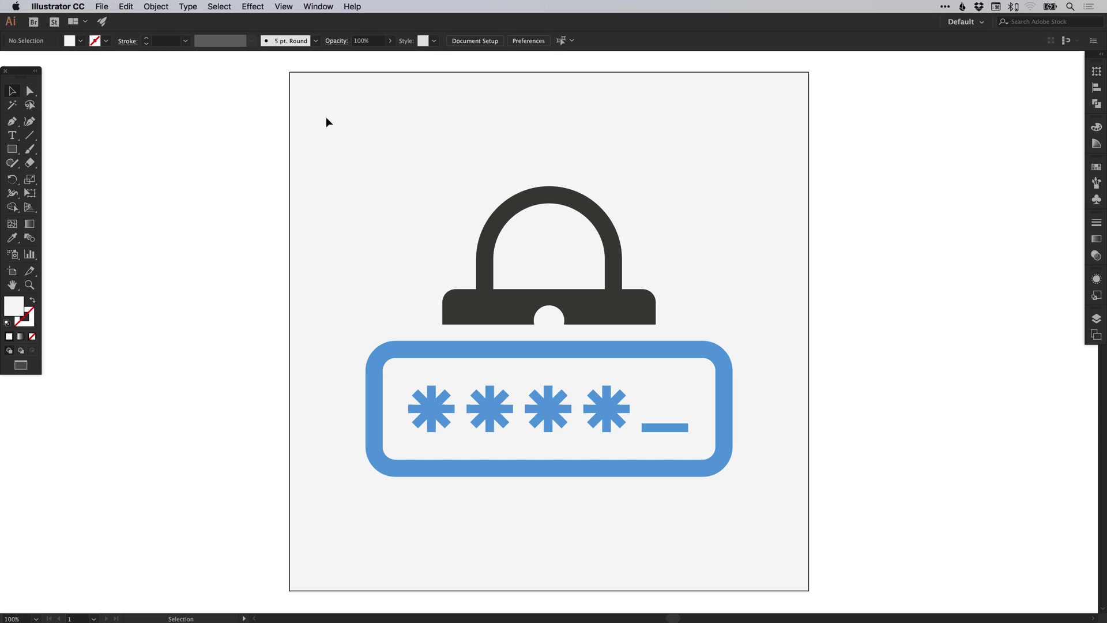
click(157, 7)
click(174, 82)
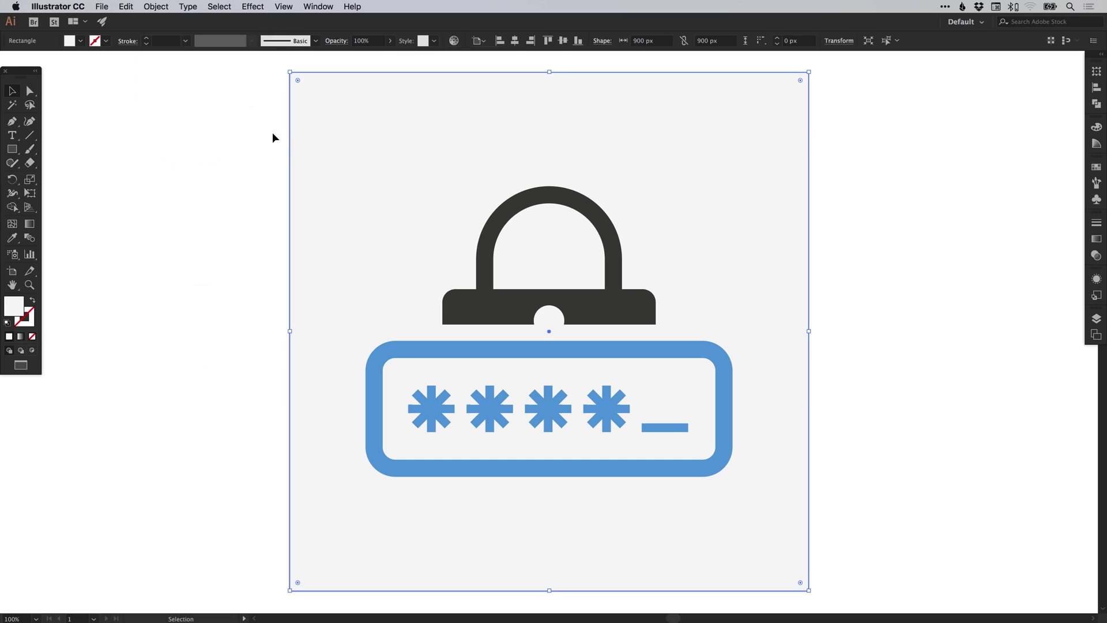
key(super+shift+a)
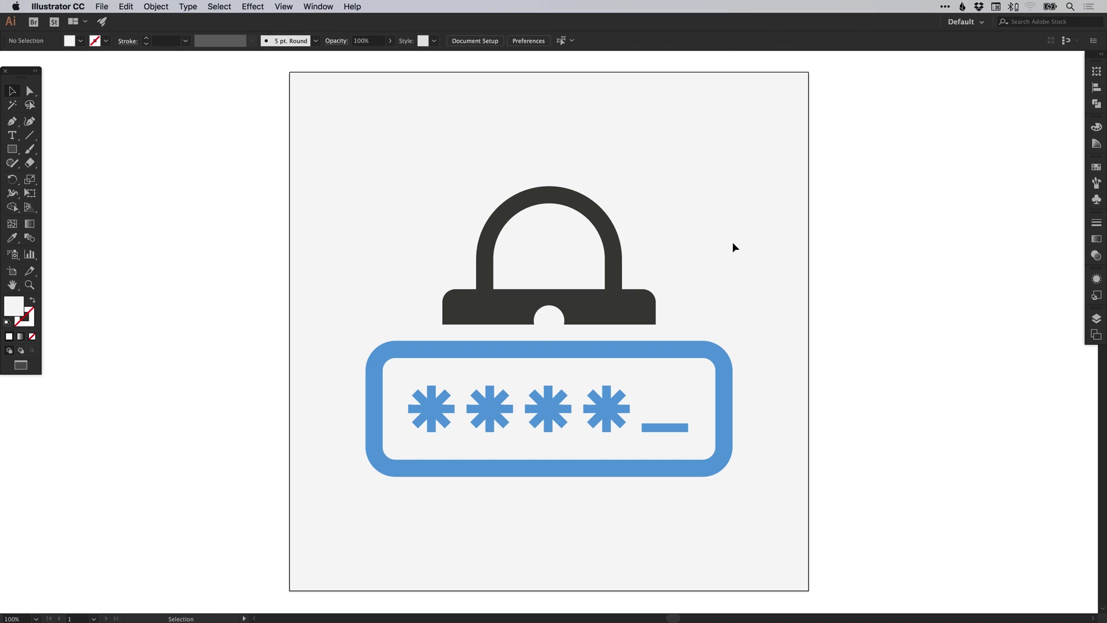